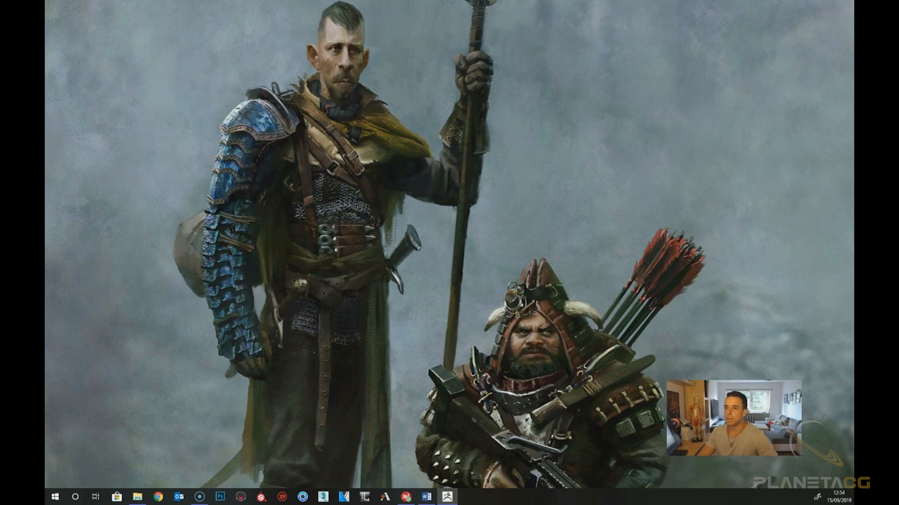
Maximize the ZBrush window and open the DynaMesh_Sphere_32 project from LightBox's Project tab
left_click_drag(47, 1, 213, 53)
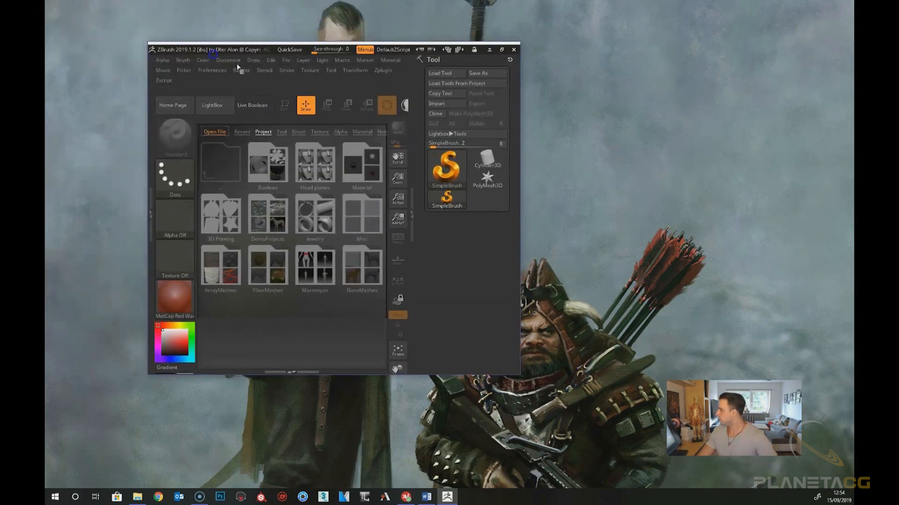
left_click(498, 49)
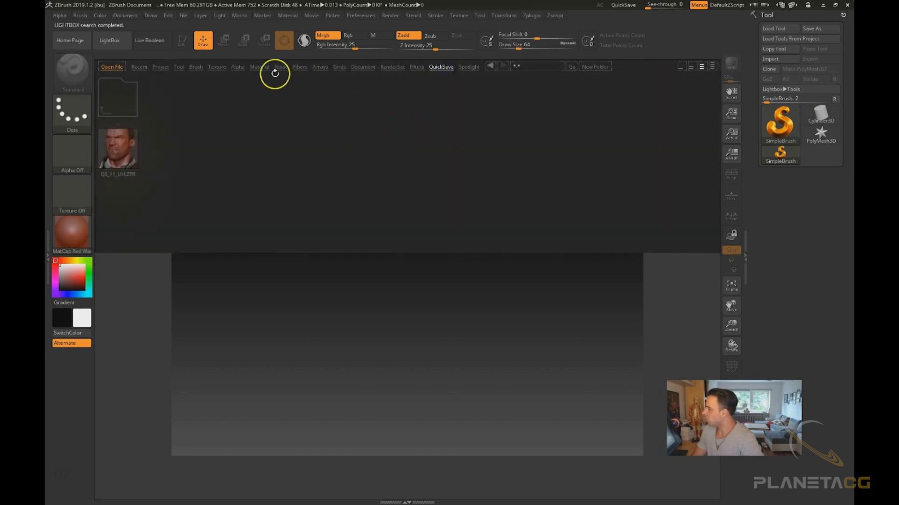
left_click(164, 69)
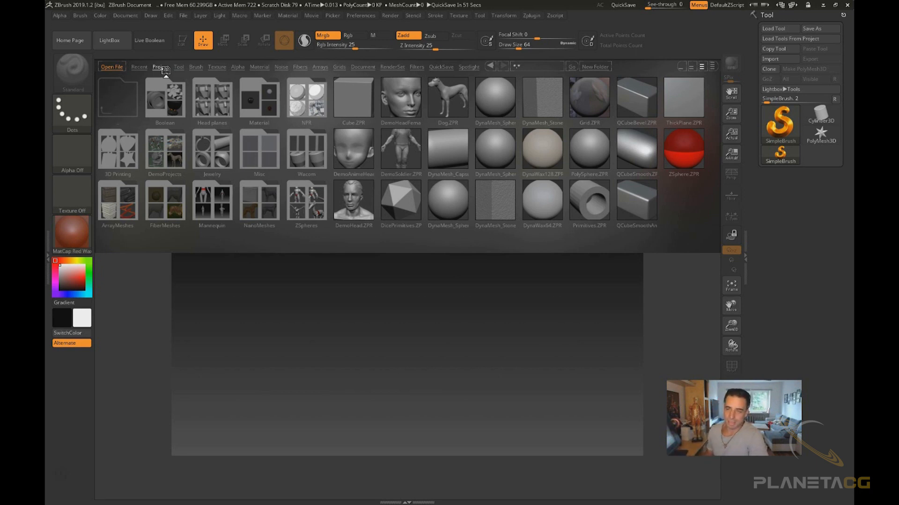
left_click(164, 70)
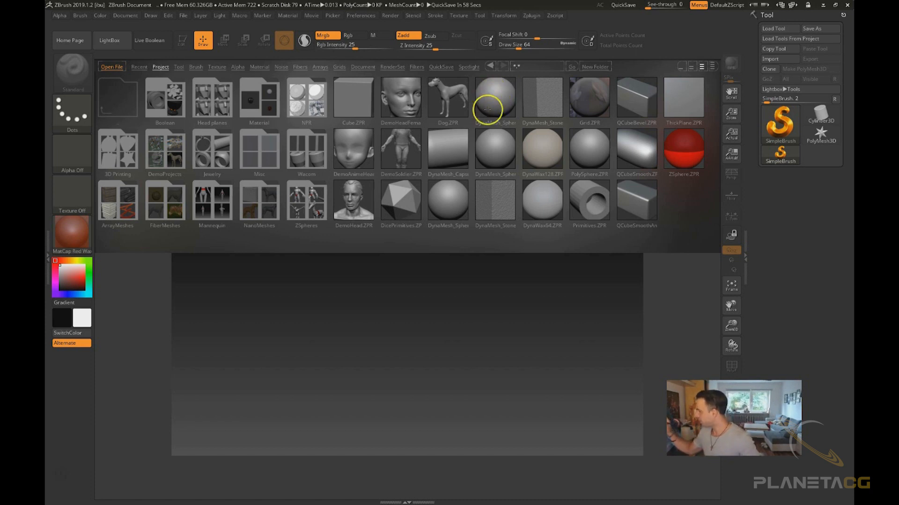
double_click(494, 98)
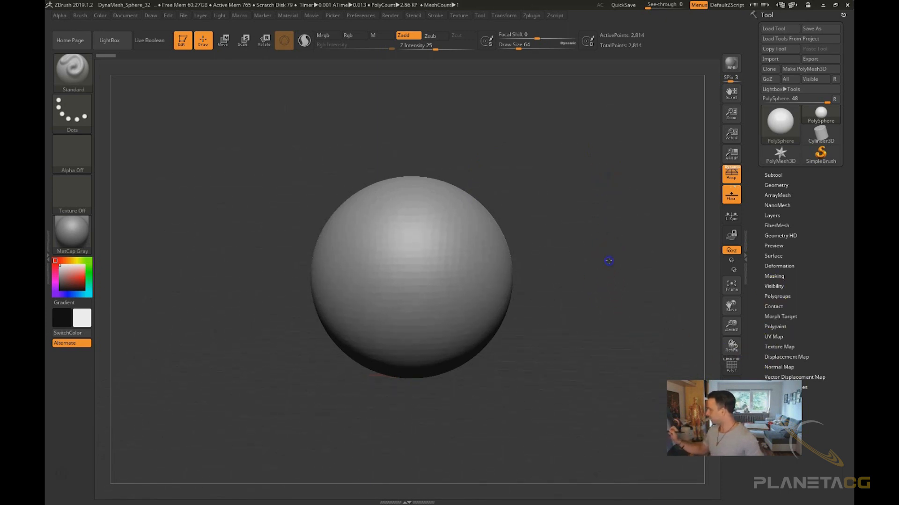
Orbit and zoom around the sphere to practise canvas navigation, then frame it in view
left_click_drag(589, 263, 616, 263, "shift")
left_click_drag(615, 223, 608, 298)
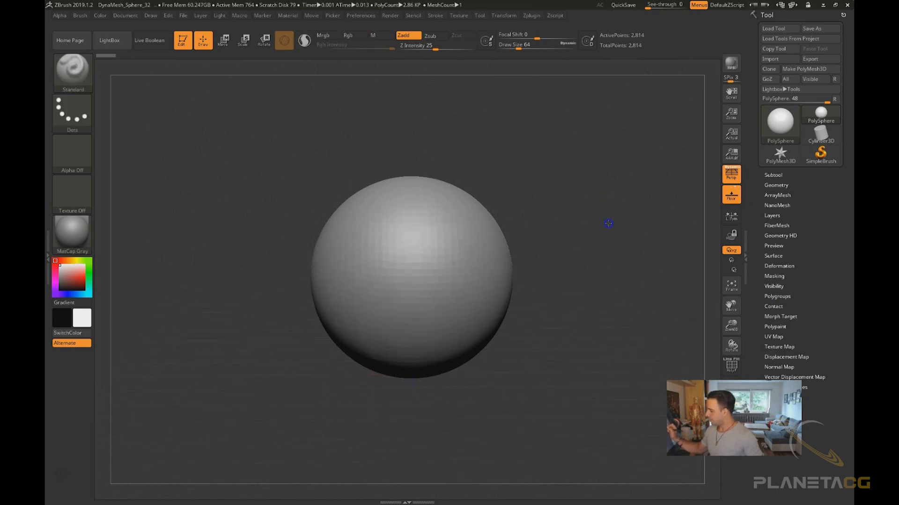
mouse_move(608, 219)
left_mouse_down()
mouse_move(583, 195)
mouse_move(594, 249)
mouse_move(596, 156)
mouse_move(596, 182)
mouse_move(587, 169)
mouse_move(597, 341)
mouse_move(591, 168)
mouse_move(585, 299)
mouse_move(592, 237)
left_mouse_up()
mouse_move(596, 183)
left_mouse_down("alt")
mouse_move(602, 223)
mouse_move(597, 178)
left_mouse_up("alt")
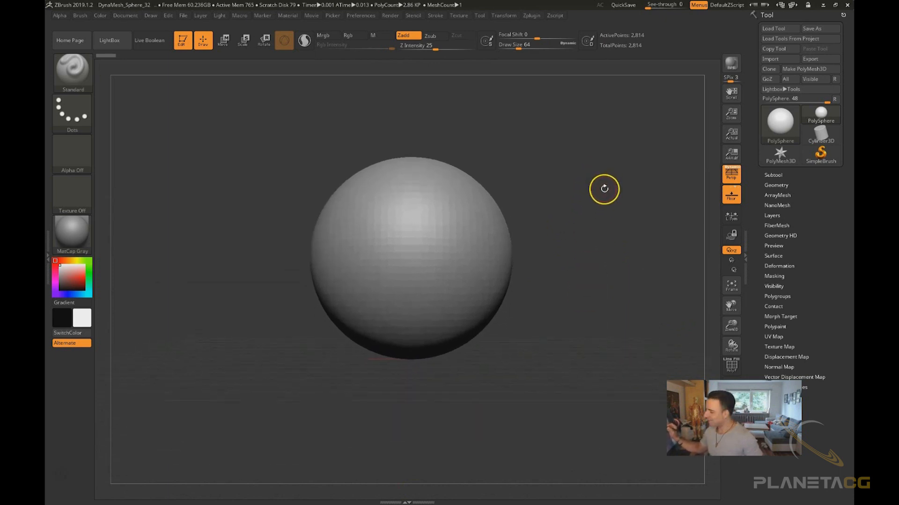
left_click_drag(575, 180, 576, 262, "alt")
left_click_drag(585, 190, 592, 83, "alt")
left_click_drag(611, 181, 591, 286, "alt")
mouse_move(602, 232)
left_mouse_down("alt")
mouse_move(572, 286)
mouse_move(529, 245)
mouse_move(560, 195)
mouse_move(481, 251)
mouse_move(644, 274)
mouse_move(614, 290)
mouse_move(508, 251)
mouse_move(568, 254)
mouse_move(589, 222)
left_mouse_up("alt")
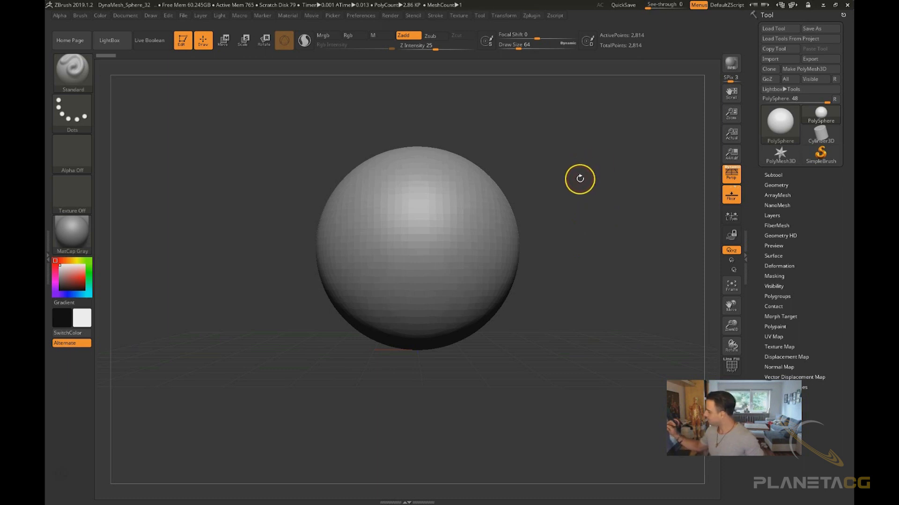
mouse_move(579, 162)
left_mouse_down("alt")
mouse_move(583, 307)
mouse_move(574, 74)
mouse_move(560, 317)
left_mouse_up("alt")
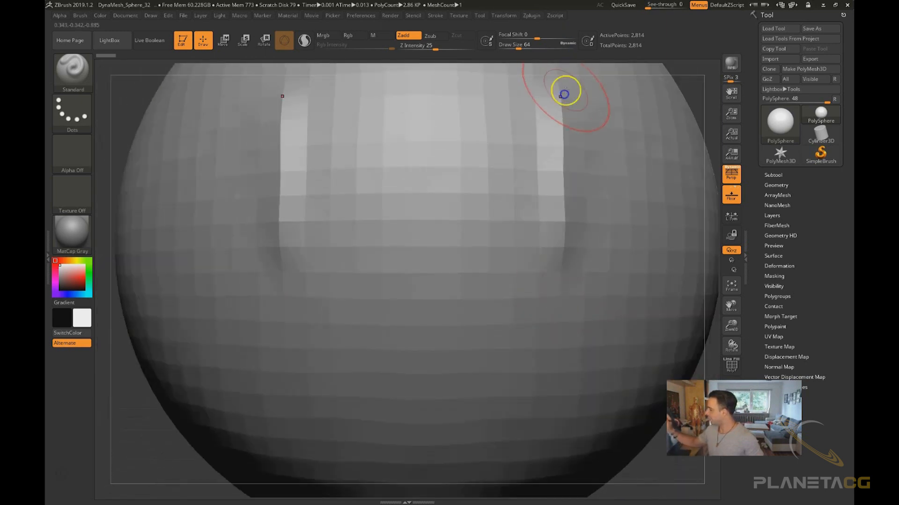
key("ctrl+z")
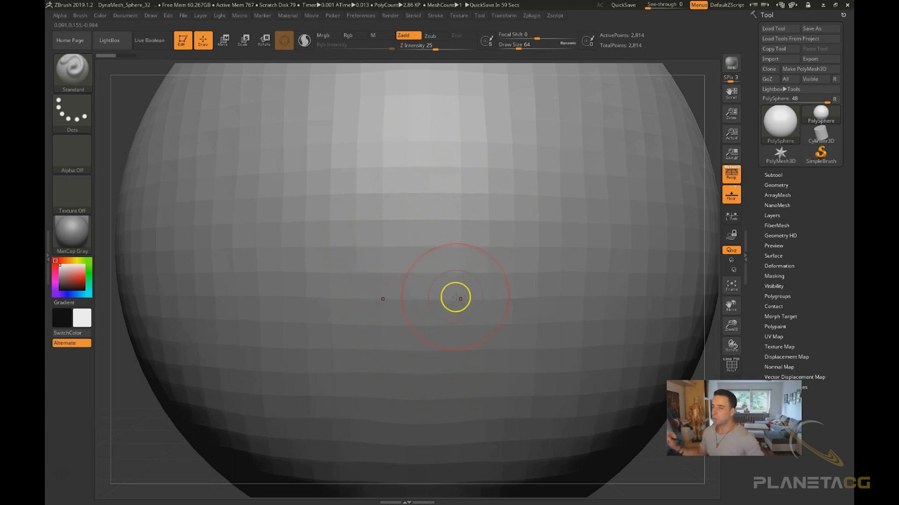
key("f")
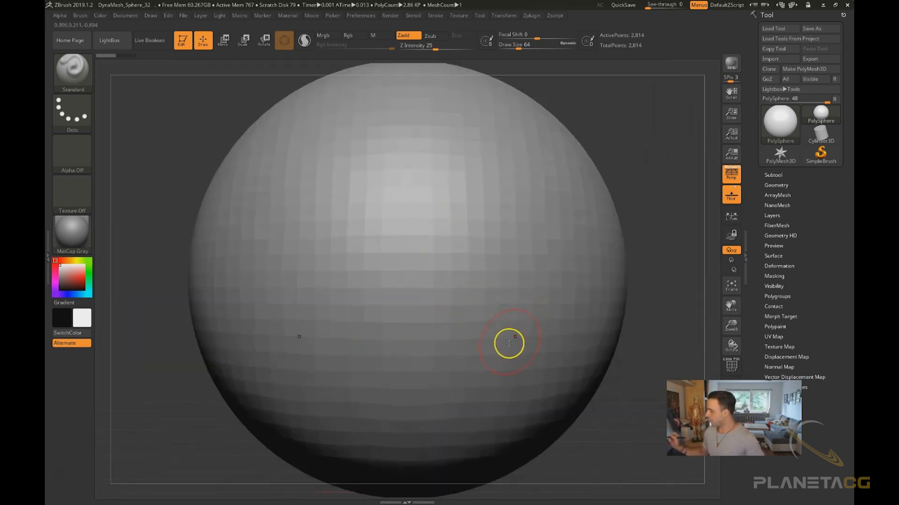
Practise rotating, panning, zooming and re-framing the sphere in the canvas
left_click_drag(644, 190, 621, 174)
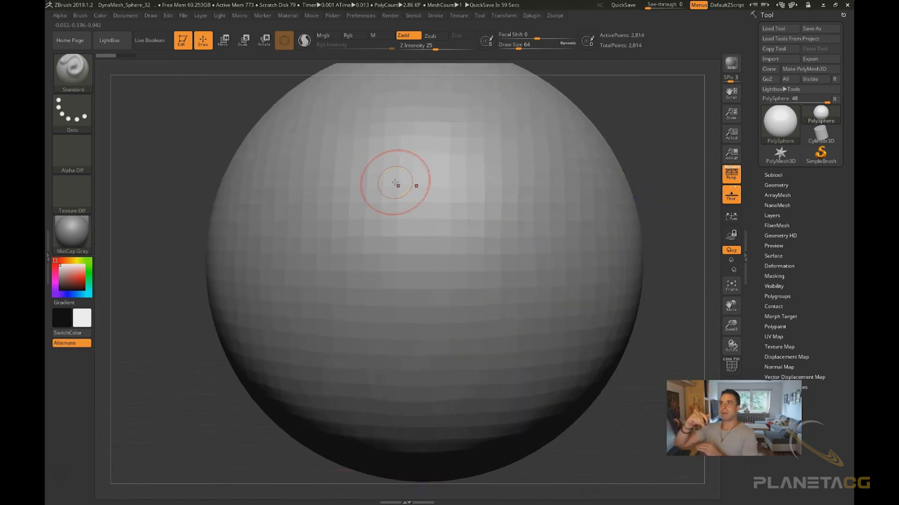
right_click_drag(396, 183, 564, 58, "ctrl")
right_click_drag(542, 277, 541, 167, "ctrl")
key("f")
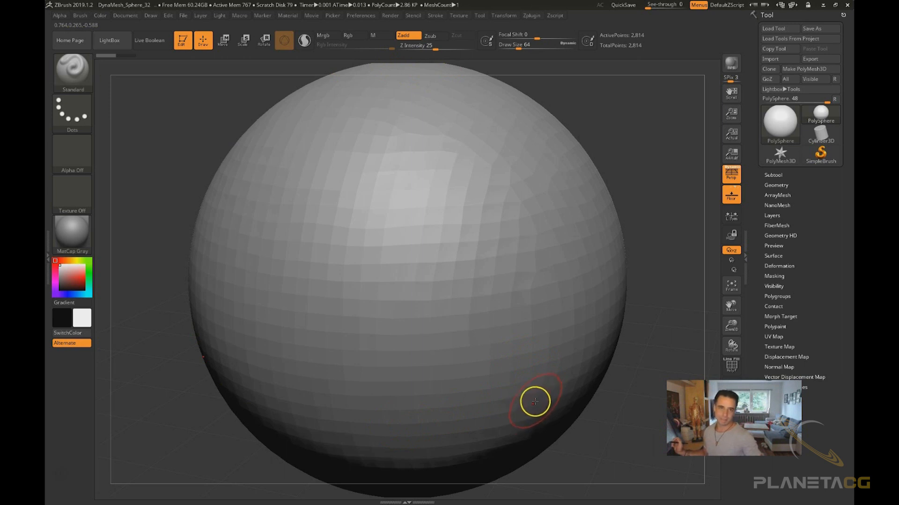
right_click_drag(538, 402, 469, 322, "ctrl")
left_click_drag(469, 322, 579, 394)
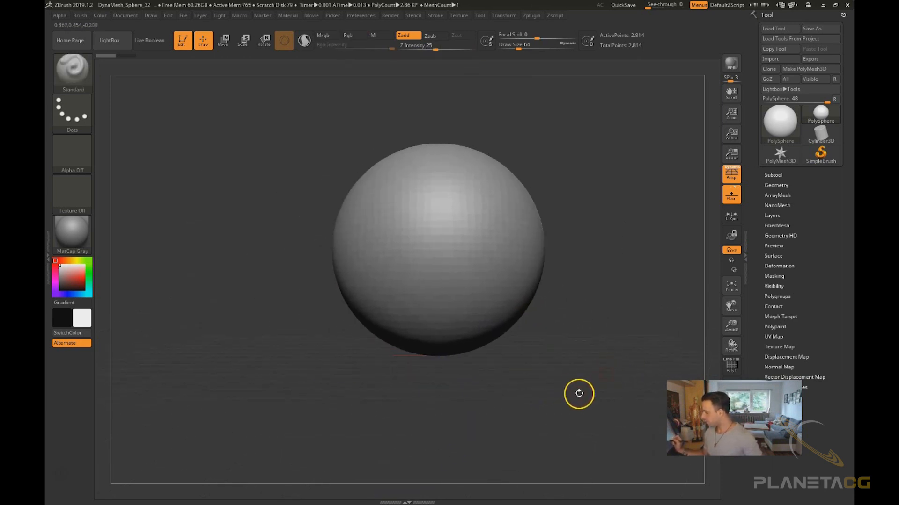
left_click_drag(579, 315, 533, 354)
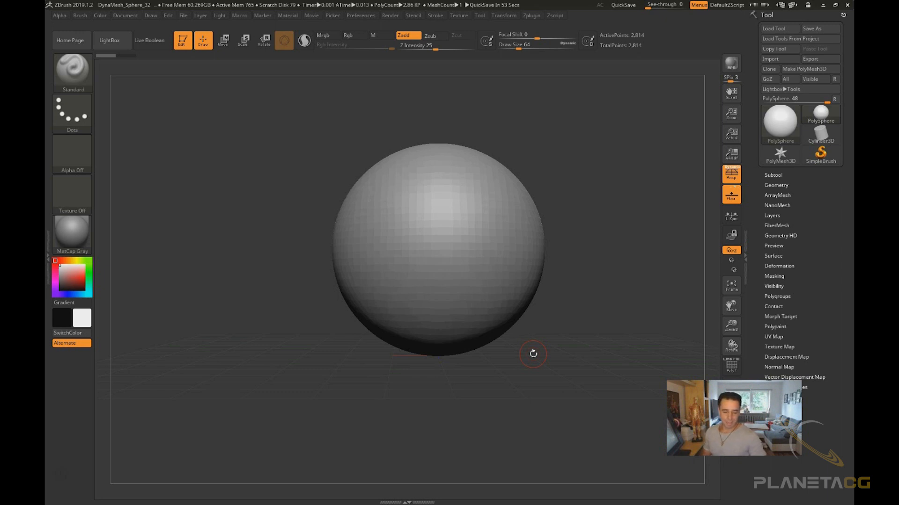
left_click_drag(575, 311, 585, 266)
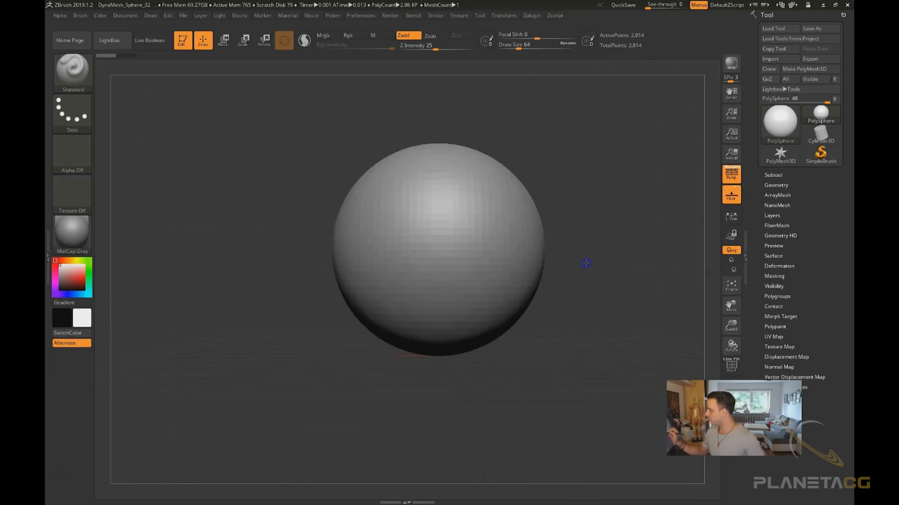
key("shift")
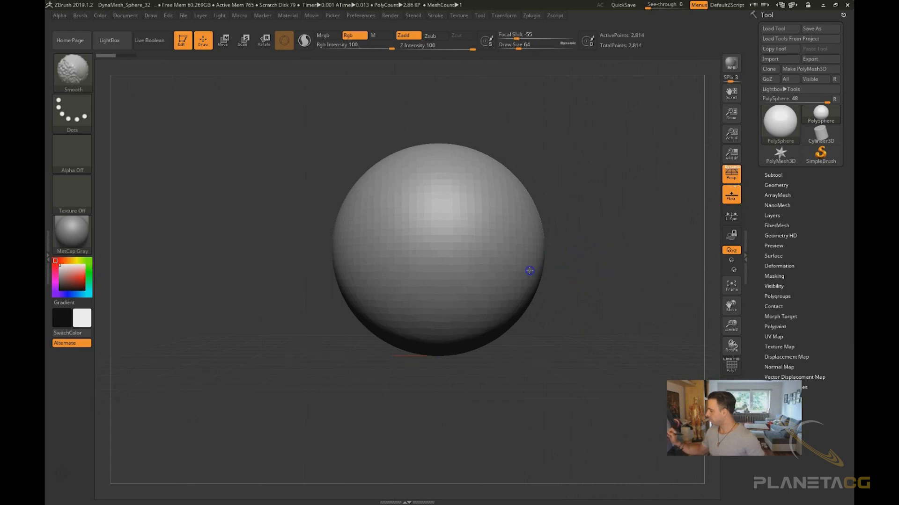
left_click_drag(646, 246, 607, 262)
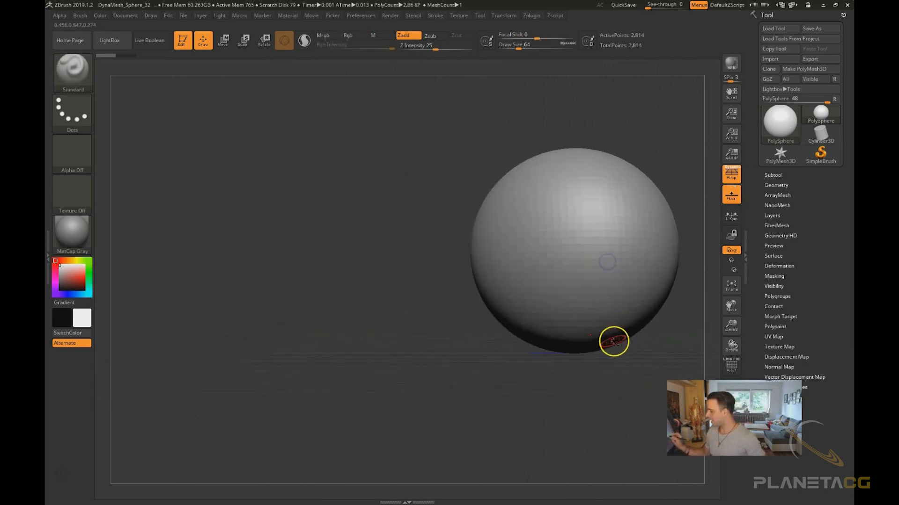
left_click_drag(614, 342, 543, 356)
key("f")
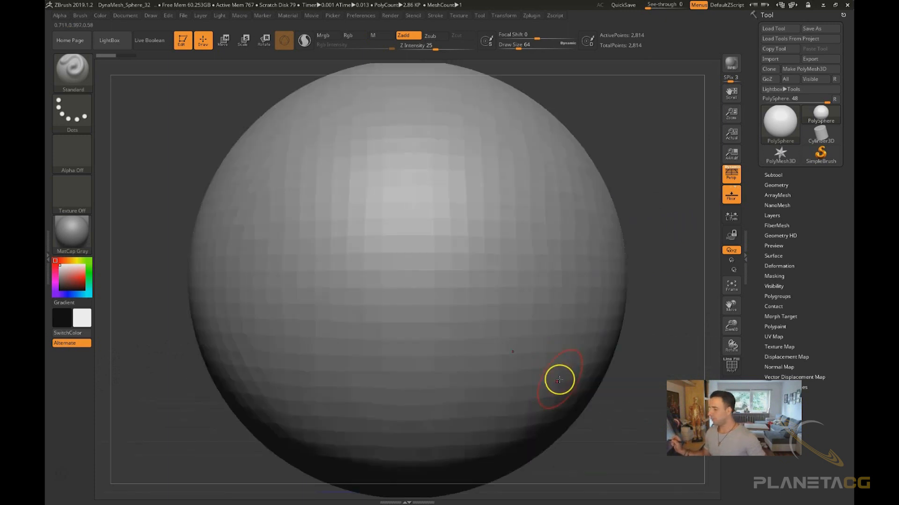
key("f")
key("f")
mouse_move(606, 414)
left_mouse_down()
mouse_move(626, 453)
mouse_move(629, 434)
mouse_move(591, 320)
left_mouse_up()
key("f")
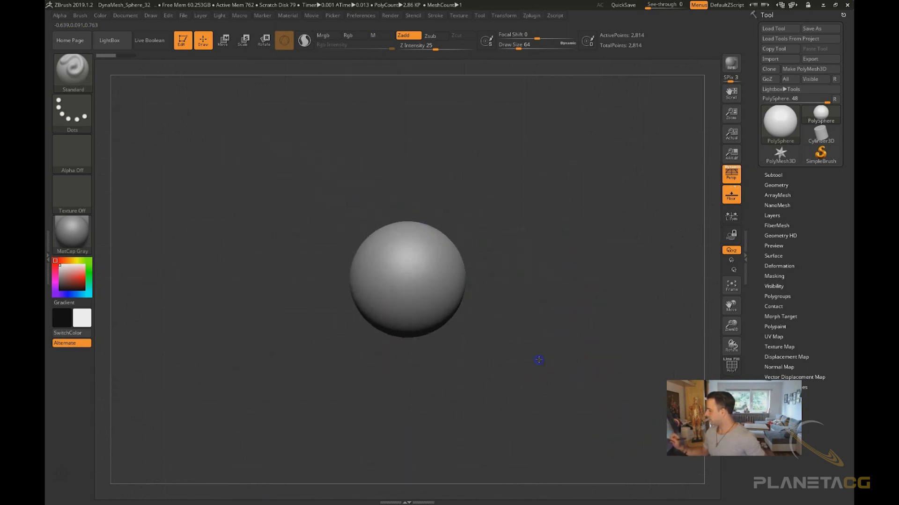
left_click_drag(543, 339, 549, 358, "alt")
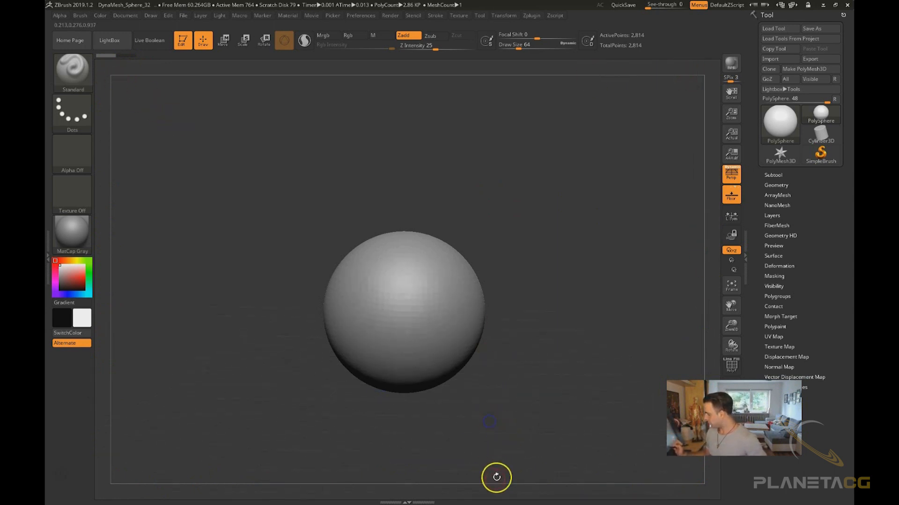
Sculpt a raised stroke on the lower front of the sphere with the Standard brush
right_click_drag(504, 394, 505, 482, "ctrl")
right_click_drag(497, 444, 506, 481, "alt")
mouse_move(467, 414)
left_mouse_down()
mouse_move(437, 403)
mouse_move(482, 421)
mouse_move(469, 423)
left_mouse_up()
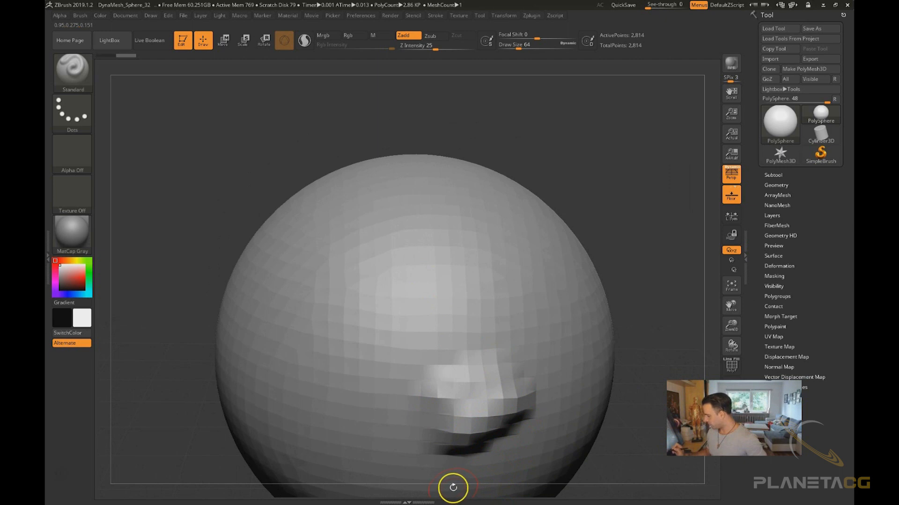
mouse_move(455, 489)
left_mouse_down()
mouse_move(436, 496)
mouse_move(459, 487)
left_mouse_up()
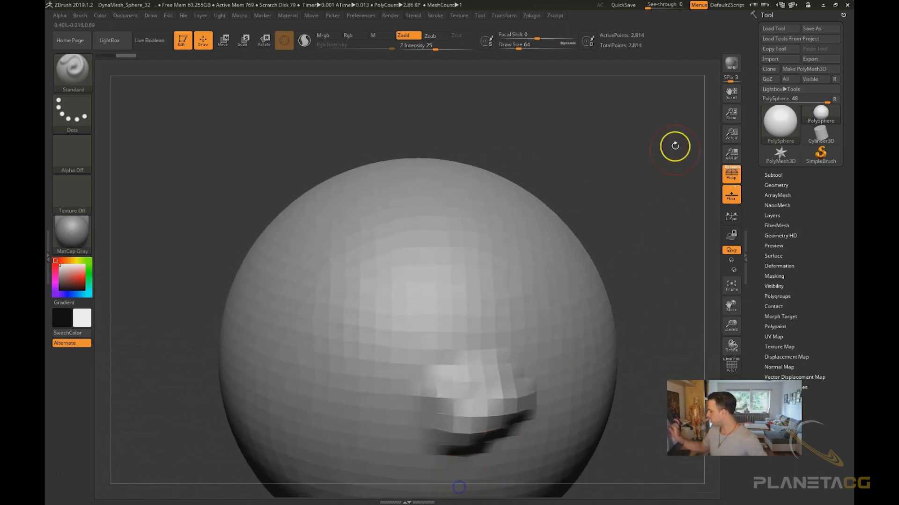
left_click_drag(568, 491, 567, 501, "alt")
Sculpt a few strokes on the zoomed-in surface, then undo four steps
mouse_move(524, 312)
right_mouse_down("alt")
mouse_move(590, 241)
mouse_move(584, 293)
right_mouse_up("alt")
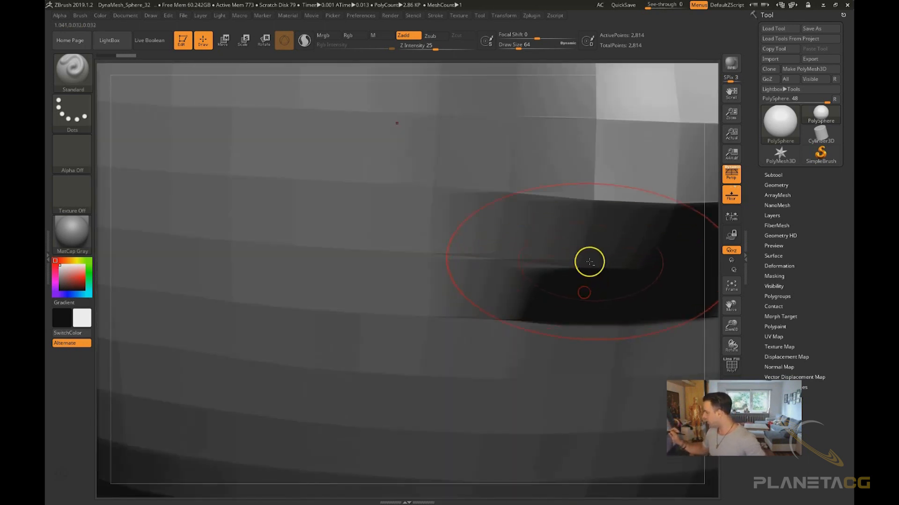
right_click_drag(591, 255, 498, 357, "alt")
left_click_drag(645, 128, 569, 152)
left_click_drag(485, 164, 636, 98)
left_click_drag(472, 141, 215, 234)
left_click_drag(260, 139, 162, 242)
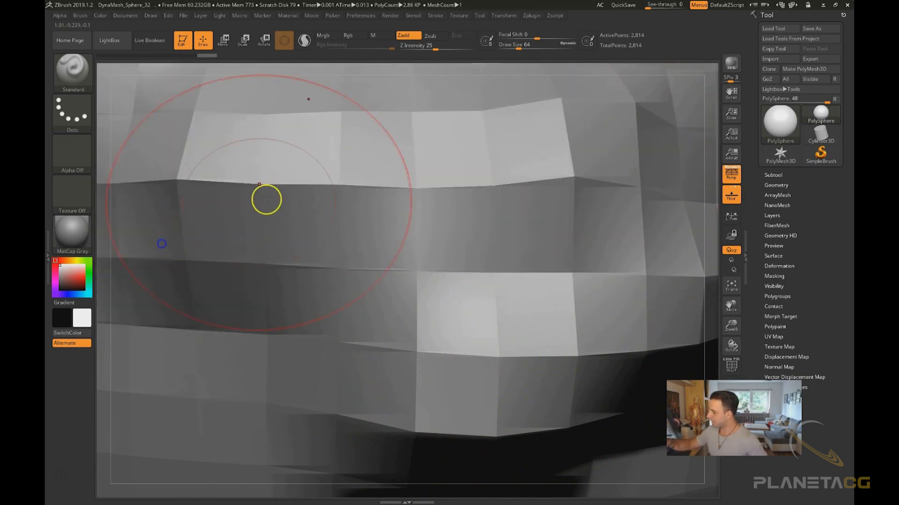
key("ctrl+z")
key("ctrl+z")
key("ctrl+z")
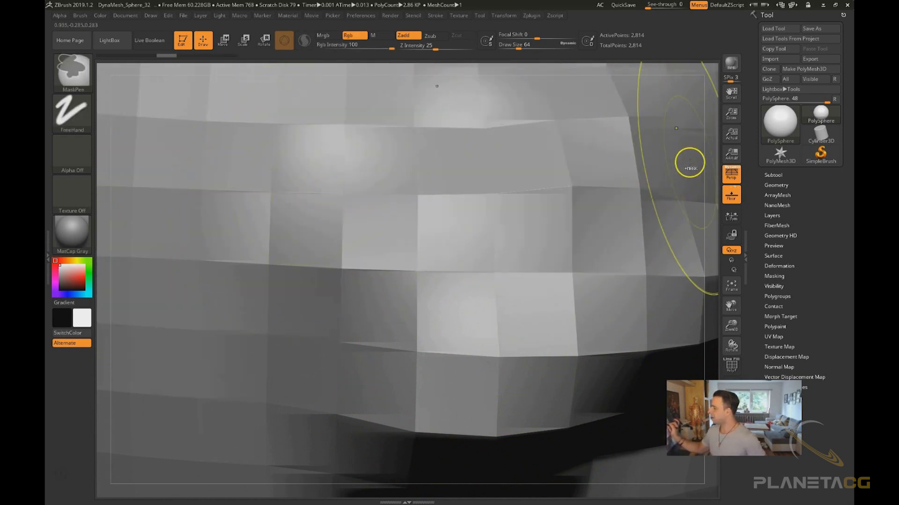
key("ctrl+z")
Reduce the draw size to 8 and sculpt small strokes on the close-up surface
key("s")
left_click_drag(636, 221, 623, 220)
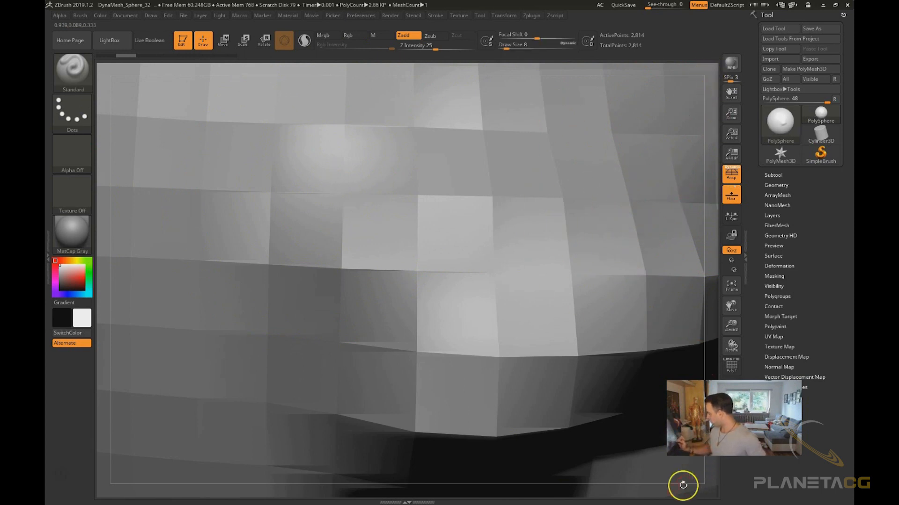
mouse_move(710, 197)
left_mouse_down()
mouse_move(690, 201)
mouse_move(716, 206)
mouse_move(721, 225)
mouse_move(706, 240)
mouse_move(722, 189)
left_mouse_up()
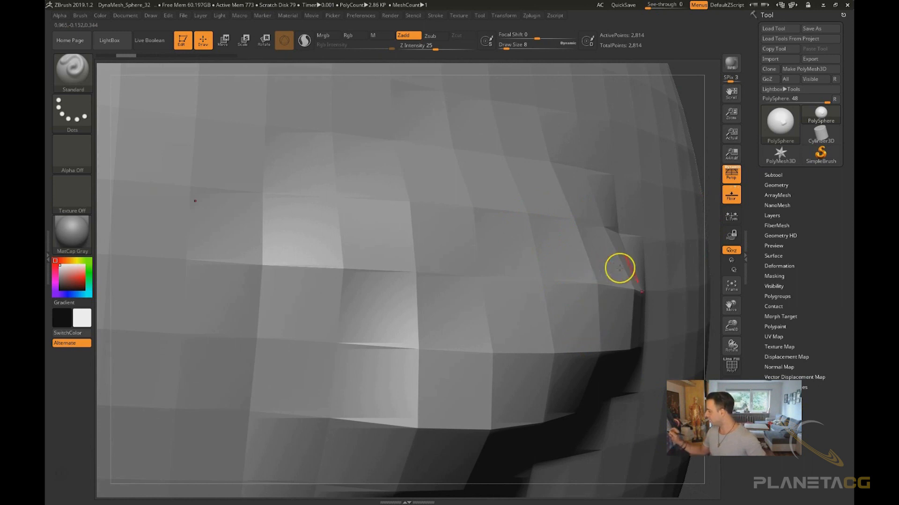
left_click_drag(692, 276, 704, 275)
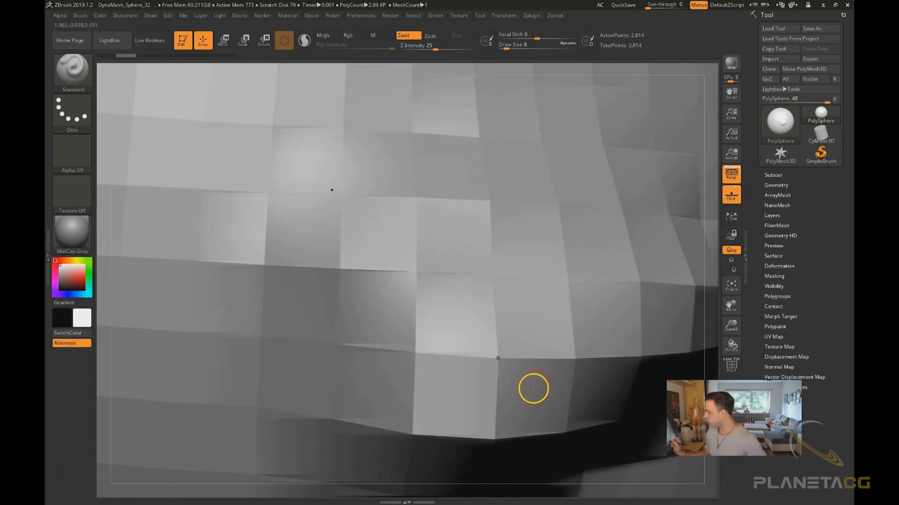
Frame the sphere and orbit around it to review the sculpted area
key("f")
left_click_drag(575, 423, 540, 381, "alt")
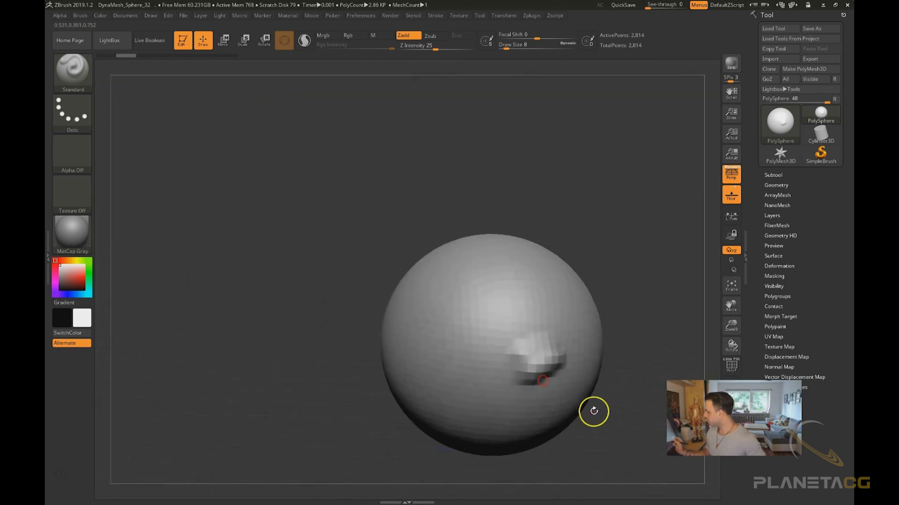
left_click_drag(594, 410, 484, 393, "alt")
left_click_drag(546, 409, 564, 411)
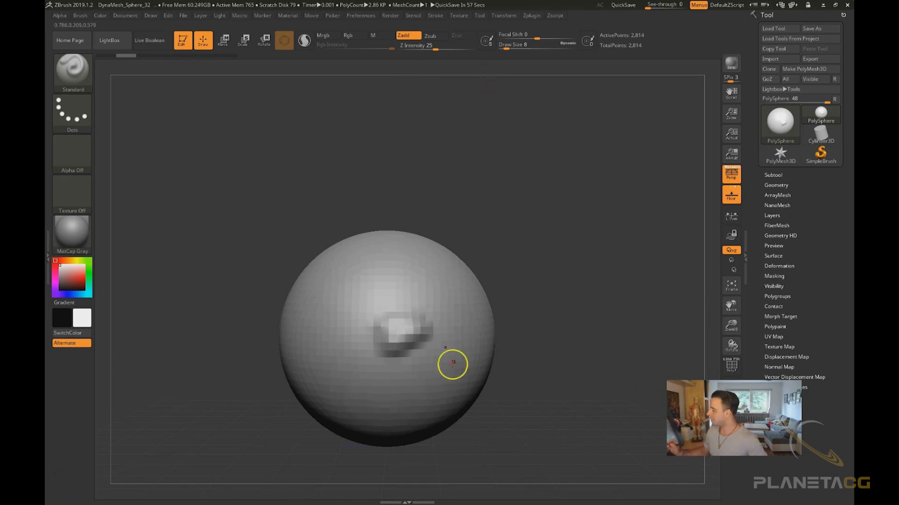
mouse_move(526, 347)
left_mouse_down()
mouse_move(566, 406)
mouse_move(560, 425)
mouse_move(570, 267)
mouse_move(613, 361)
mouse_move(586, 363)
mouse_move(591, 339)
mouse_move(580, 359)
mouse_move(586, 370)
left_mouse_up()
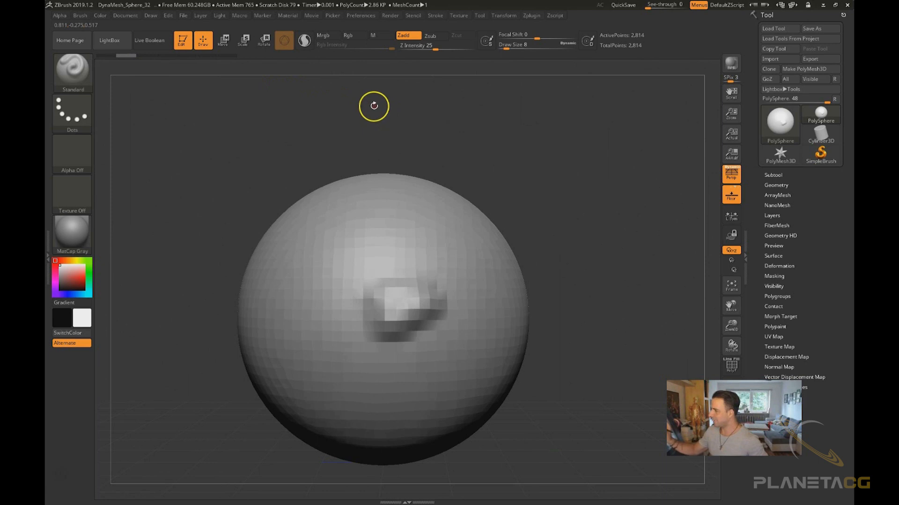
Step back through earlier sculpting states with the undo history slider
mouse_move(98, 64)
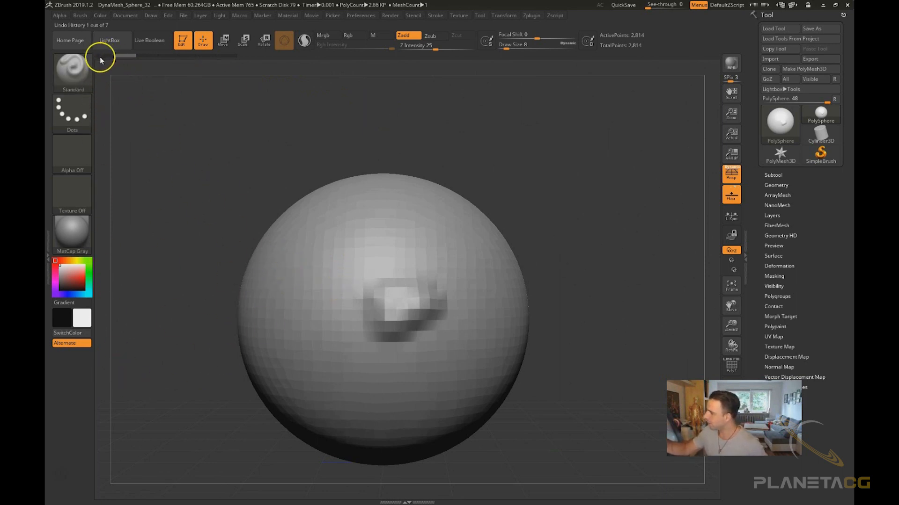
left_click_drag(105, 56, 243, 53)
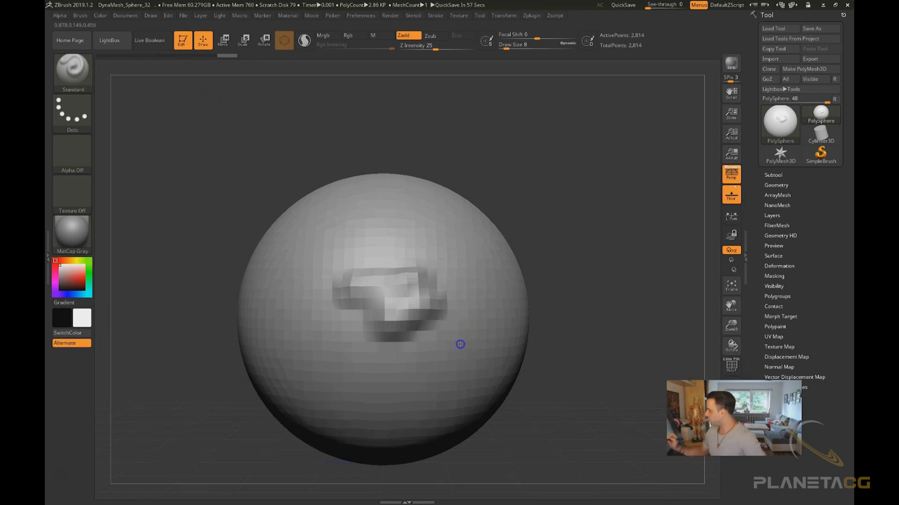
right_click_drag(467, 352, 519, 351)
Raise the draw size to 56 and sculpt broad strokes across the sphere
key("s")
mouse_move(463, 357)
left_mouse_down()
mouse_move(496, 341)
mouse_move(451, 414)
left_mouse_up()
mouse_move(450, 224)
left_mouse_down()
mouse_move(377, 205)
mouse_move(291, 284)
left_mouse_up()
left_click_drag(335, 237, 304, 280)
left_click_drag(579, 135, 596, 171)
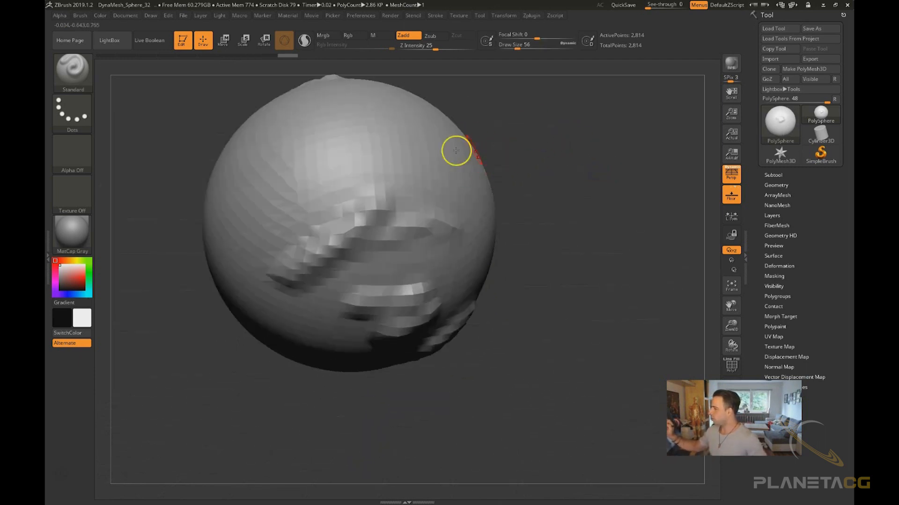
Orbit around the sculpted sphere to review the strokes from several angles
right_click_drag(512, 379, 511, 351)
left_click_drag(542, 206, 517, 203)
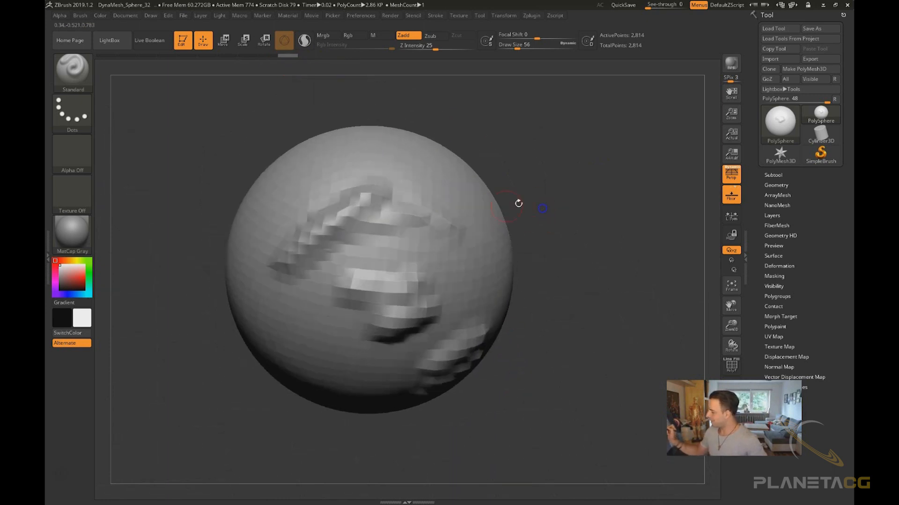
left_click_drag(541, 269, 506, 243)
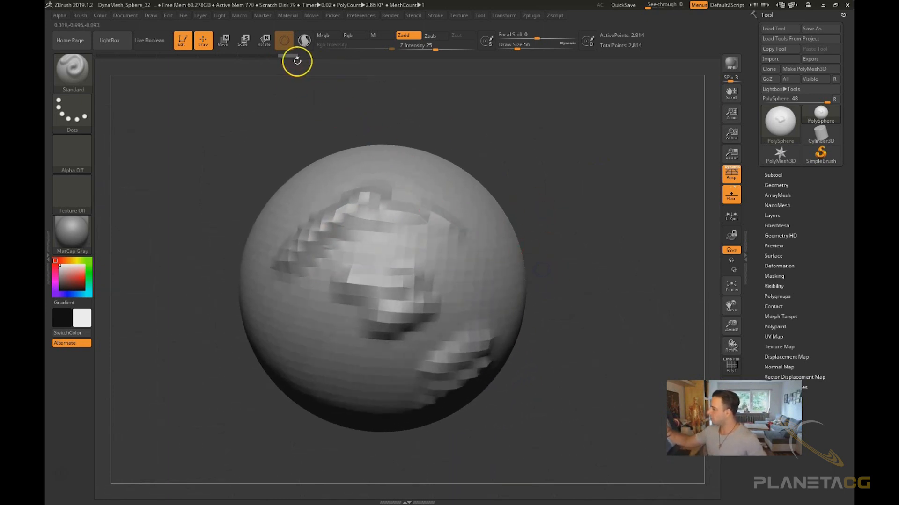
mouse_move(286, 56)
left_mouse_down()
mouse_move(107, 56)
mouse_move(315, 68)
mouse_move(80, 60)
mouse_move(326, 57)
mouse_move(202, 57)
mouse_move(322, 83)
left_mouse_up()
left_click_drag(608, 360, 594, 327)
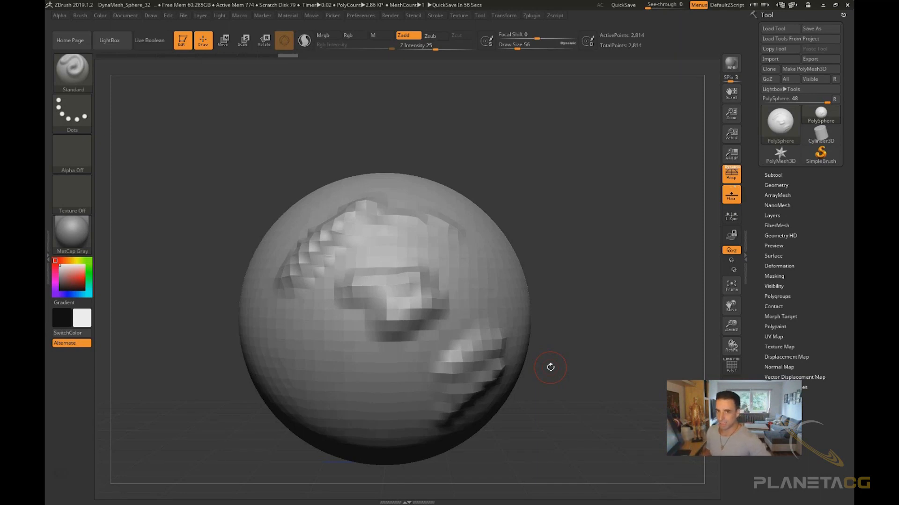
left_click_drag(585, 376, 588, 364)
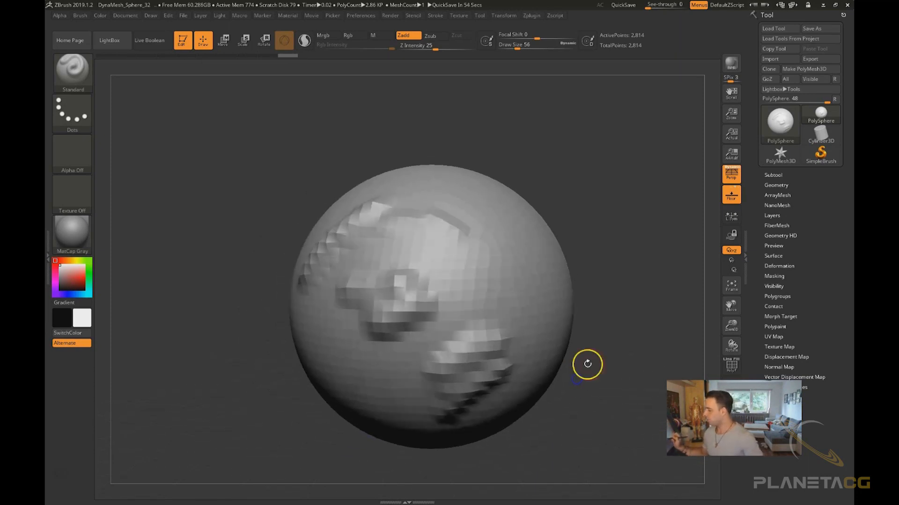
left_click_drag(100, 55, 307, 58)
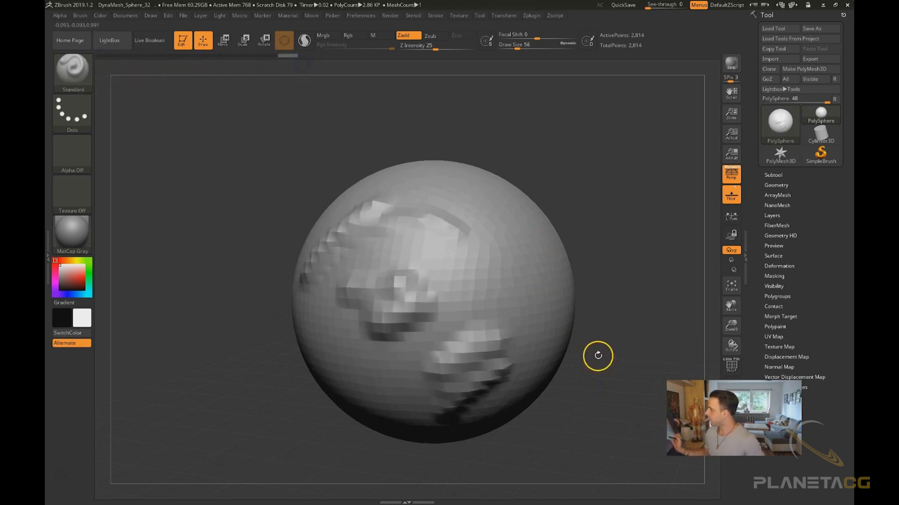
left_click_drag(598, 356, 613, 361)
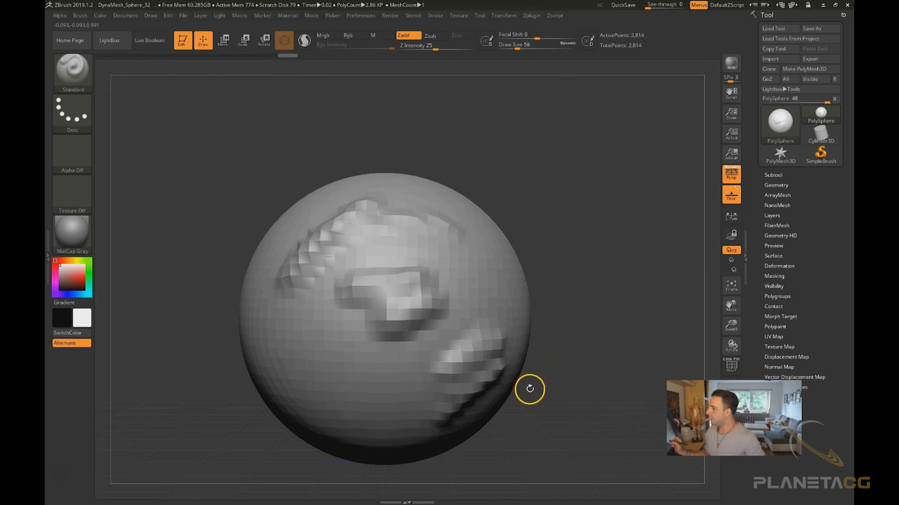
left_click_drag(529, 389, 542, 395)
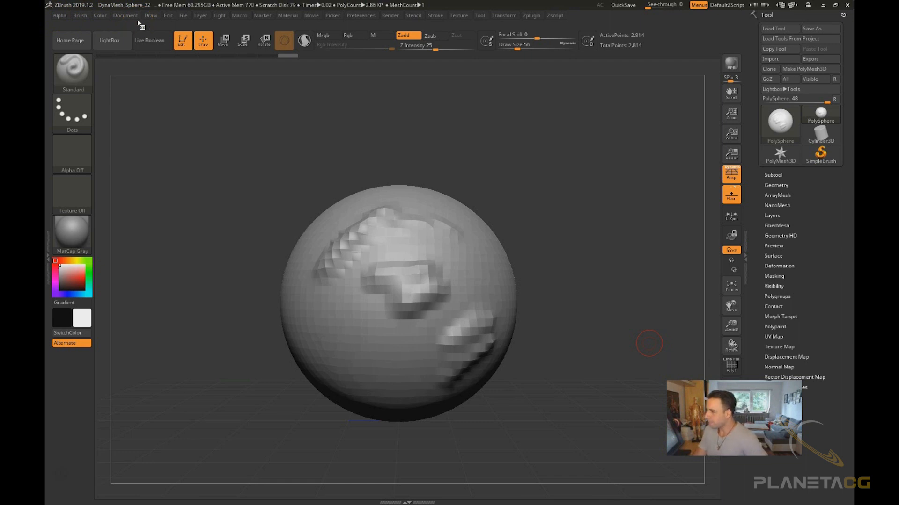
Browse through the palettes of the main menu bar one by one
left_click(60, 16)
left_click(80, 16)
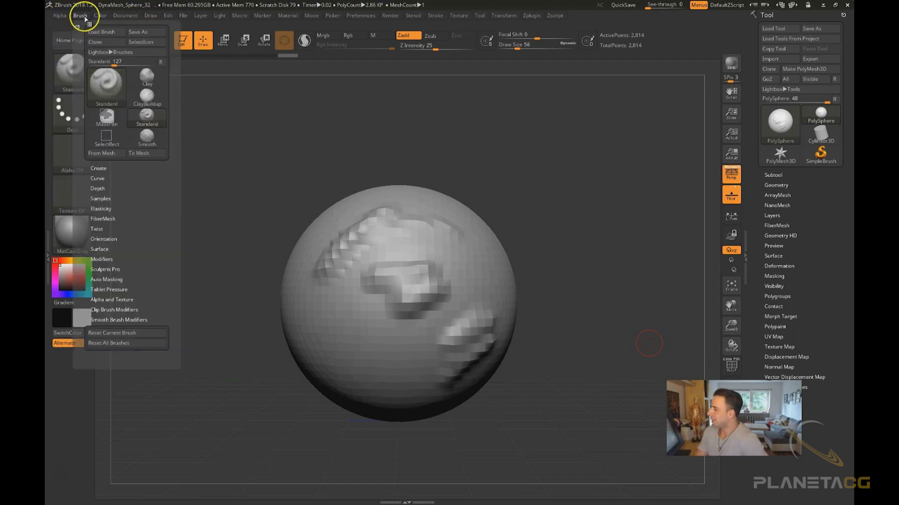
left_click(101, 15)
left_click(127, 16)
left_click(178, 16)
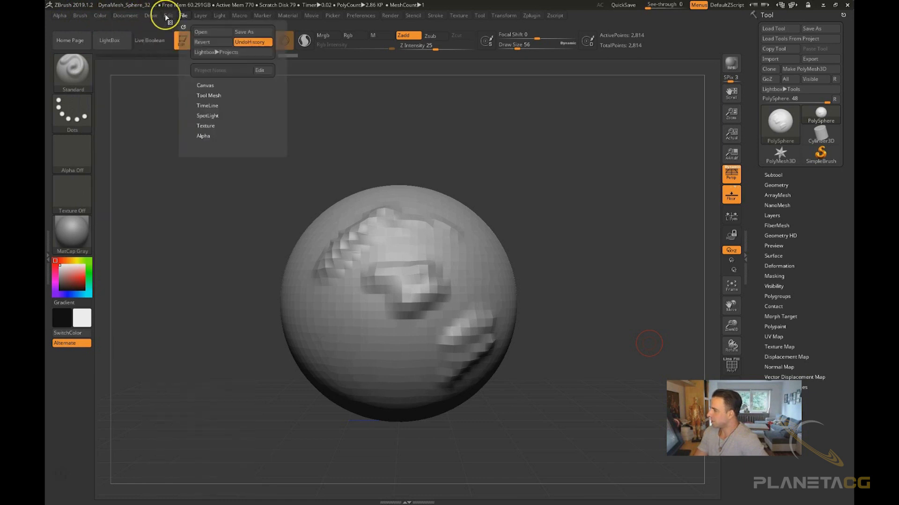
left_click(200, 15)
left_click(239, 16)
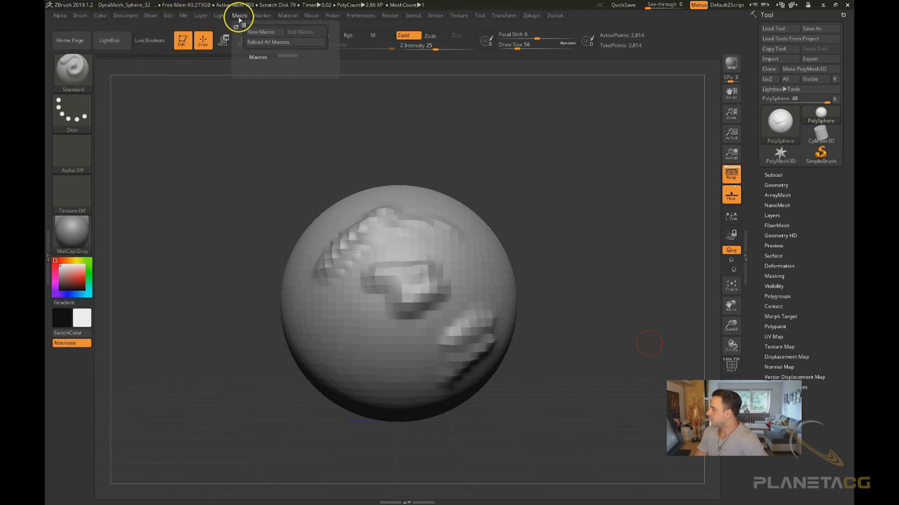
left_click(262, 16)
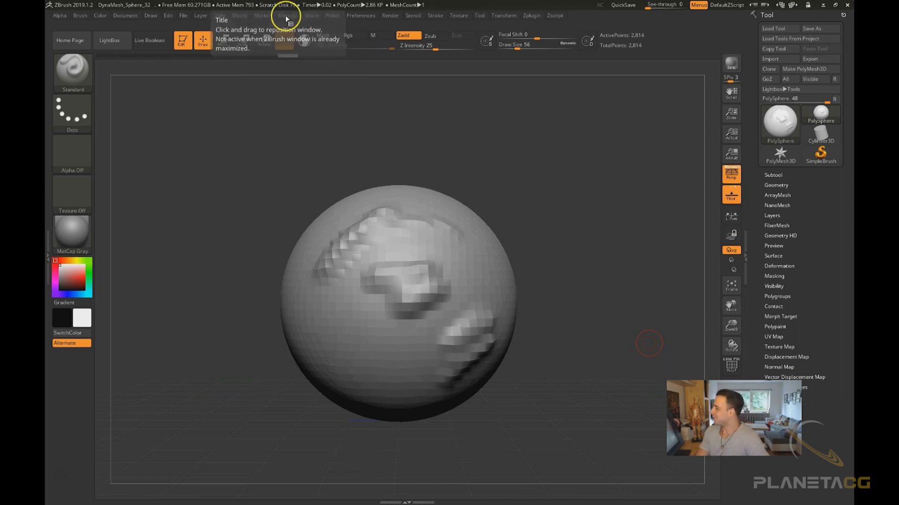
left_click(287, 15)
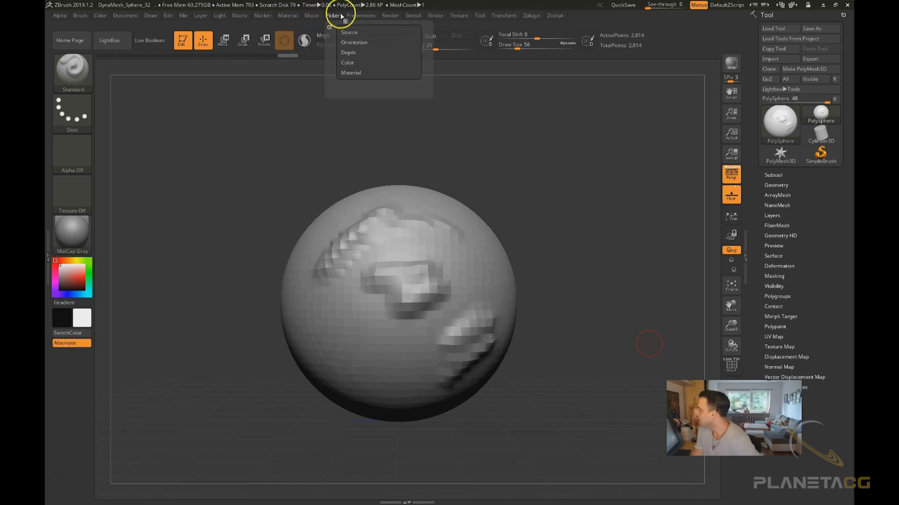
mouse_move(365, 17)
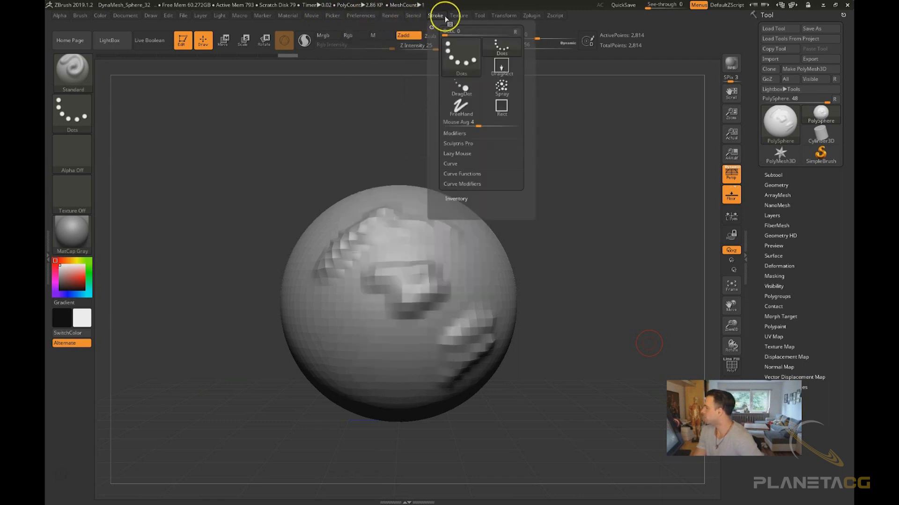
mouse_move(553, 18)
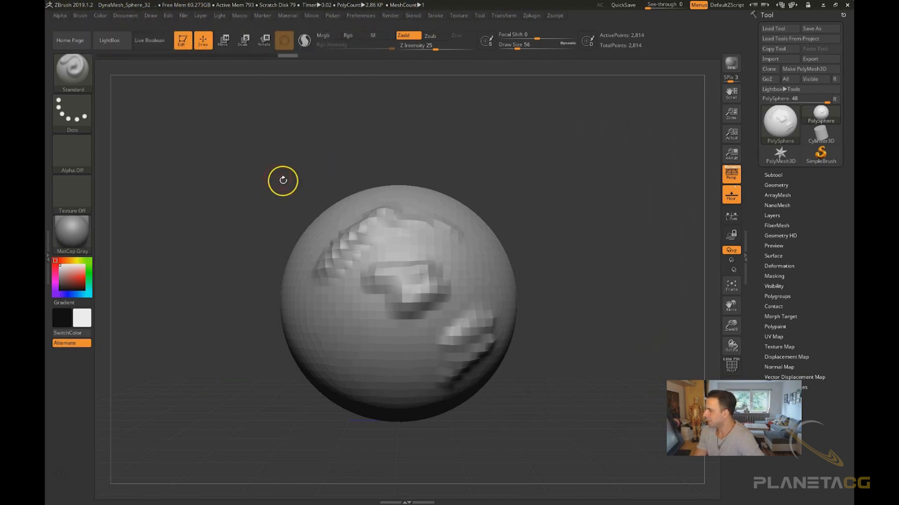
Dock the Document palette in the right tray, then remove it from the tray again
left_click(135, 17)
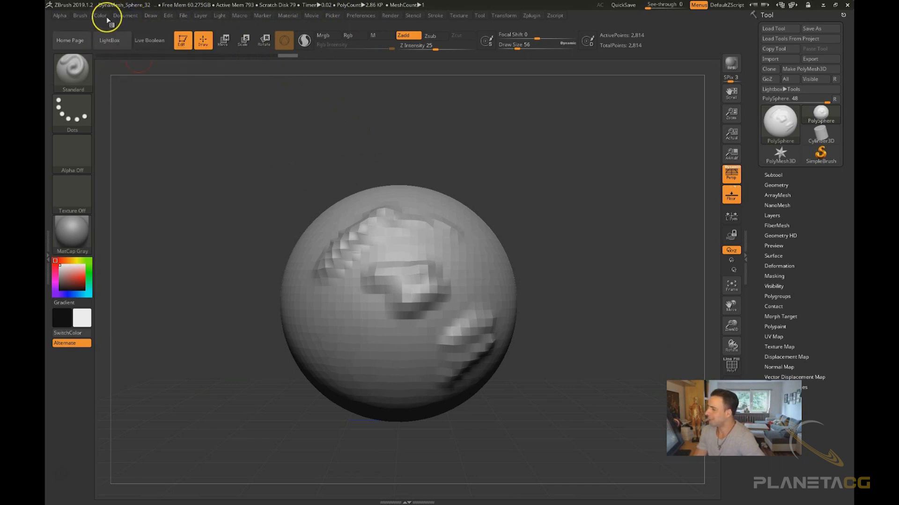
left_click(121, 15)
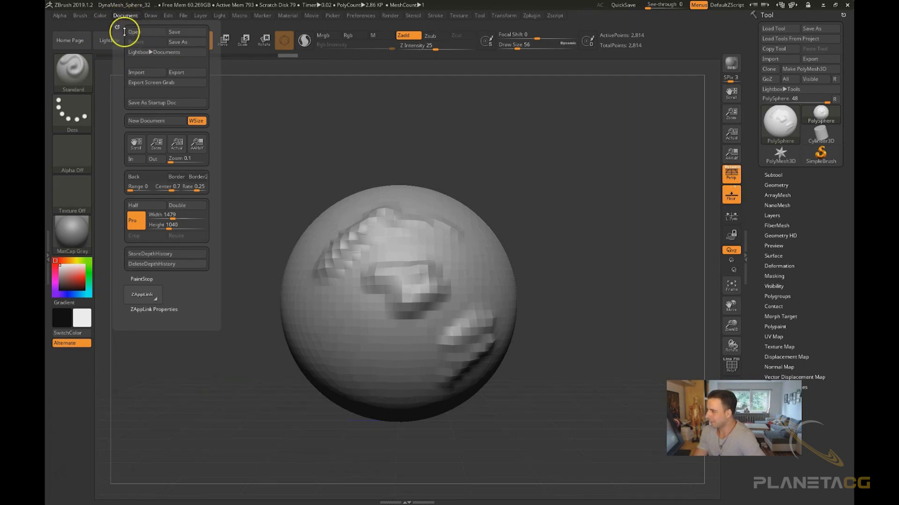
left_click(117, 27)
left_click(125, 15)
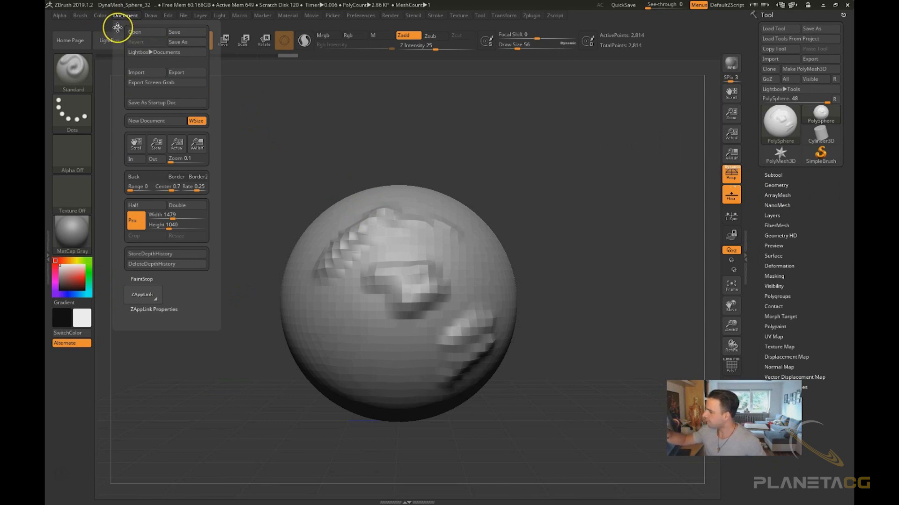
left_click_drag(116, 26, 777, 201)
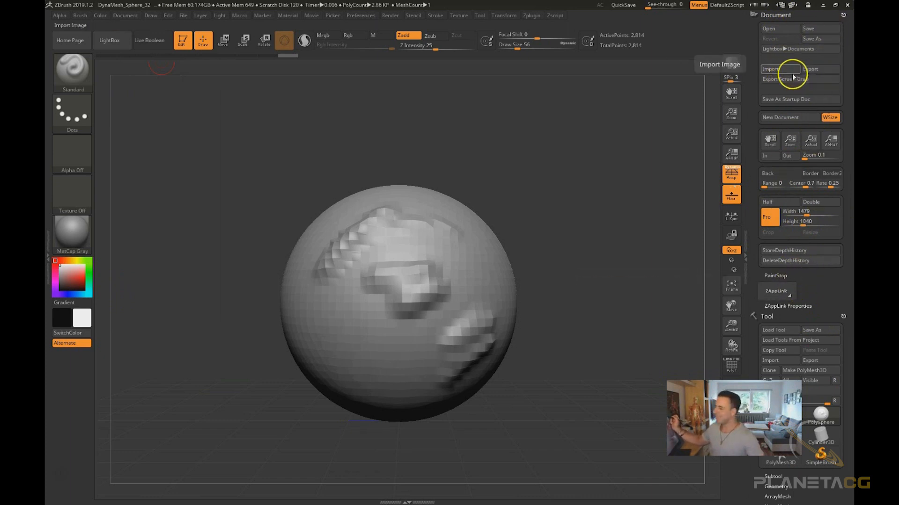
left_click_drag(843, 16, 601, 140)
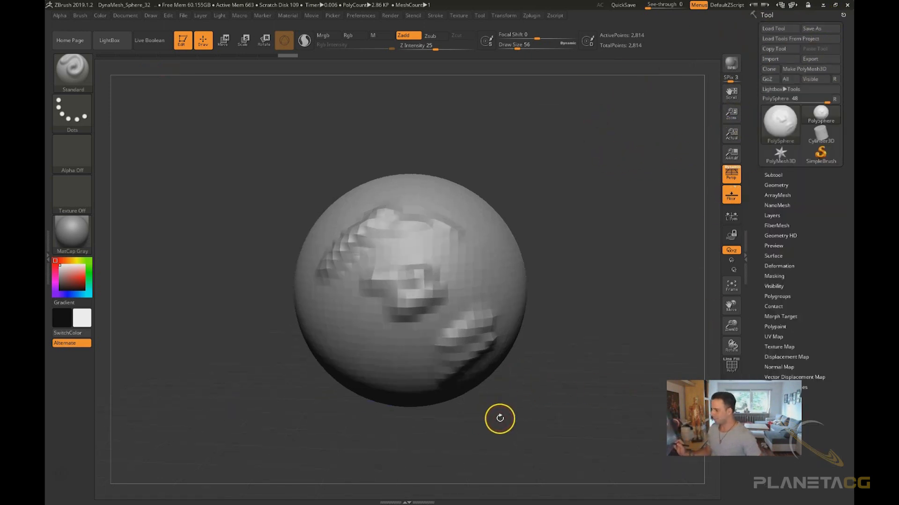
Open the left tray, dock the Alpha palette in it, then remove it and close the tray
left_click(49, 255)
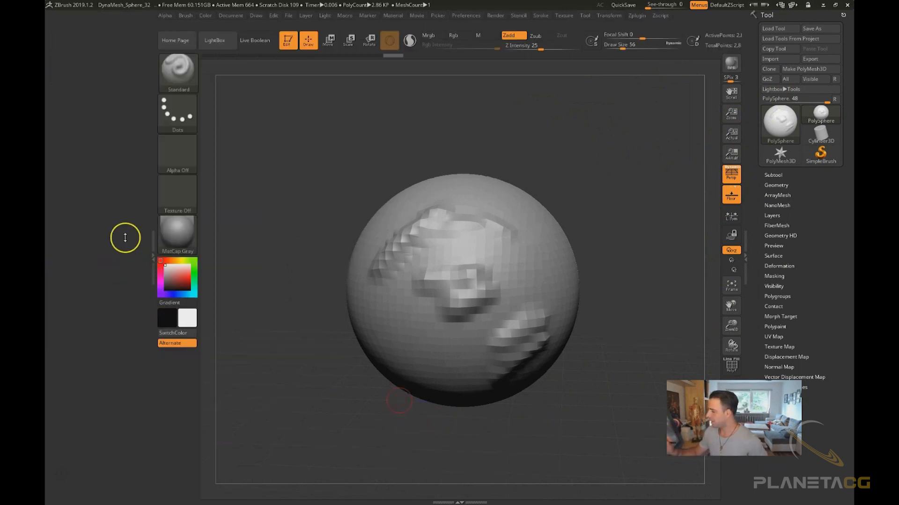
left_click(151, 255)
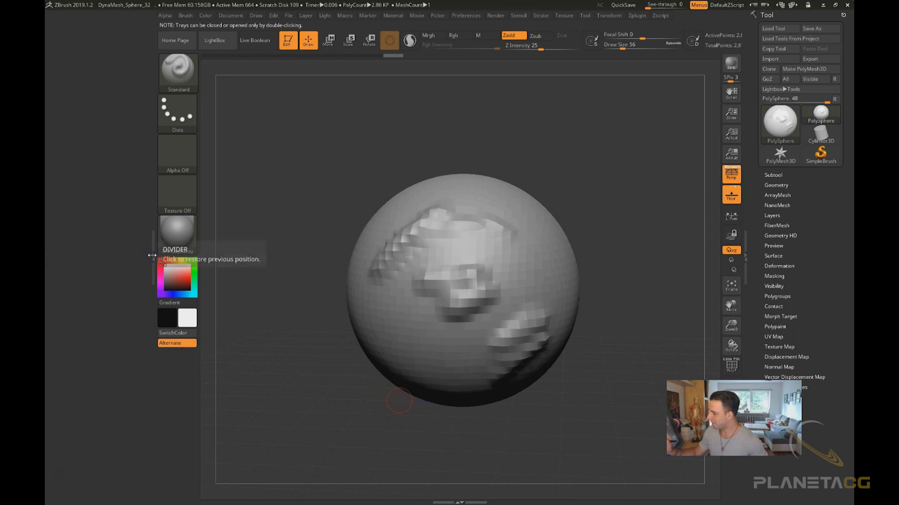
double_click(149, 256)
left_click(49, 255)
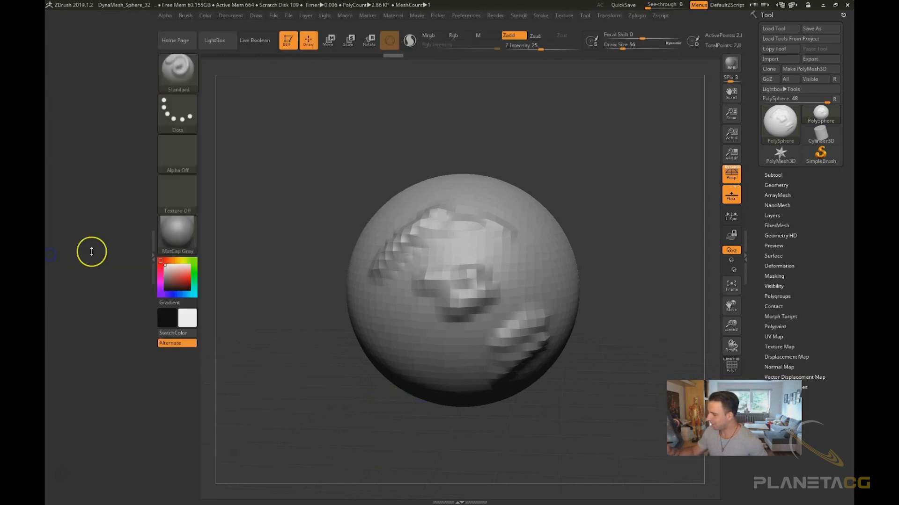
left_click(169, 17)
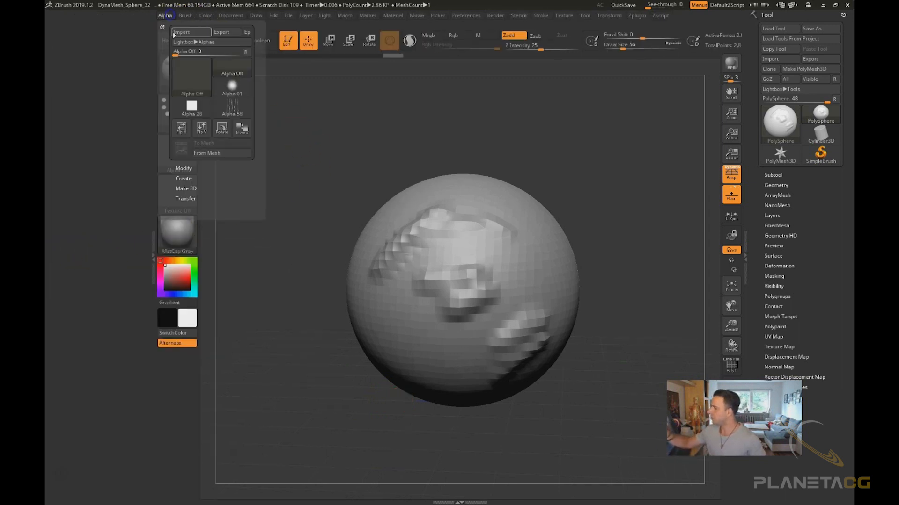
left_click(169, 30)
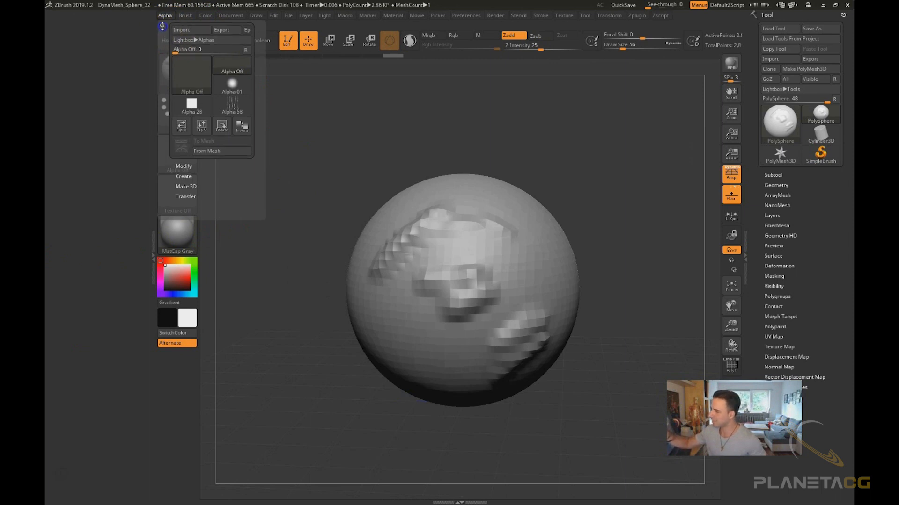
left_click_drag(163, 26, 70, 118)
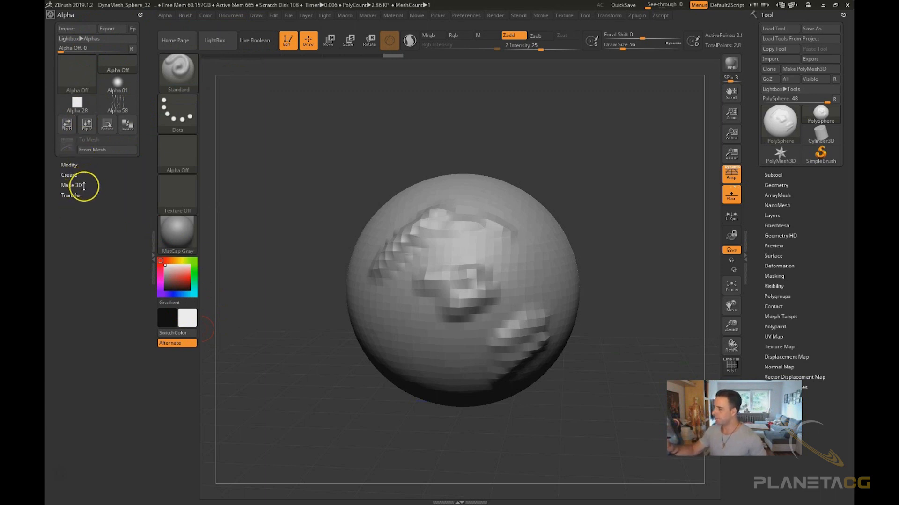
left_click_drag(141, 16, 288, 196)
double_click(153, 257)
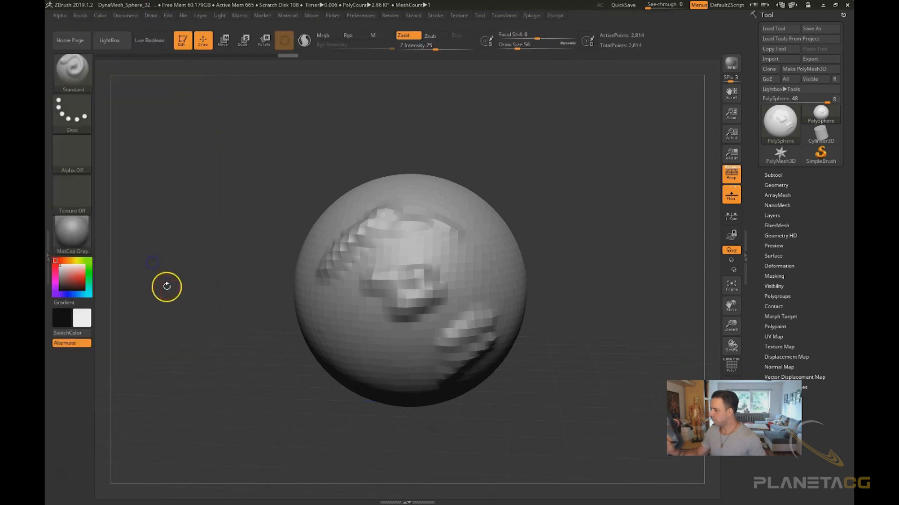
Open the Preferences palette and examine its Language options
left_click(239, 19)
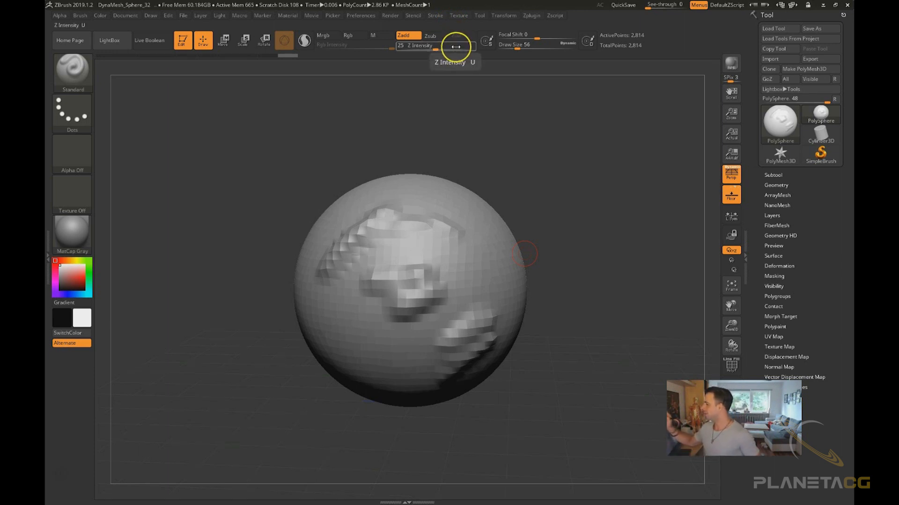
mouse_move(462, 54)
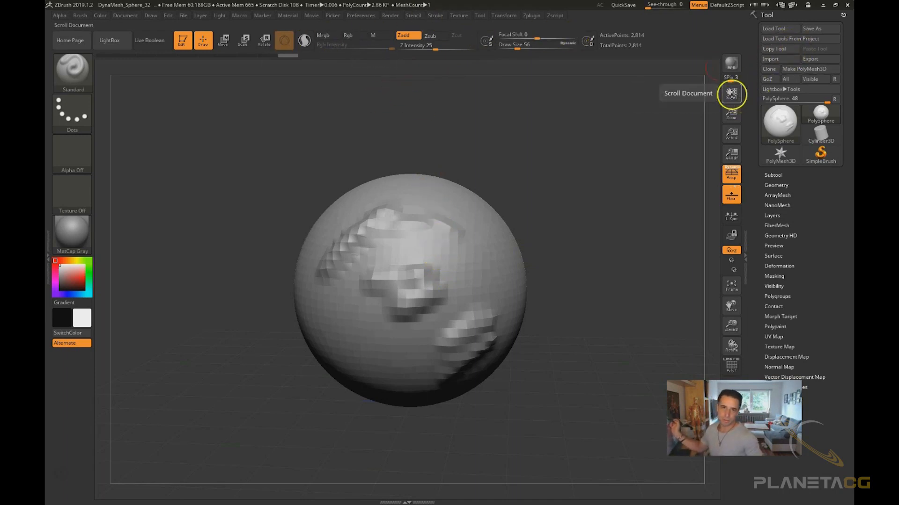
left_click(368, 17)
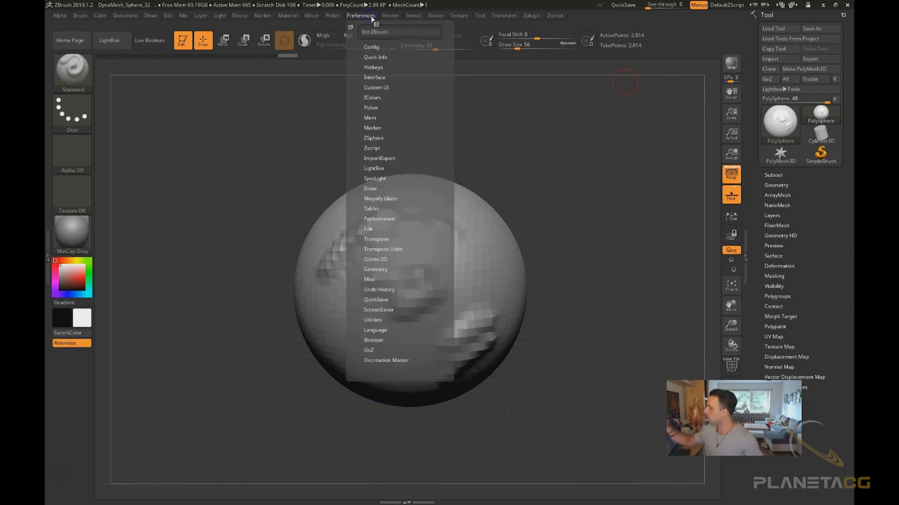
left_click(384, 329)
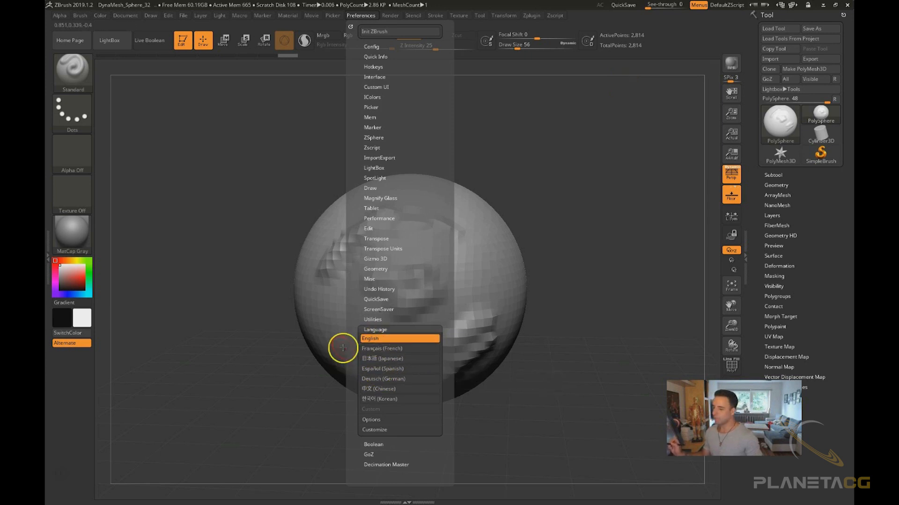
left_click_drag(539, 405, 504, 176)
left_click(369, 17)
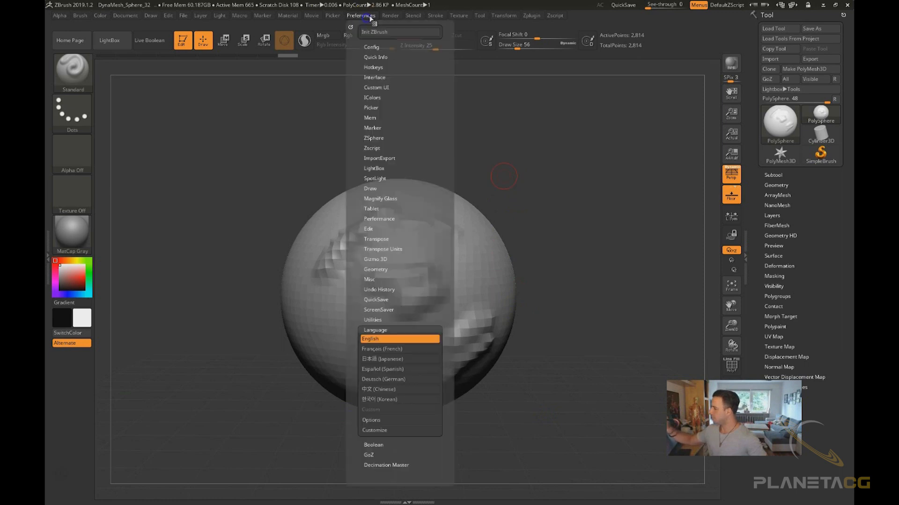
left_click(369, 17)
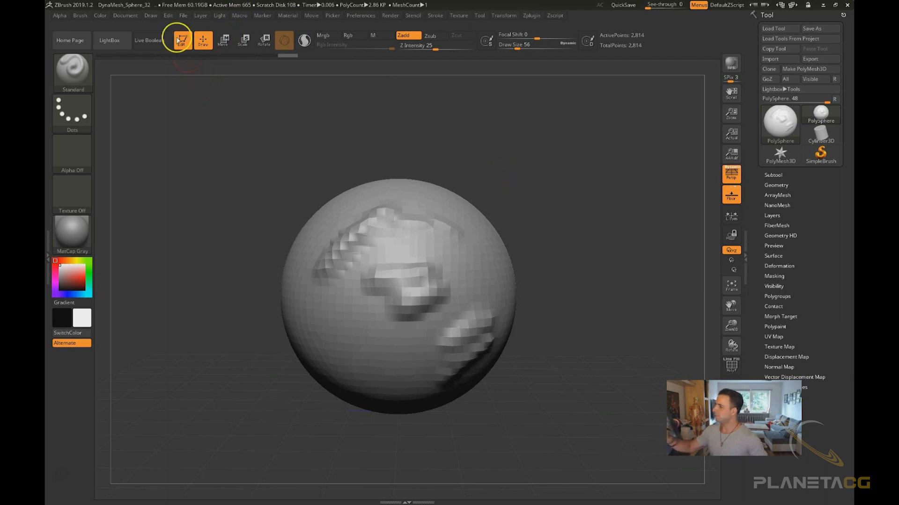
Dock the Texture palette in the right tray
left_click(154, 16)
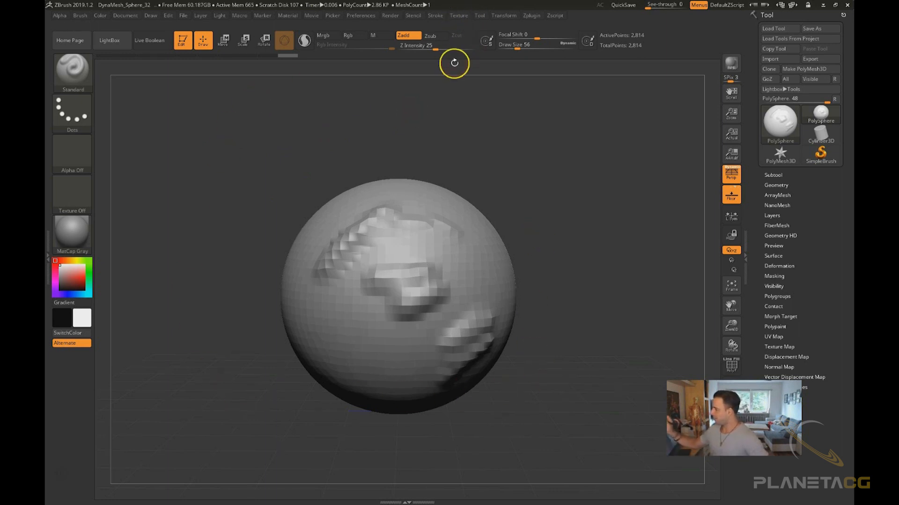
left_click(460, 15)
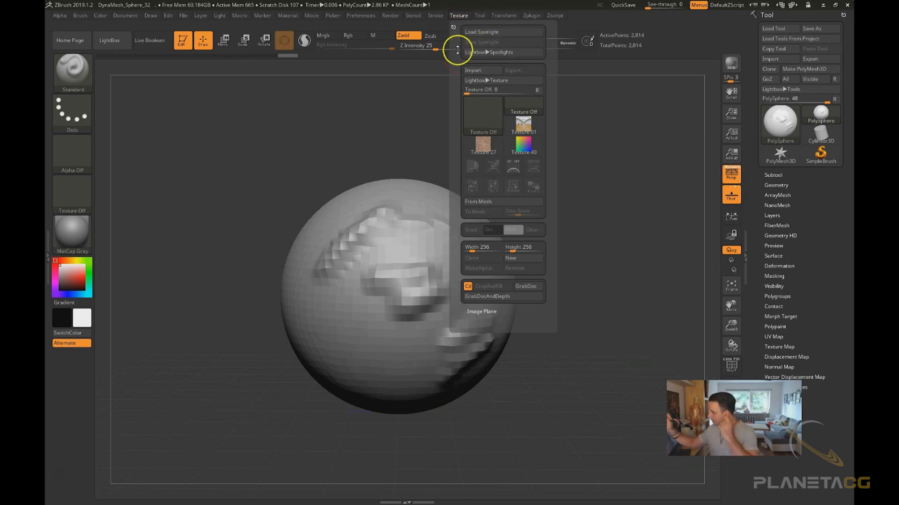
left_click_drag(454, 25, 795, 19)
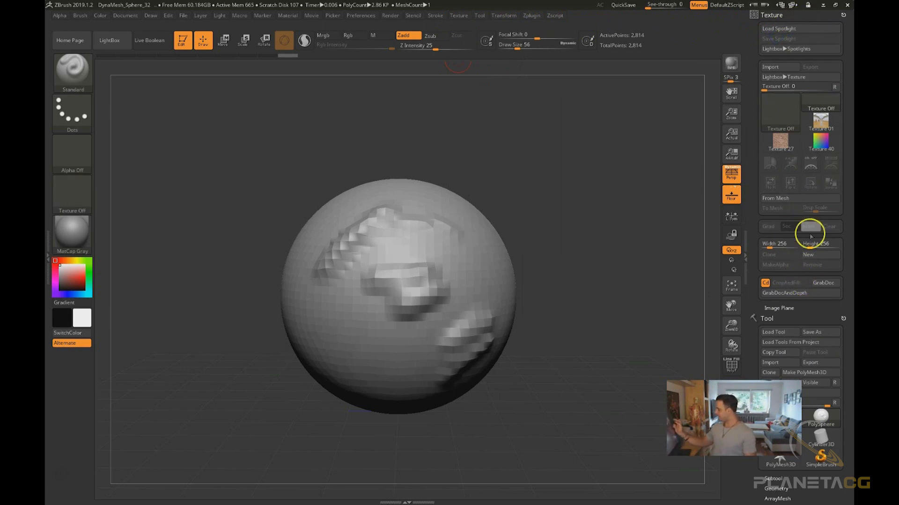
Load the johan-grenier-12 JPEG from the Ogre ref folder as an Image Plane reference image
left_click(789, 311)
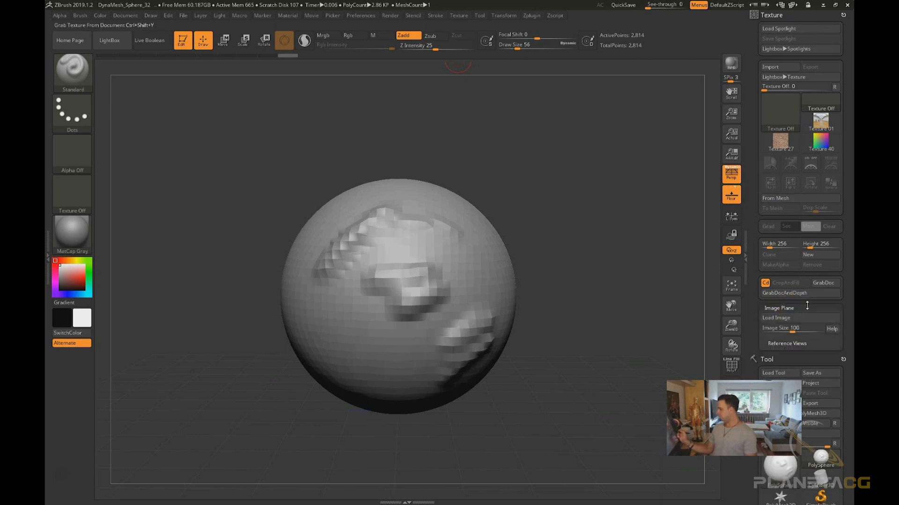
left_click(778, 344)
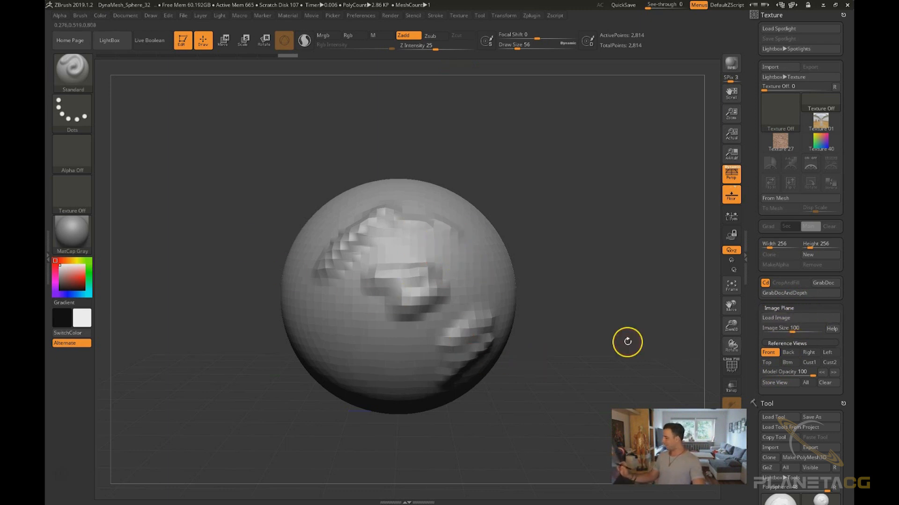
left_click(787, 319)
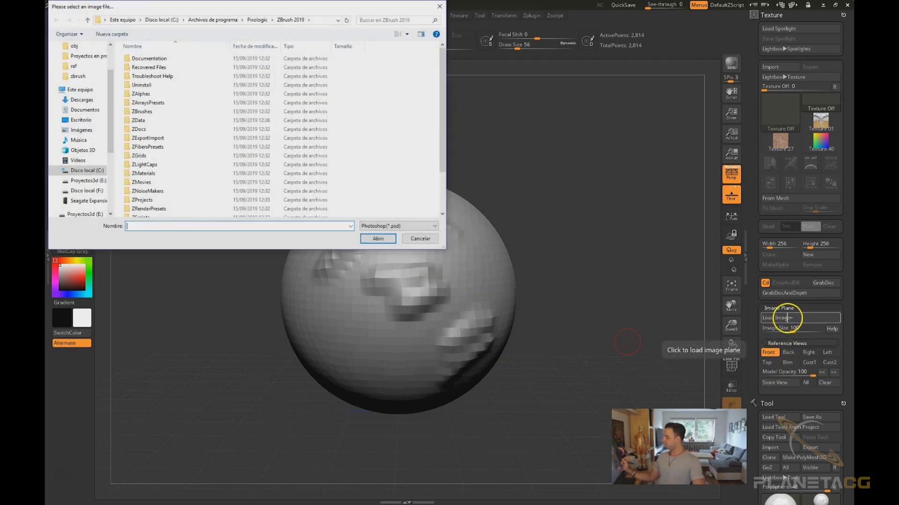
left_click(94, 181)
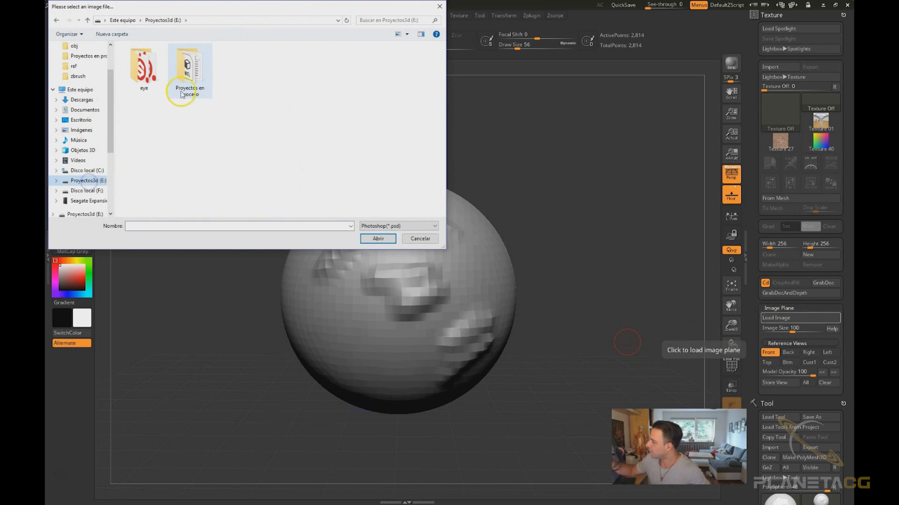
double_click(196, 78)
left_click(176, 102)
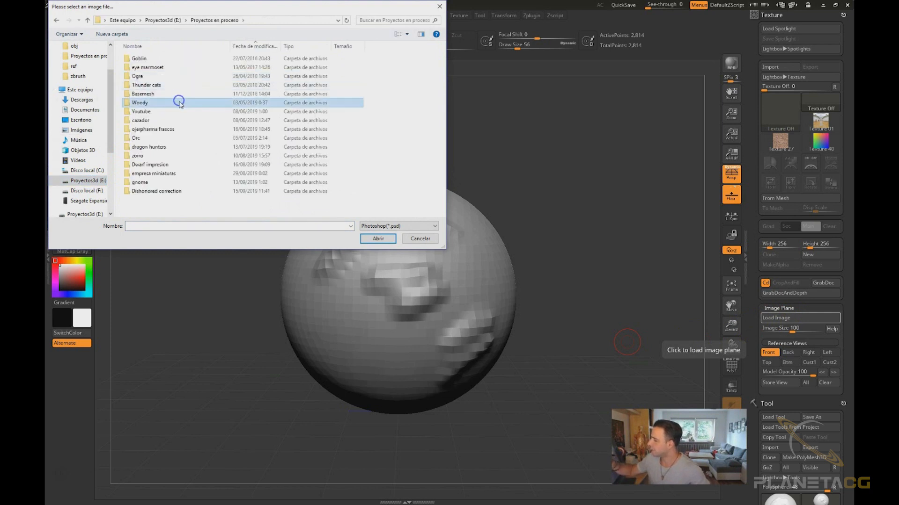
double_click(171, 77)
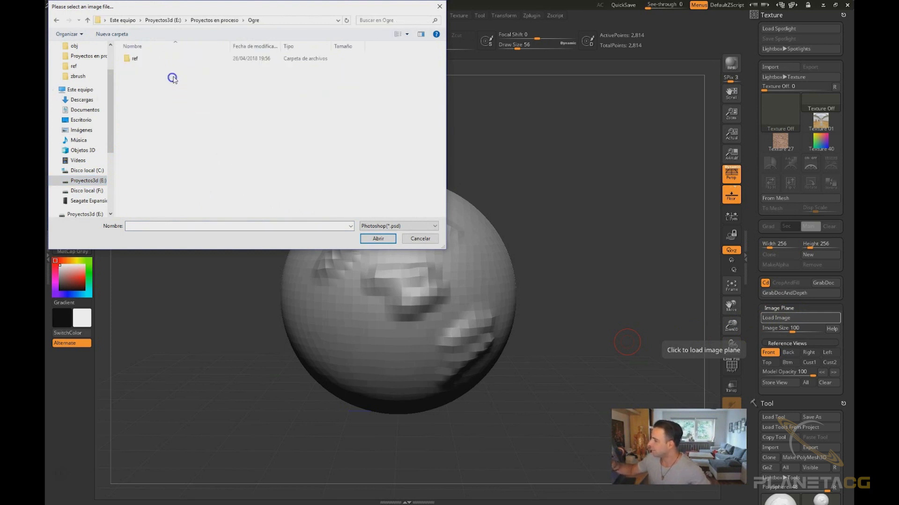
double_click(149, 60)
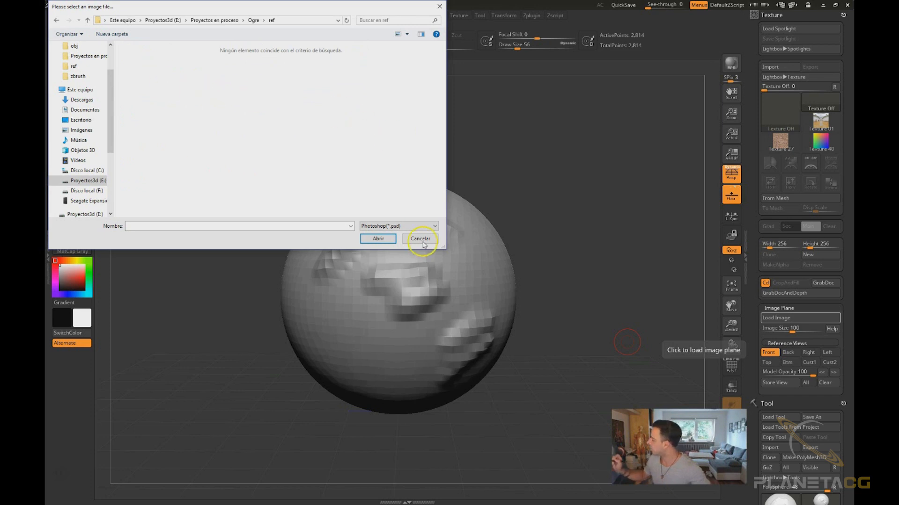
left_click(403, 225)
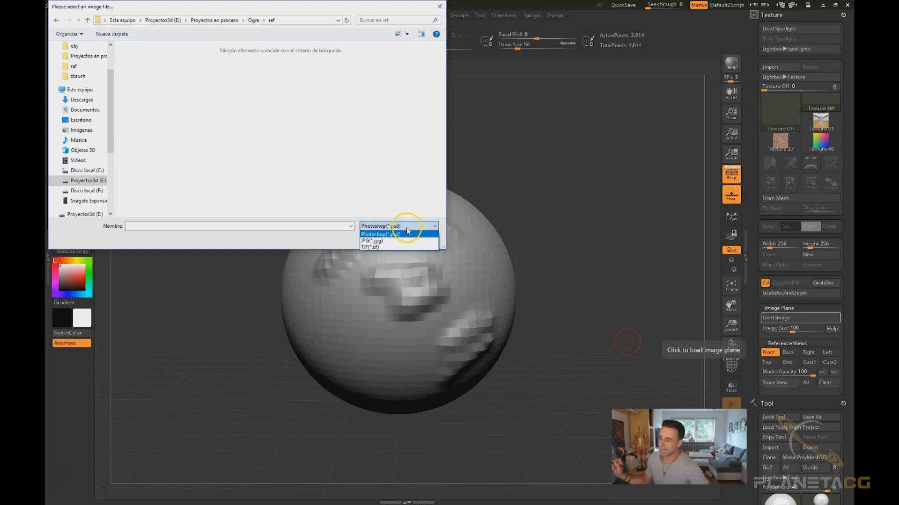
left_click(383, 242)
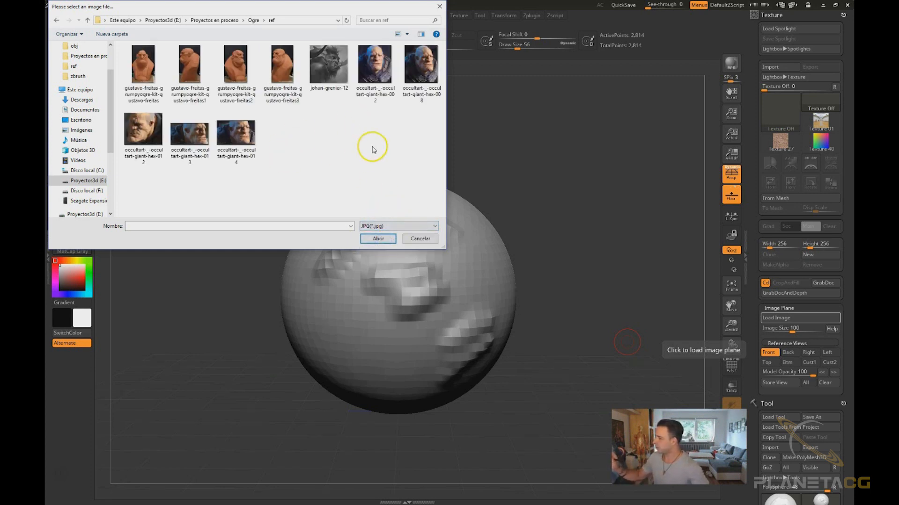
left_click(329, 65)
left_click(388, 239)
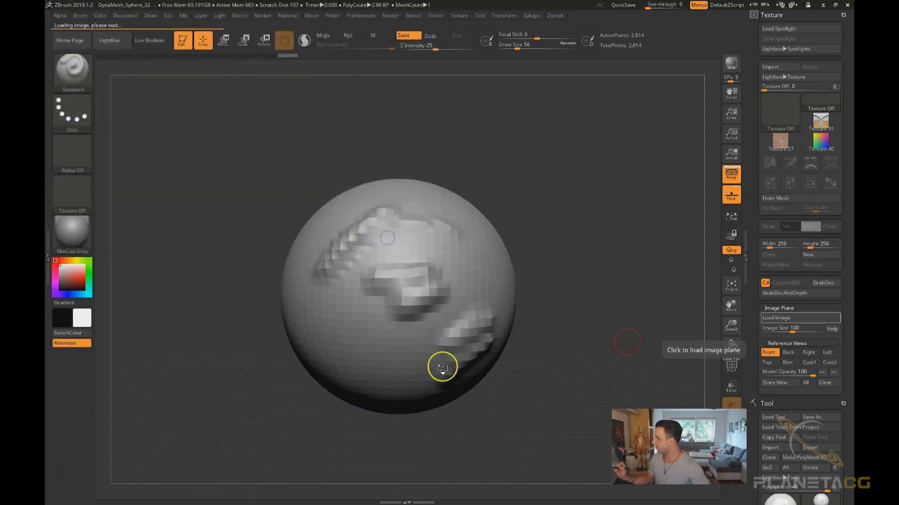
Rotate and reposition the sphere to examine it against the loaded reference image
left_click_drag(591, 355, 426, 373)
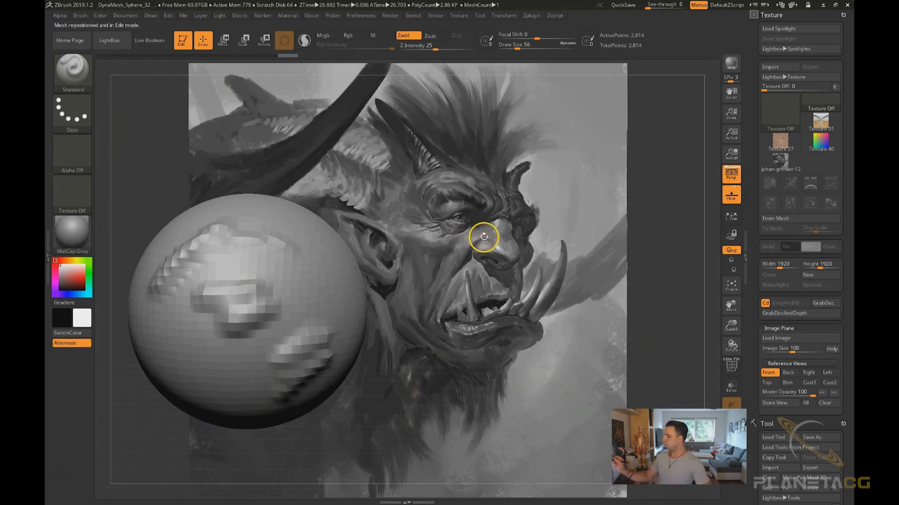
mouse_move(515, 429)
left_mouse_down()
mouse_move(529, 429)
mouse_move(526, 440)
left_mouse_up()
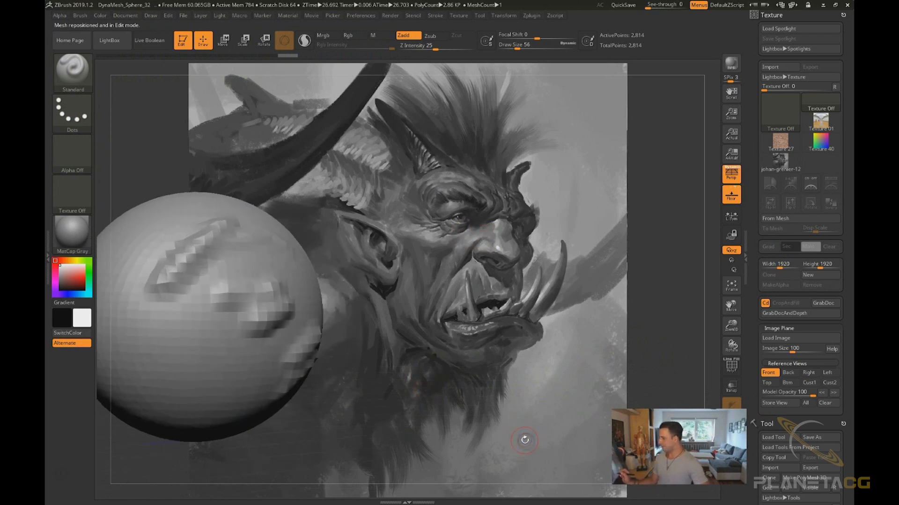
left_click_drag(489, 353, 580, 355)
key("f")
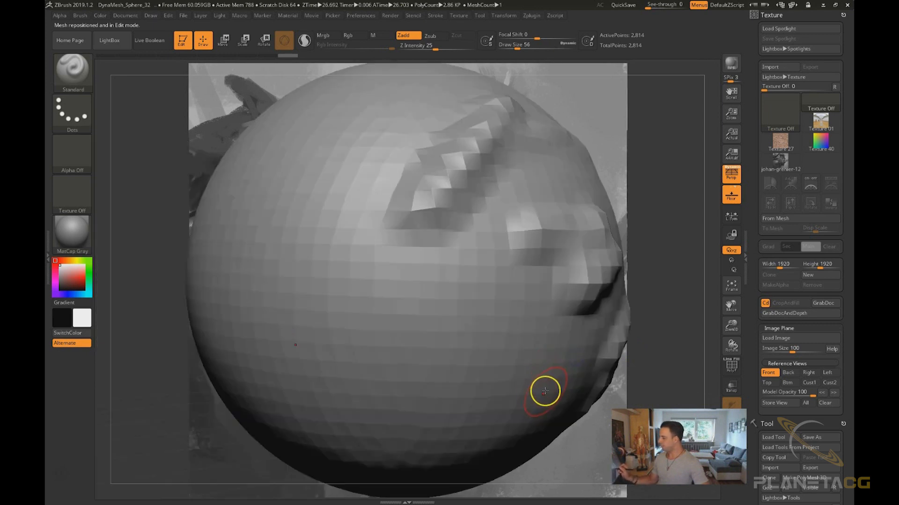
right_click_drag(532, 402, 509, 345, "ctrl")
right_click_drag(563, 377, 559, 326, "alt")
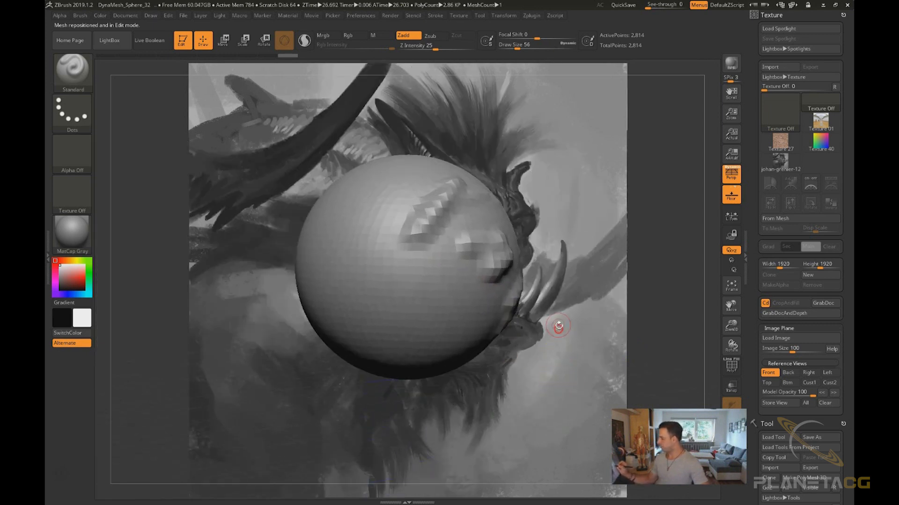
right_click_drag(577, 372, 580, 379)
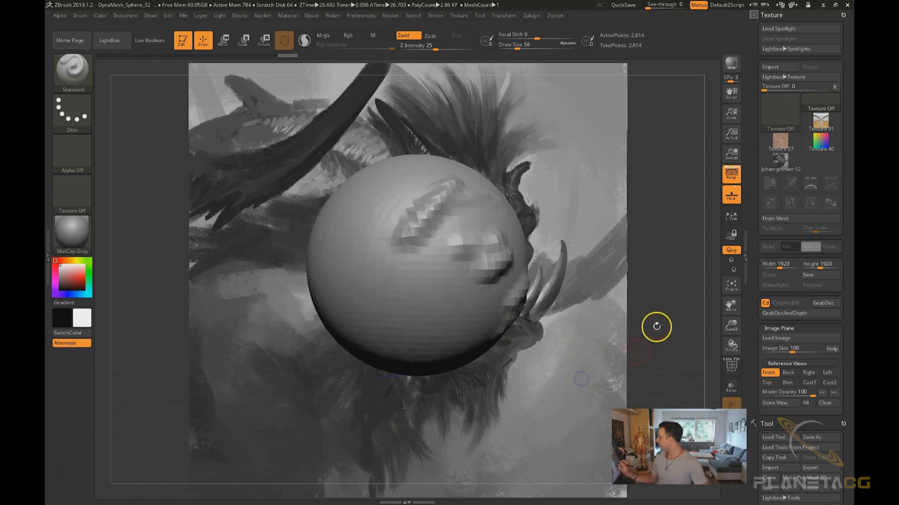
right_click_drag(507, 295, 512, 257)
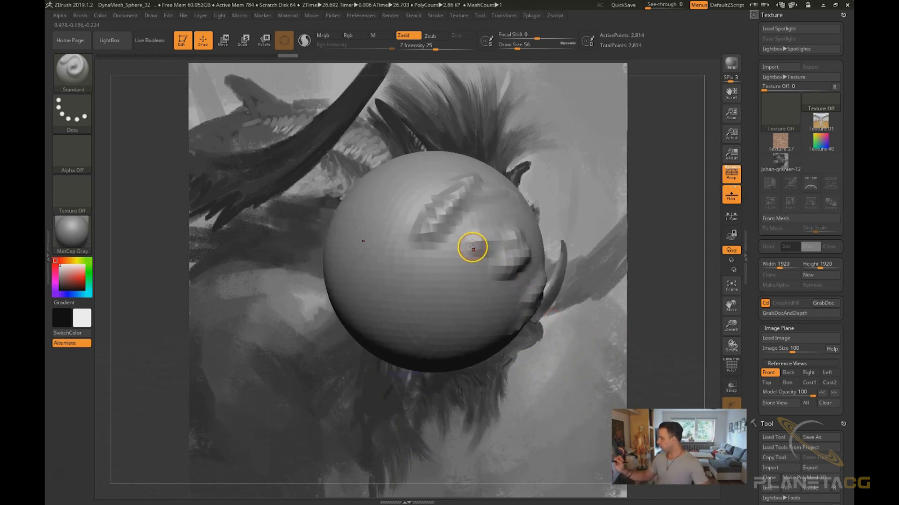
right_click_drag(599, 320, 580, 289)
mouse_move(531, 372)
left_mouse_down()
mouse_move(395, 423)
mouse_move(417, 421)
left_mouse_up()
left_click_drag(487, 266, 508, 272)
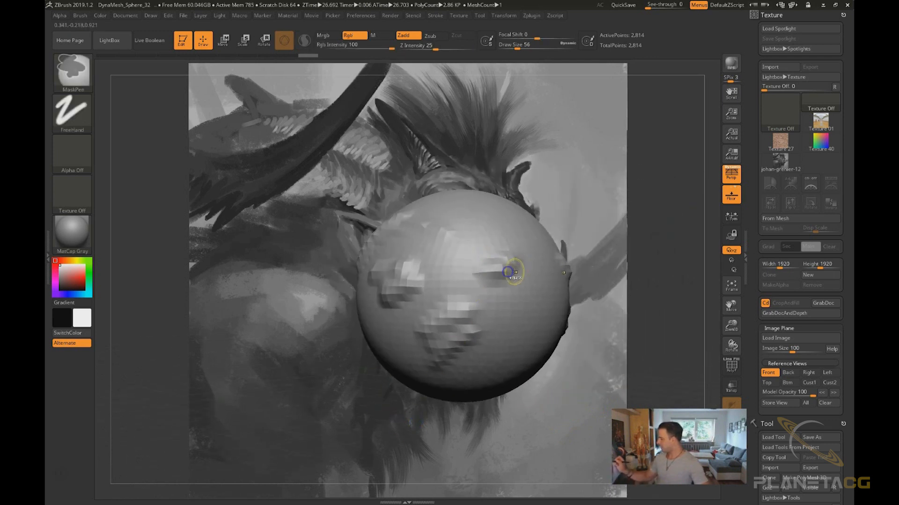
mouse_move(594, 257)
right_mouse_down()
mouse_move(582, 249)
mouse_move(587, 240)
right_mouse_up()
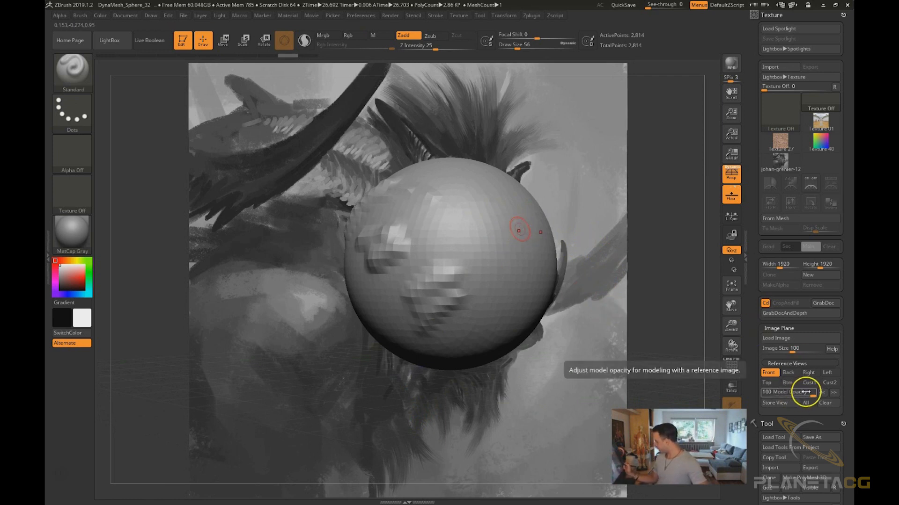
Set the model opacity to 50 with All switched on, and store the current reference view
left_click_drag(806, 392, 763, 392)
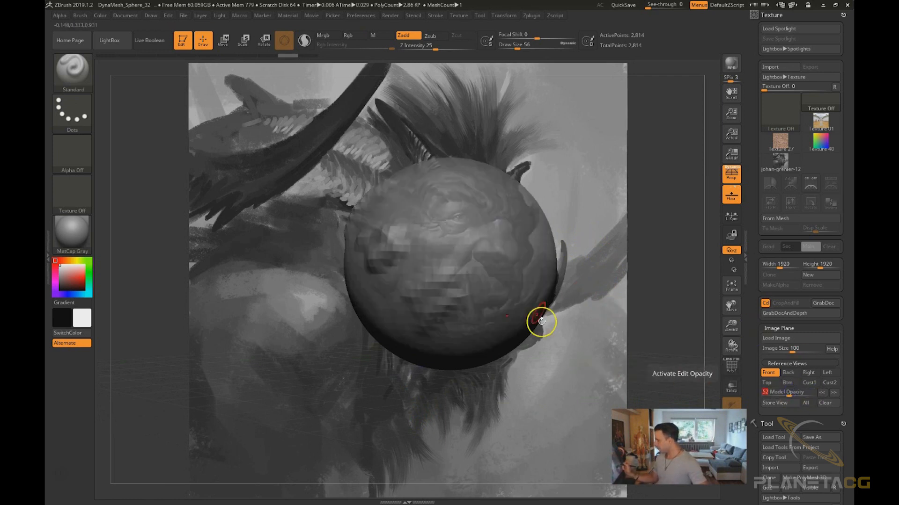
left_click(793, 392)
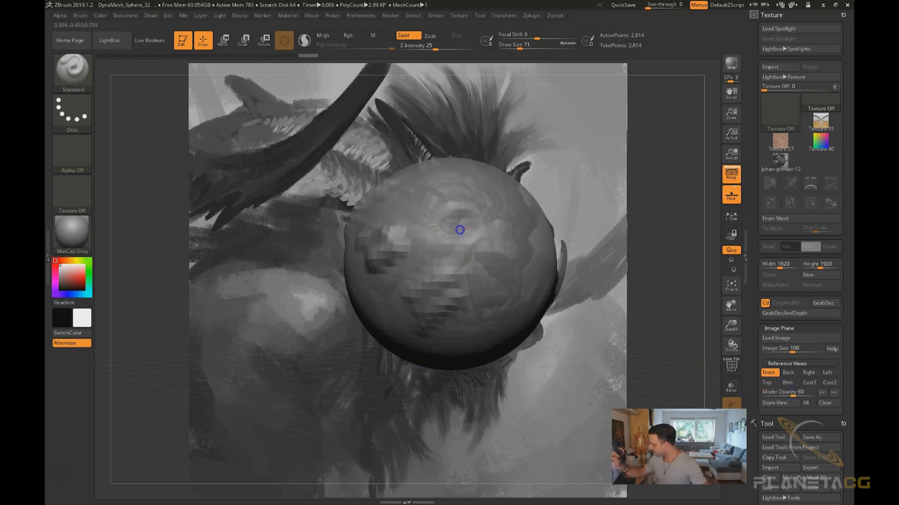
mouse_move(533, 229)
left_mouse_down("alt")
mouse_move(521, 251)
mouse_move(500, 249)
left_mouse_up("alt")
mouse_move(499, 186)
left_mouse_down()
mouse_move(495, 254)
mouse_move(514, 251)
left_mouse_up()
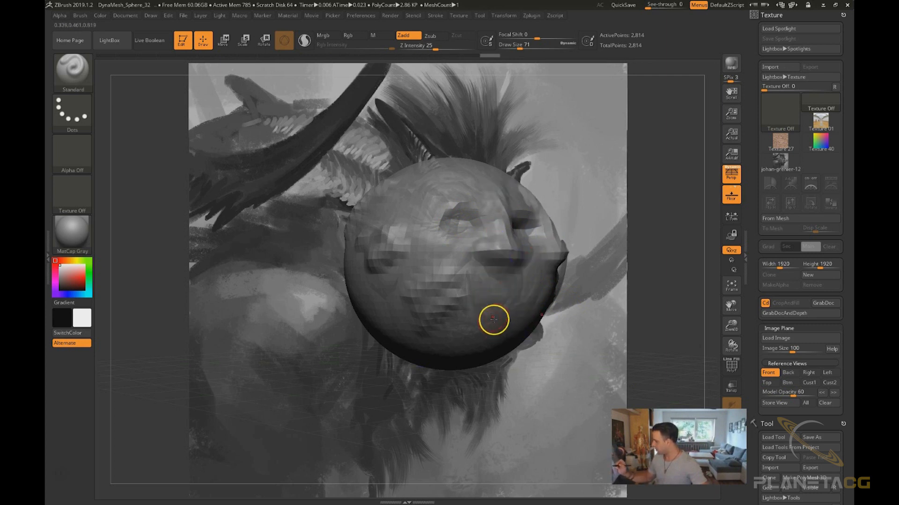
key("1")
mouse_move(444, 320)
left_mouse_down("alt")
mouse_move(532, 307)
mouse_move(420, 331)
left_mouse_up("alt")
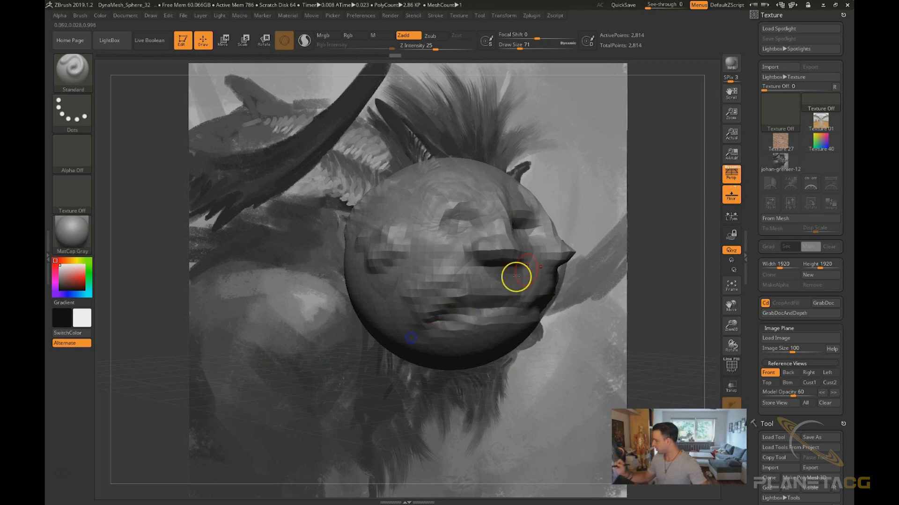
left_click(806, 403)
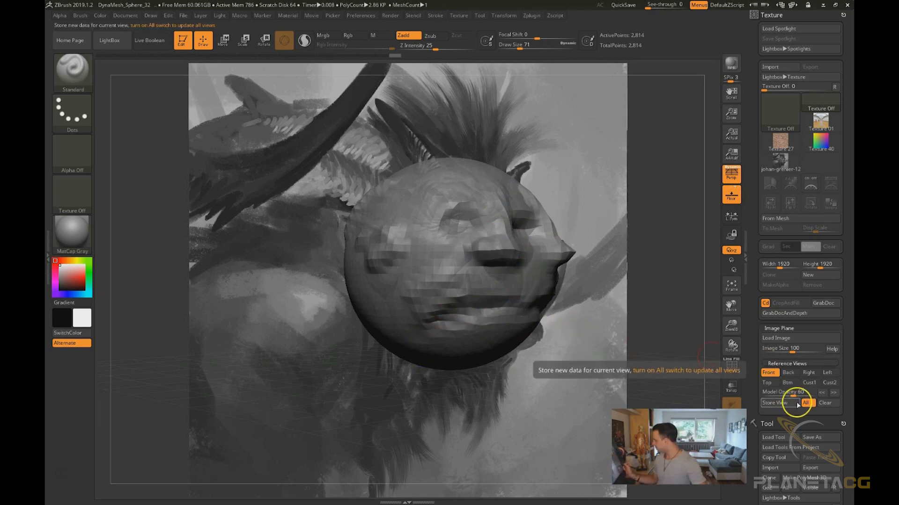
left_click_drag(802, 397, 817, 396)
key("ctrl")
left_click_drag(808, 393, 788, 393)
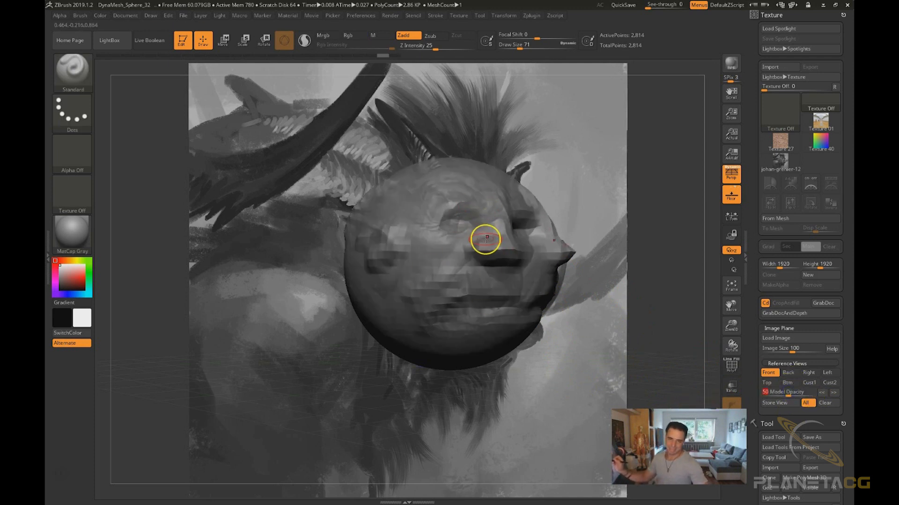
left_click(784, 405)
Switch between the Front and Cust1 reference views while rotating the sphere
mouse_move(706, 335)
left_mouse_down()
mouse_move(660, 267)
mouse_move(487, 283)
left_mouse_up()
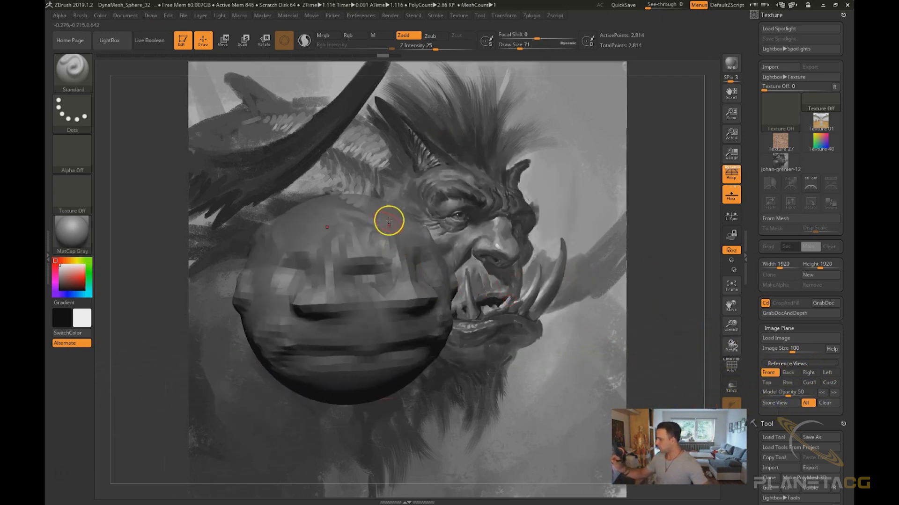
mouse_move(404, 267)
left_mouse_down()
mouse_move(403, 211)
mouse_move(402, 328)
mouse_move(449, 345)
left_mouse_up()
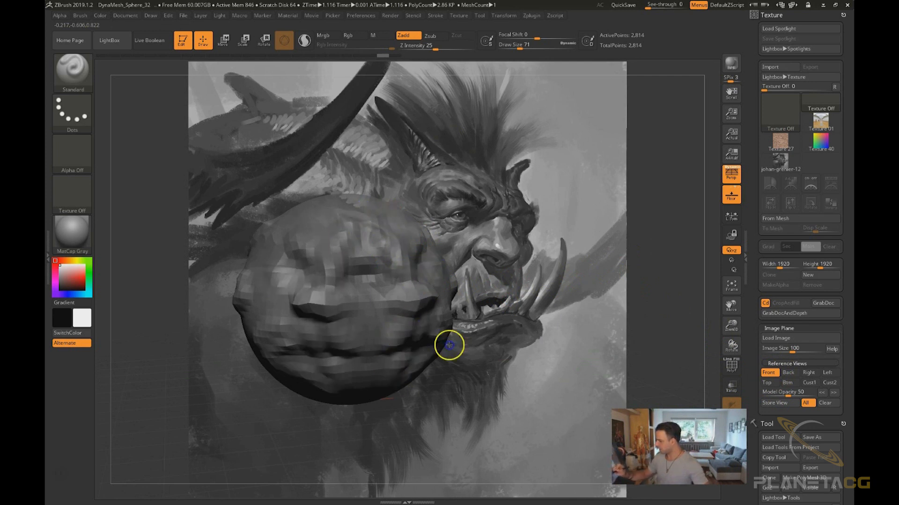
left_click(770, 373)
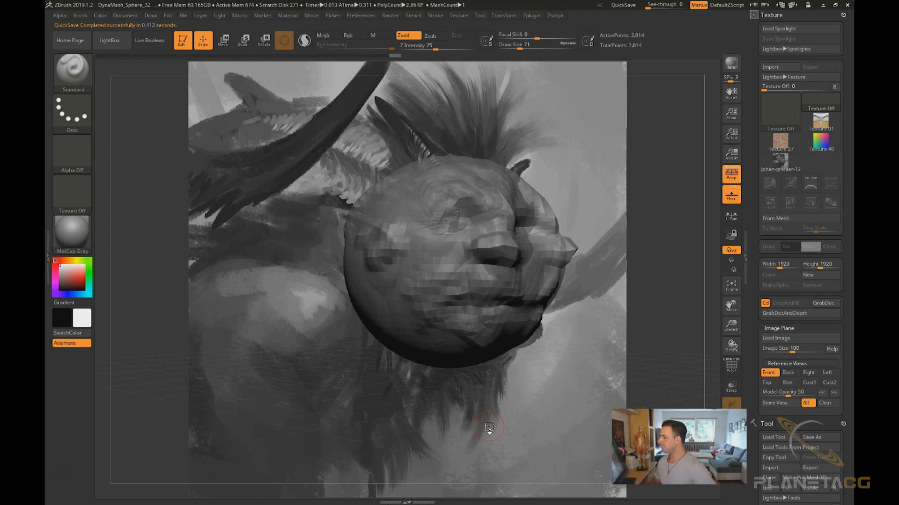
mouse_move(706, 315)
left_mouse_down()
mouse_move(606, 305)
mouse_move(514, 421)
mouse_move(531, 437)
mouse_move(546, 370)
left_mouse_up()
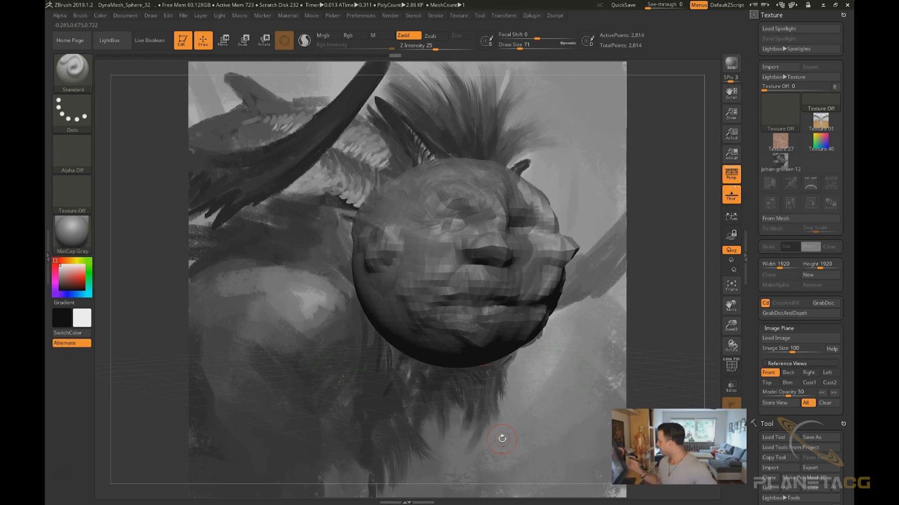
left_click_drag(648, 357, 628, 366)
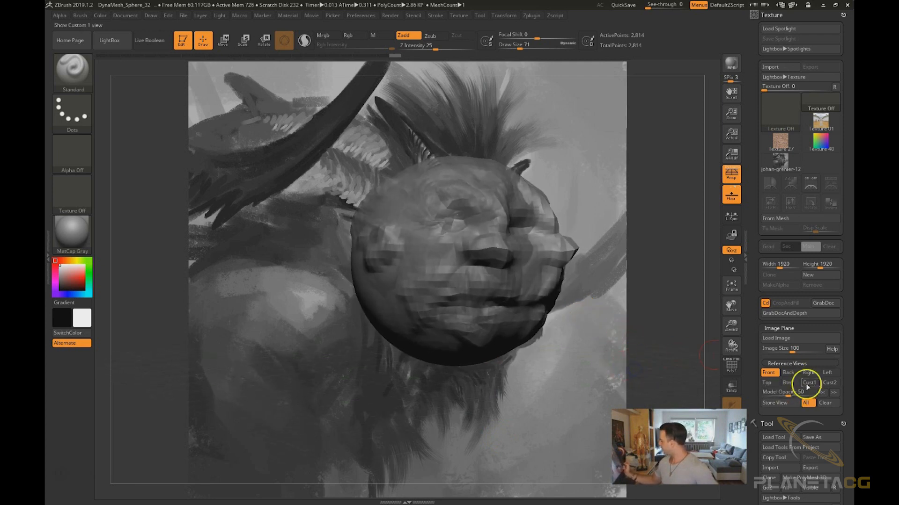
left_click(809, 382)
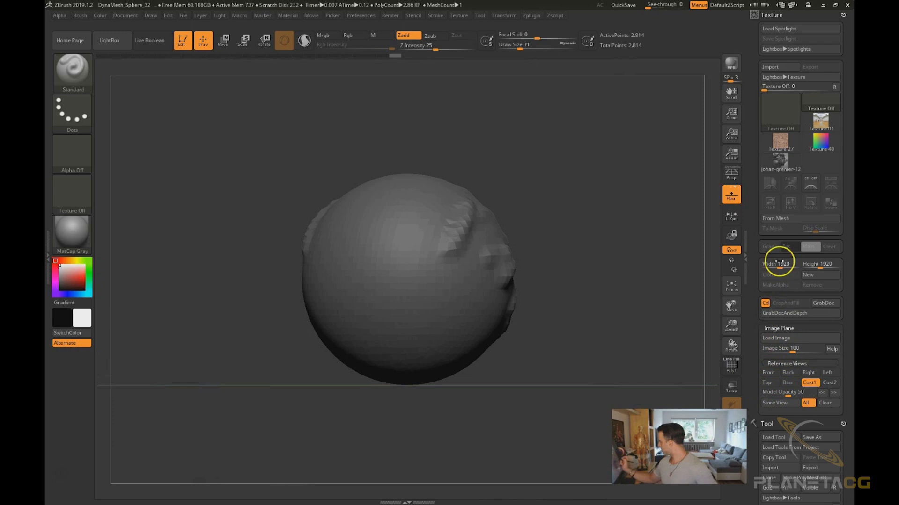
Rotate the sphere to check it against the reference from different angles
left_click_drag(673, 293, 581, 337)
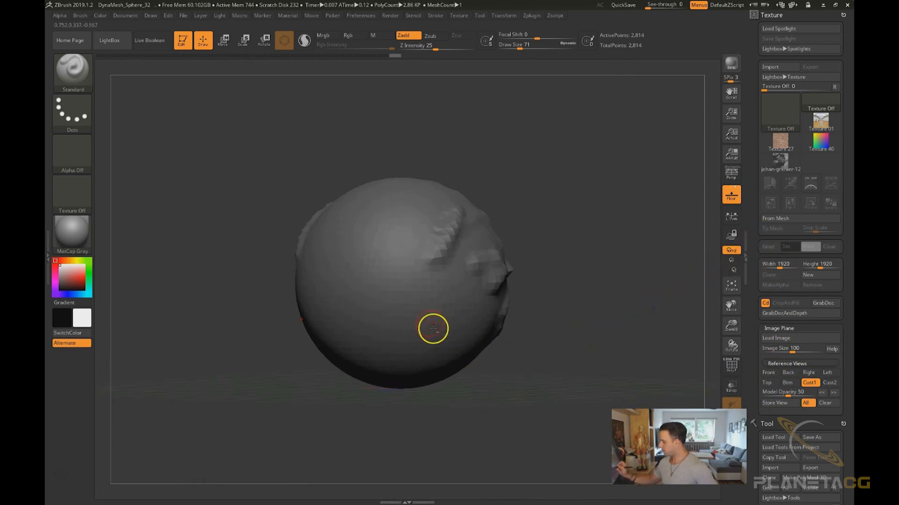
left_click_drag(607, 294, 660, 323, "ctrl")
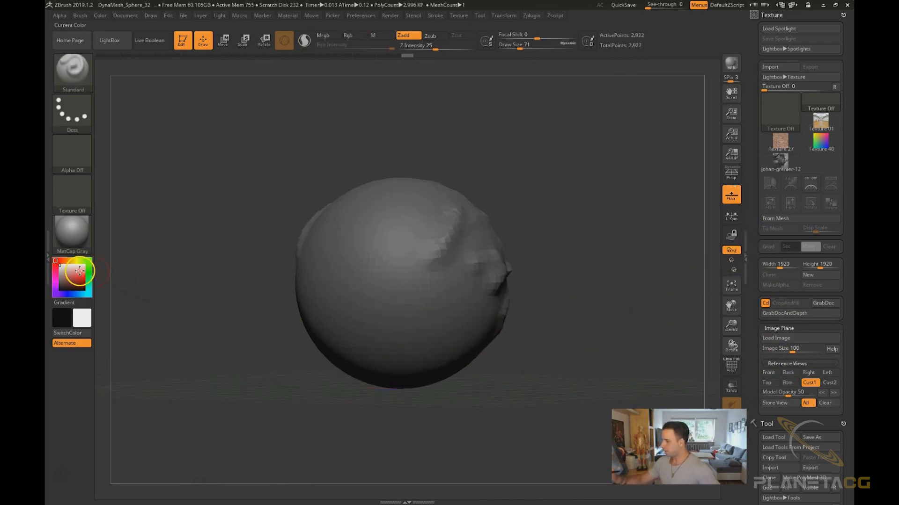
left_click_drag(489, 343, 578, 347)
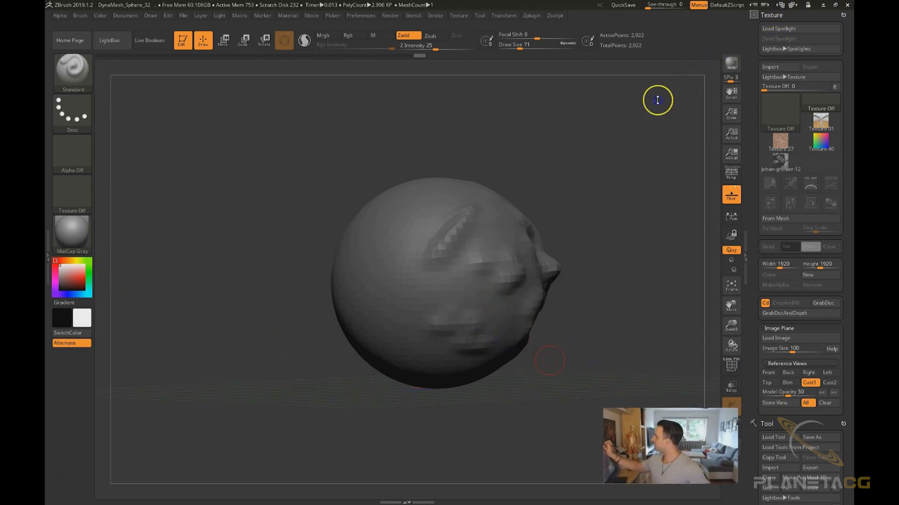
Close the Texture palette in the tray so the Tool palette is displayed instead
left_click_drag(842, 15, 604, 157)
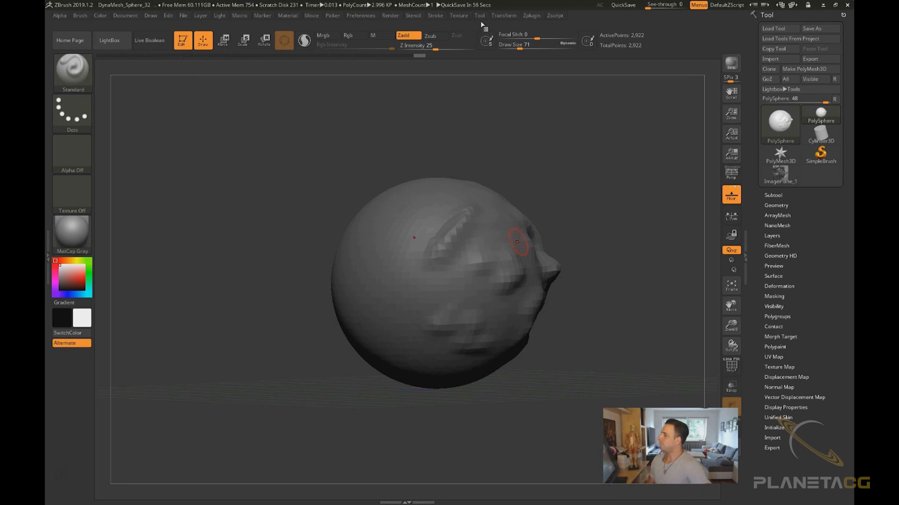
left_click_drag(84, 21, 543, 17)
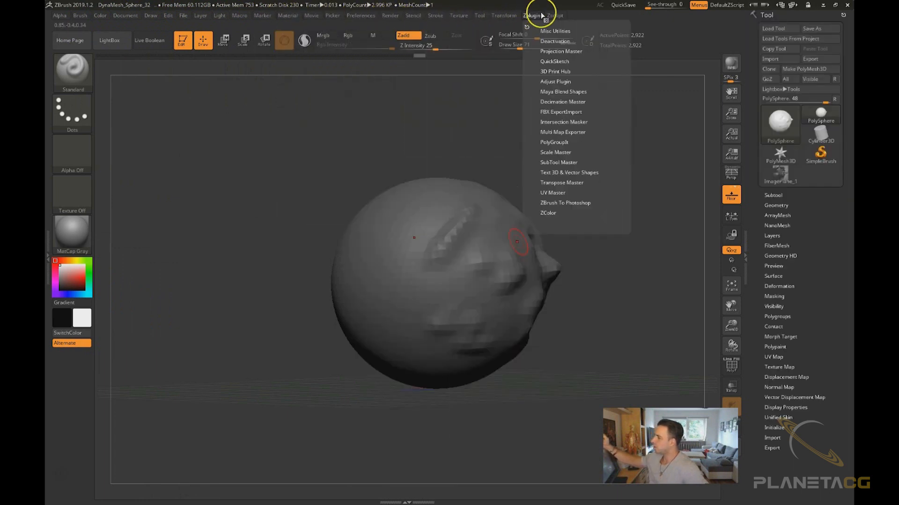
left_click_drag(350, 199, 347, 193)
left_click_drag(295, 424, 291, 426)
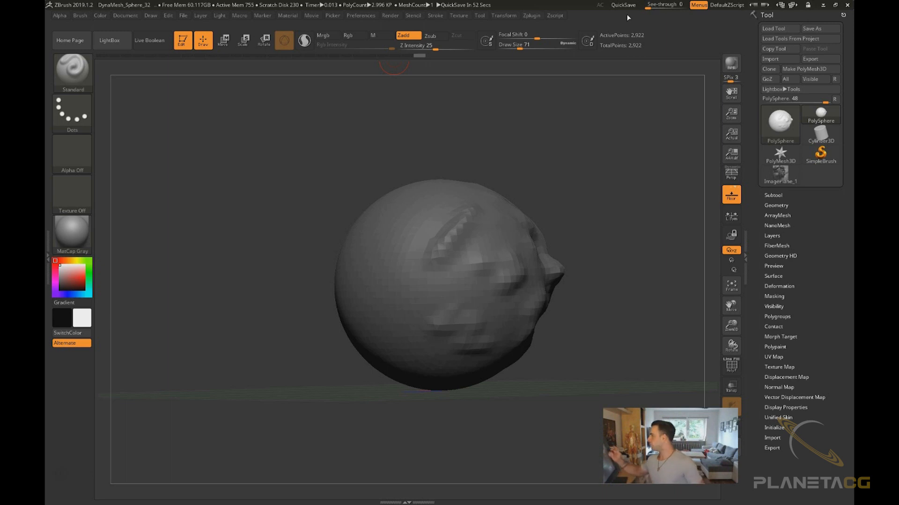
Raise the See-through window transparency to view the desktop reference behind ZBrush, then set it back to 0
left_click(655, 5)
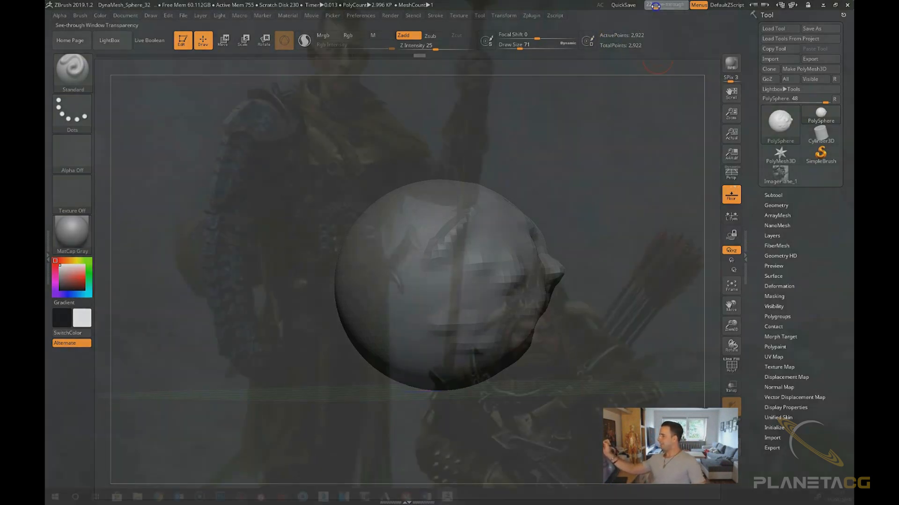
left_click_drag(655, 6, 668, 5)
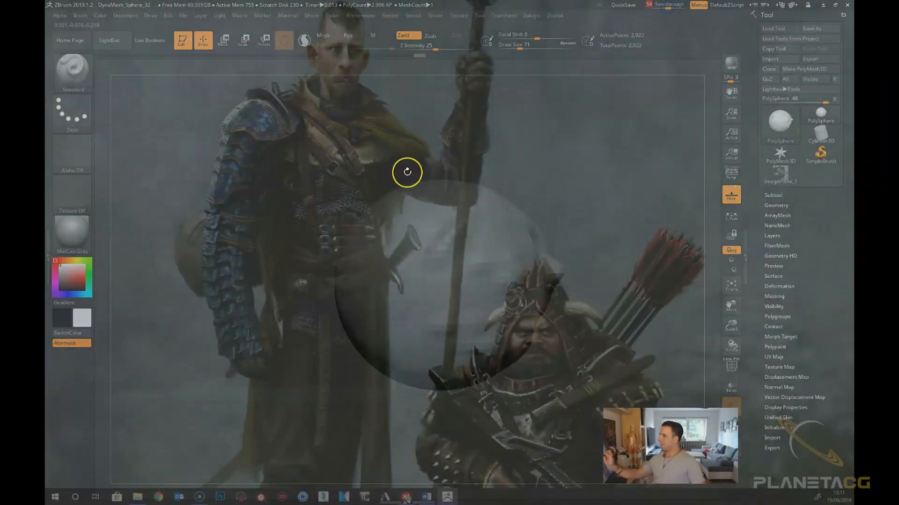
left_click_drag(443, 262, 486, 266)
left_click_drag(472, 312, 494, 314)
mouse_move(597, 247)
left_mouse_down()
mouse_move(607, 252)
mouse_move(582, 241)
left_mouse_up()
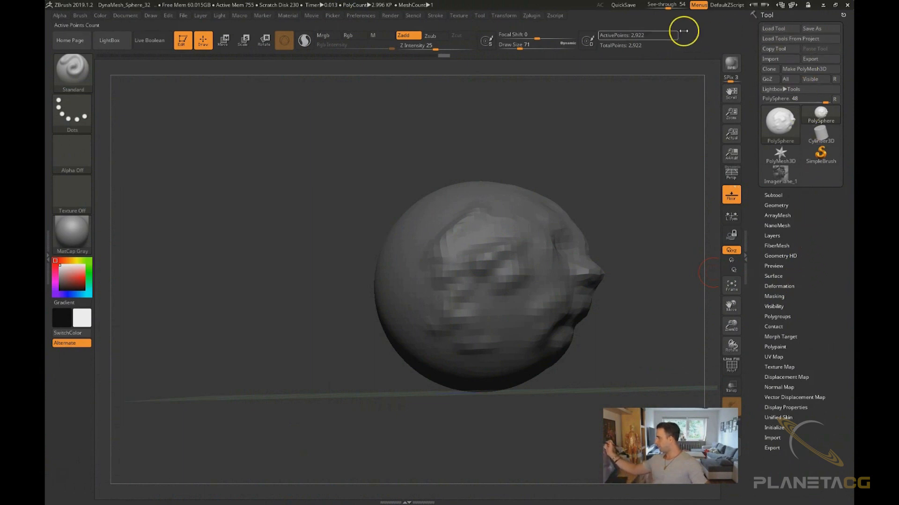
left_click_drag(670, 8, 641, 7)
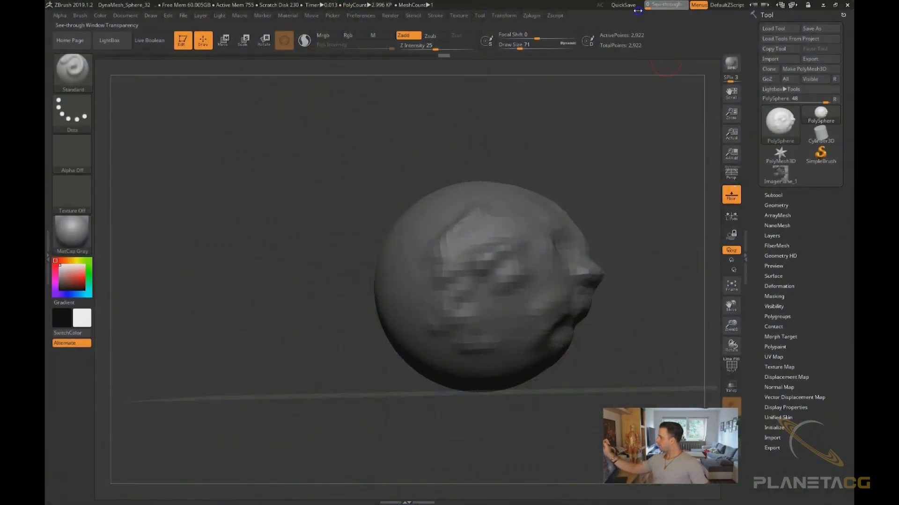
Toggle the menu bar hidden and shown again with the Menus switch
left_click_drag(668, 273, 655, 287)
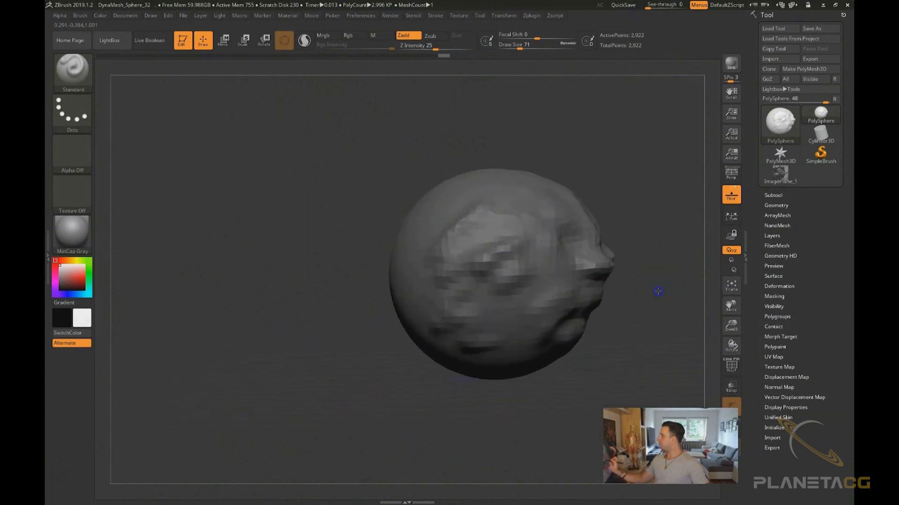
left_click(699, 5)
left_click(700, 6)
left_click(700, 6)
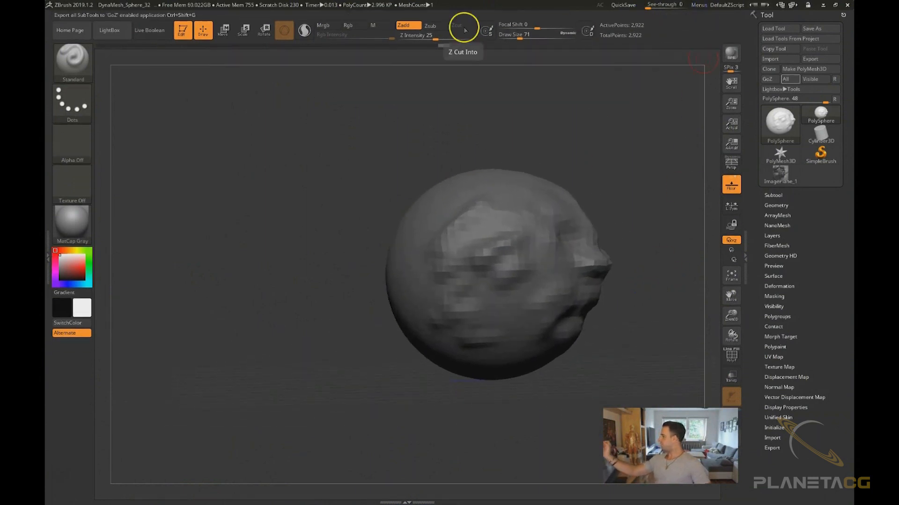
left_click(700, 5)
left_click(699, 6)
left_click(700, 6)
left_click(700, 6)
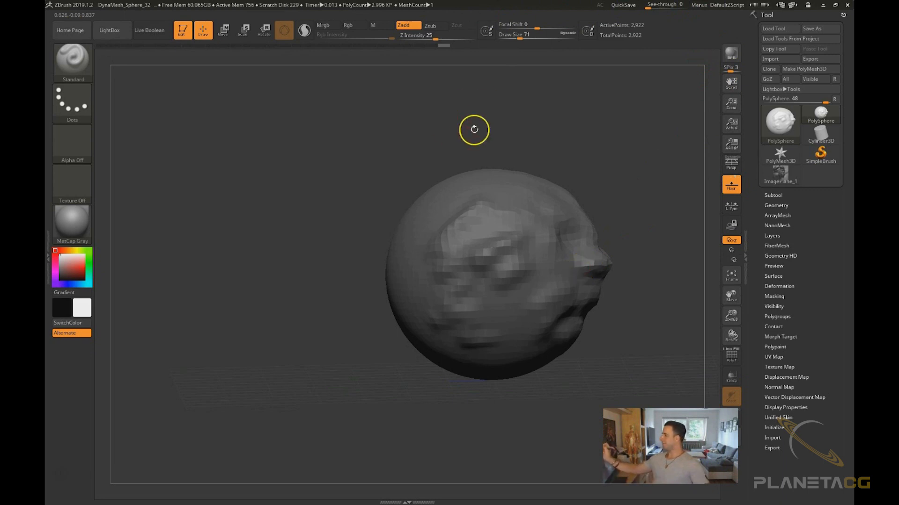
left_click(699, 5)
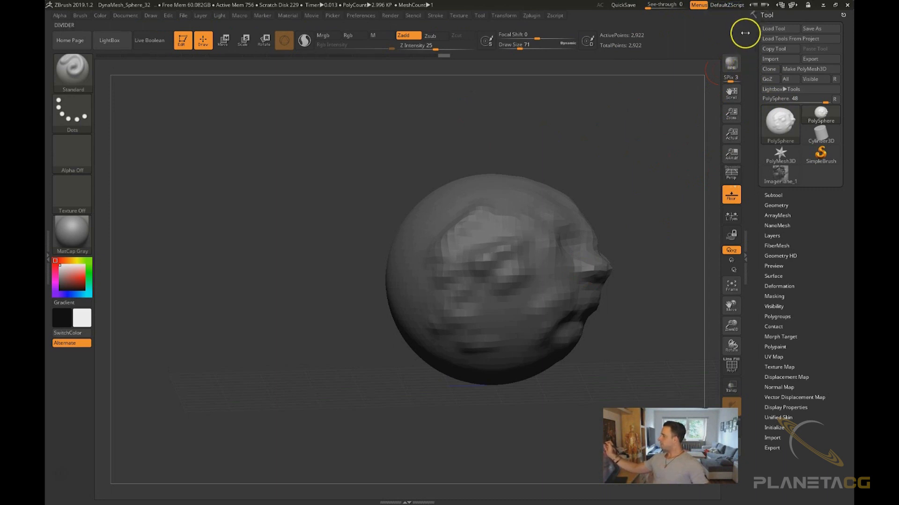
Open the ZBrush Home Page window and close it again
left_click(723, 5)
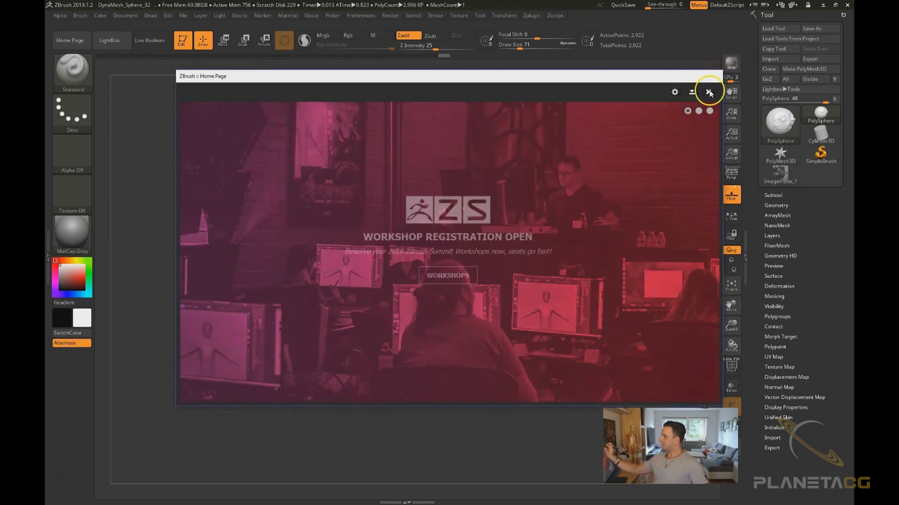
left_click(708, 92)
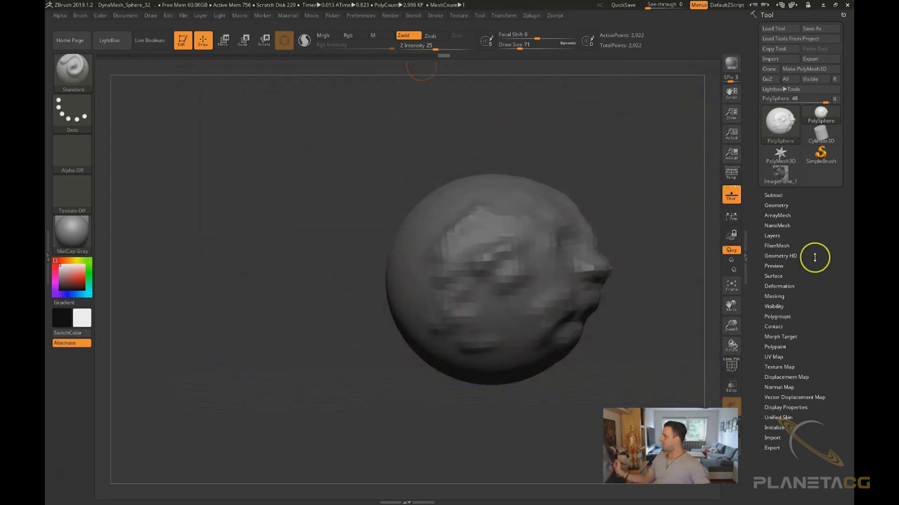
Cycle through the preset user interface color schemes, stopping at Z3.1_Gray01
left_click_drag(413, 132, 411, 154)
left_click_drag(415, 336, 358, 358, "alt")
left_click(765, 6)
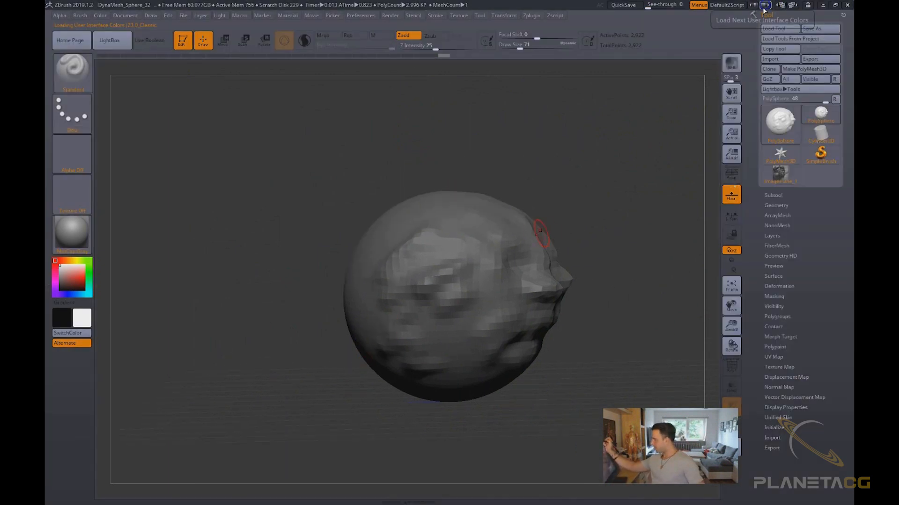
left_click(765, 6)
left_click(765, 7)
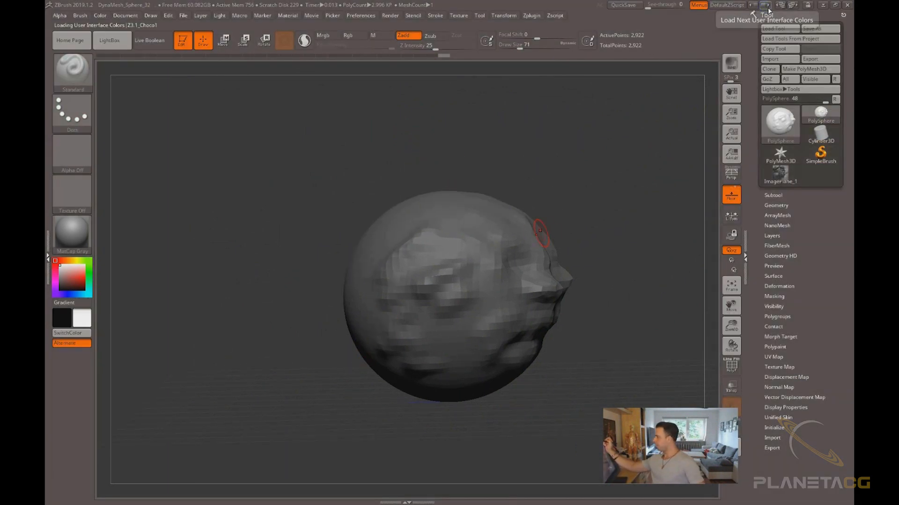
left_click(766, 6)
left_click(766, 6)
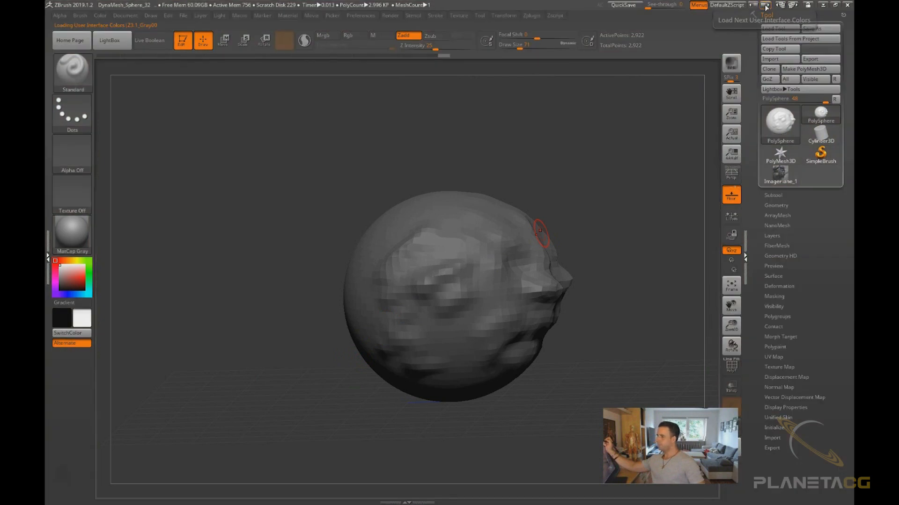
left_click(766, 6)
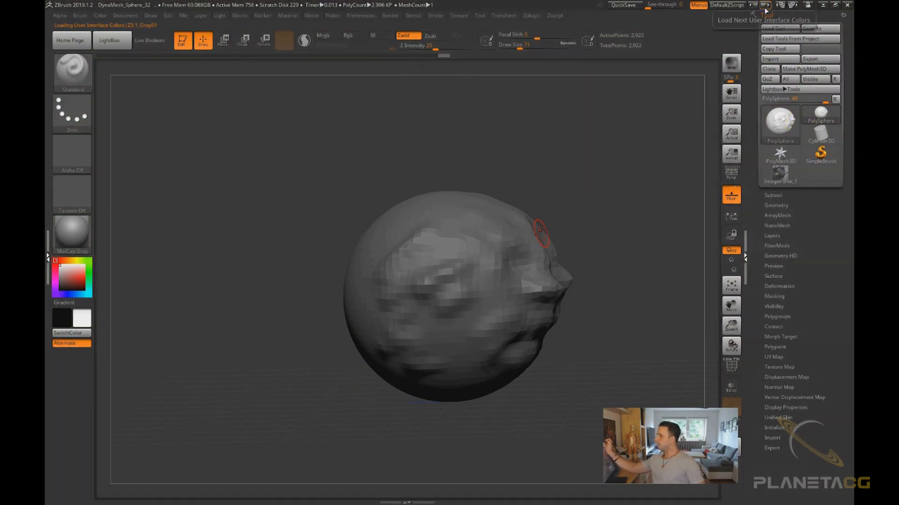
Cycle through the preset user interface layouts, ending on the compact_UI layout
left_click(792, 6)
left_click(791, 5)
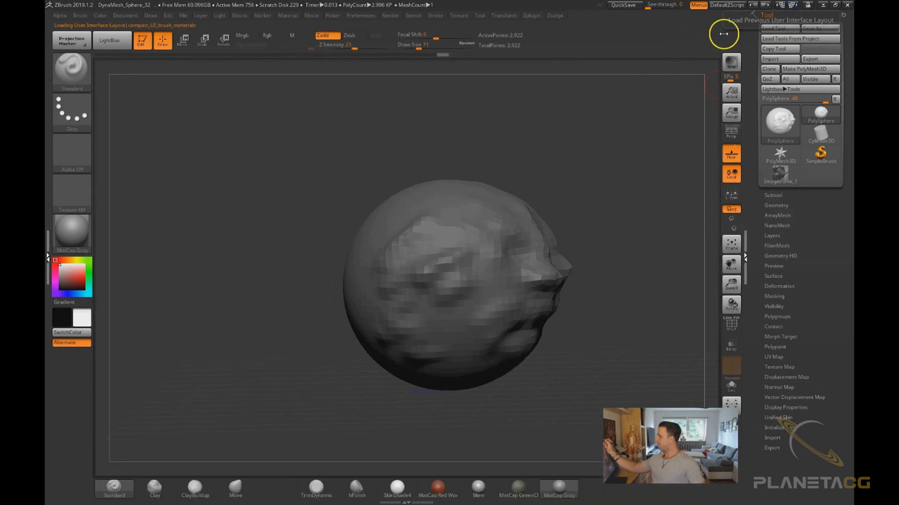
left_click(792, 6)
left_click(792, 6)
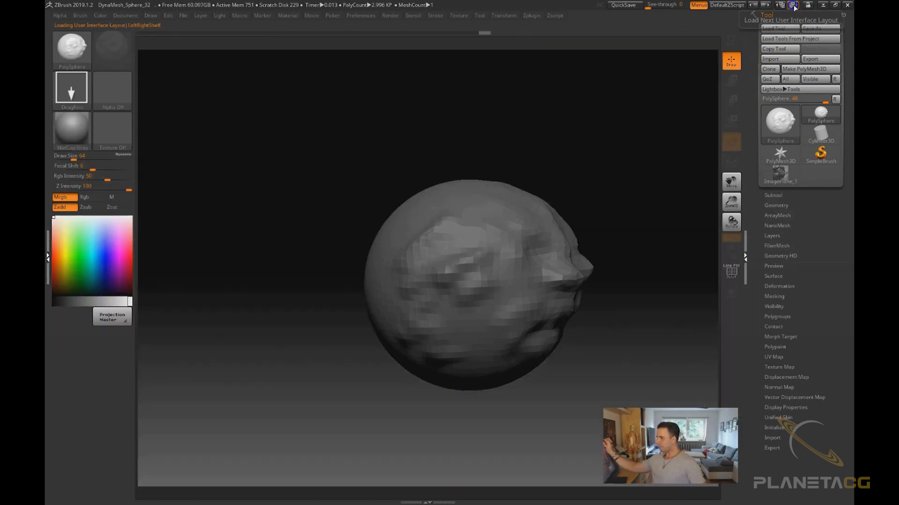
left_click(793, 6)
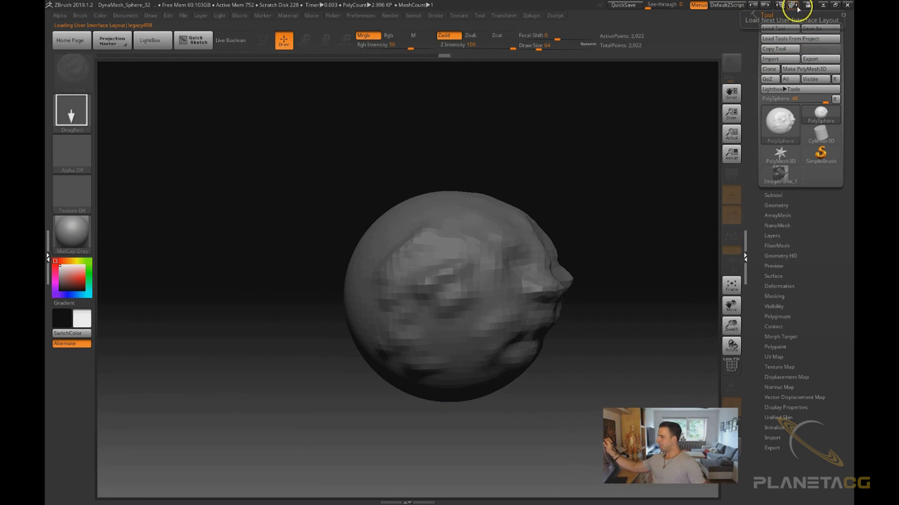
left_click(794, 6)
left_click(792, 6)
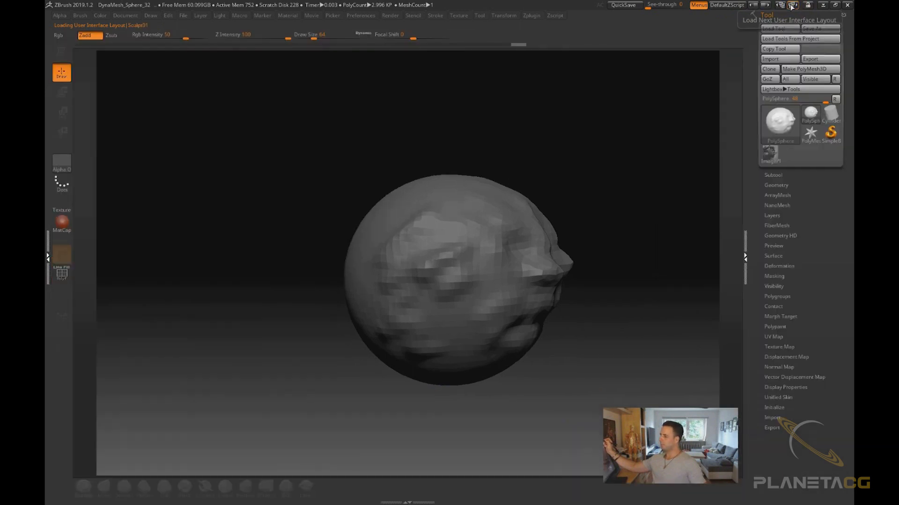
left_click(793, 6)
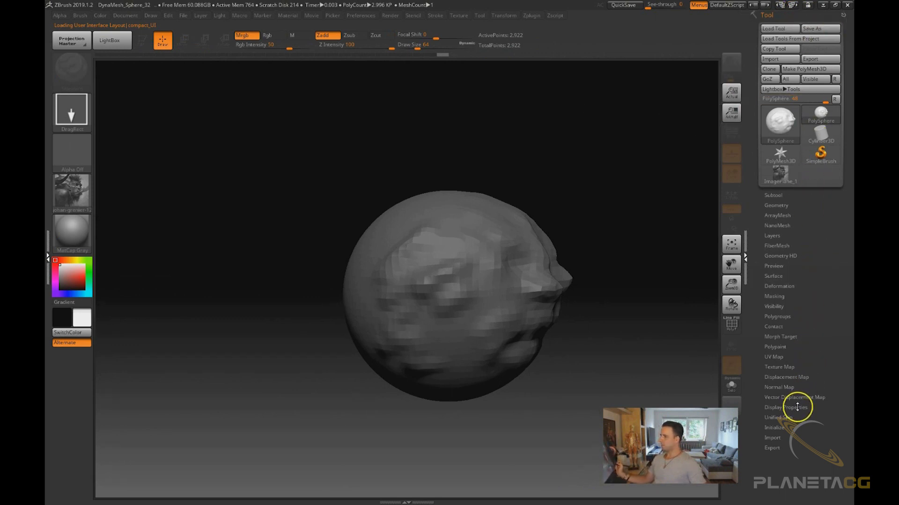
left_click(734, 7)
left_click(708, 92)
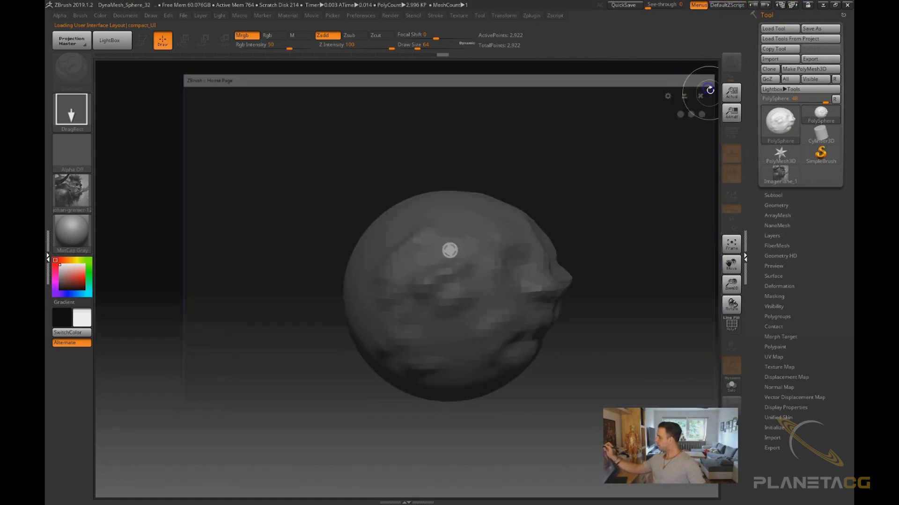
Switch the interface colors to Z3.1_Gray00 and reload the compact_UI layout
left_click(765, 6)
left_click(765, 6)
left_click(765, 6)
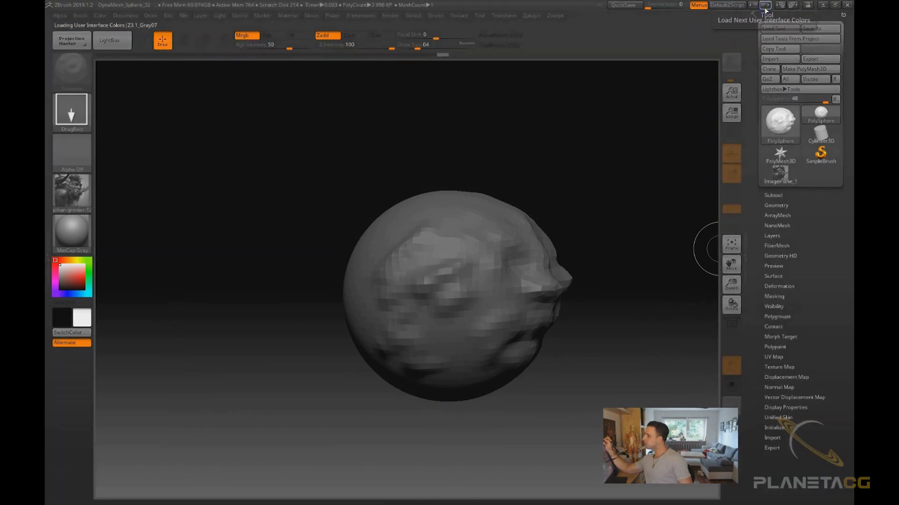
left_click(765, 6)
left_click(766, 5)
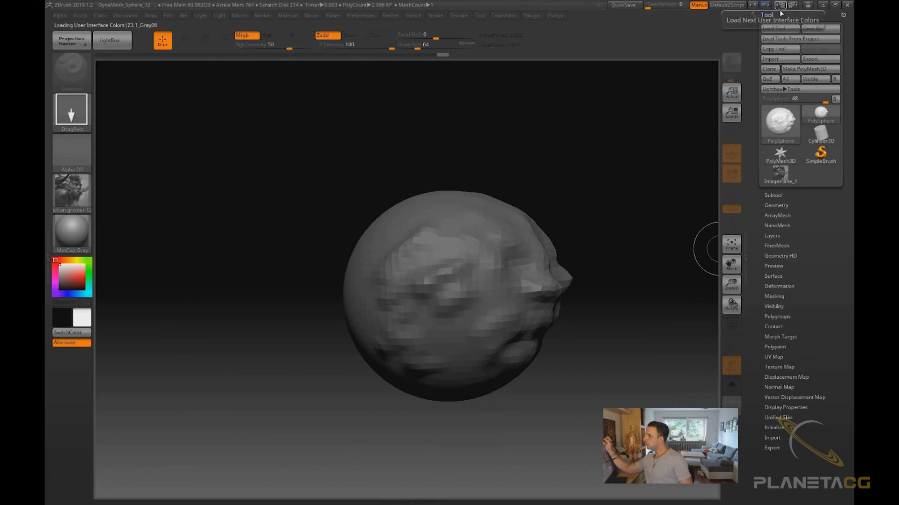
left_click(780, 6)
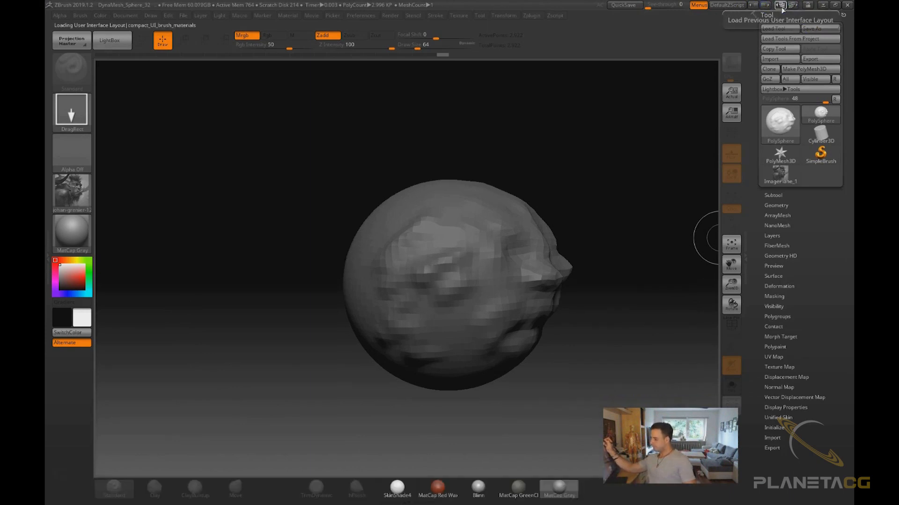
left_click(780, 5)
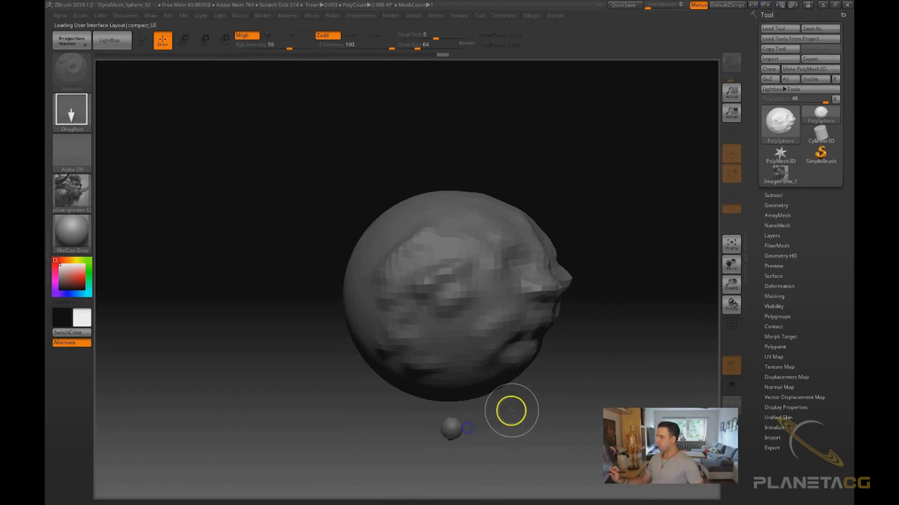
Clear the canvas to start a new document
key("ctrl+n")
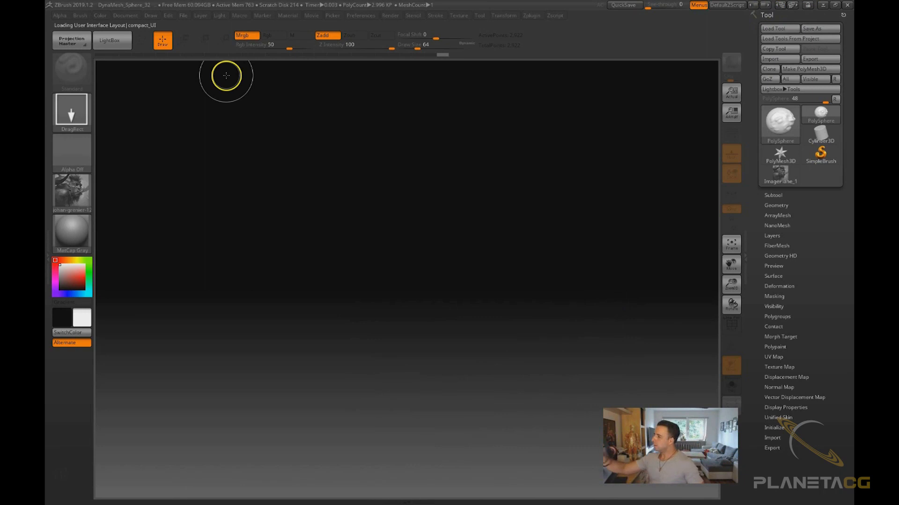
mouse_move(117, 17)
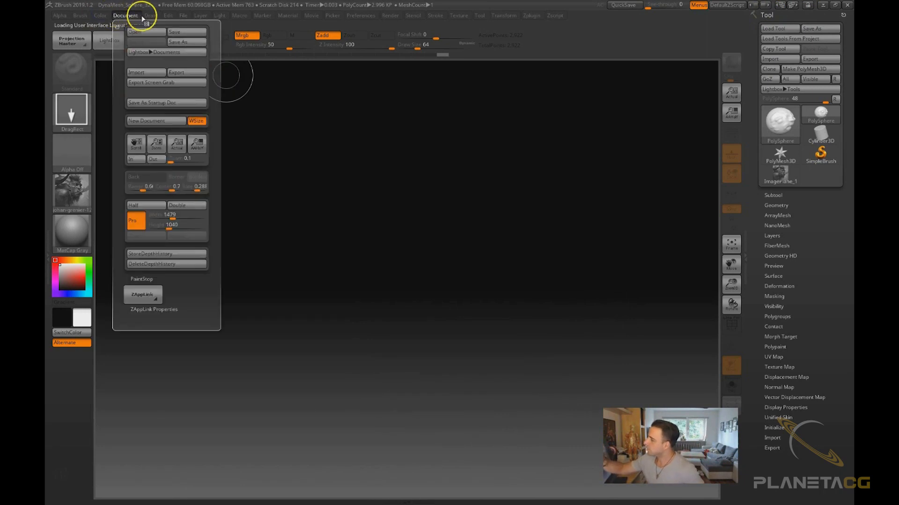
mouse_move(161, 15)
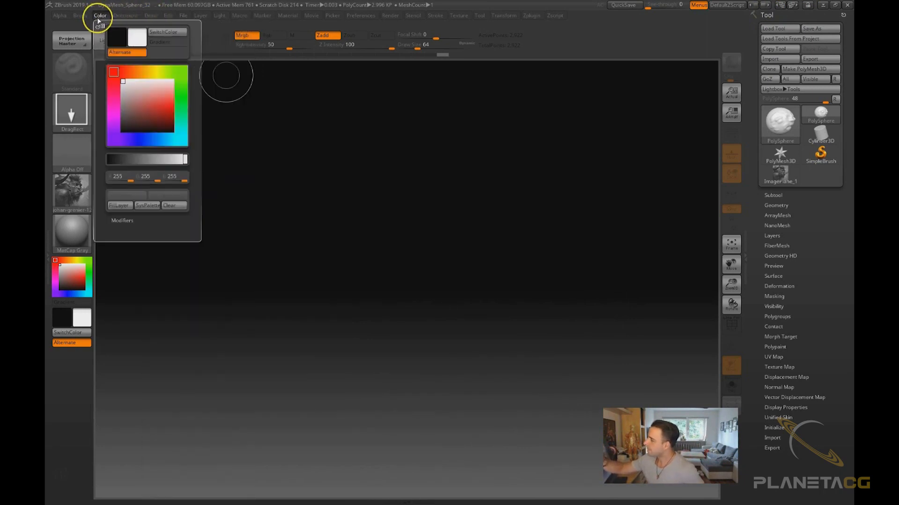
Open the DynaMesh_Sphere_32 project from the Lightbox without saving changes to the current project
left_click(113, 40)
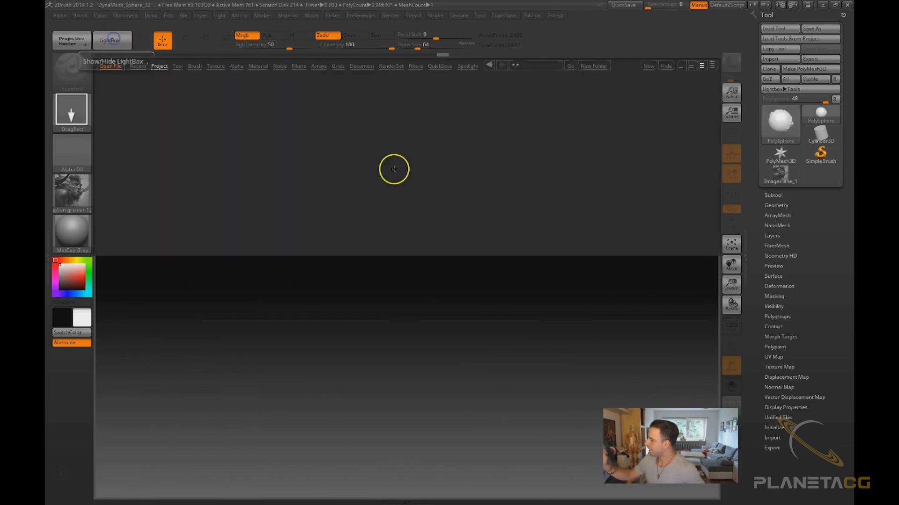
double_click(506, 95)
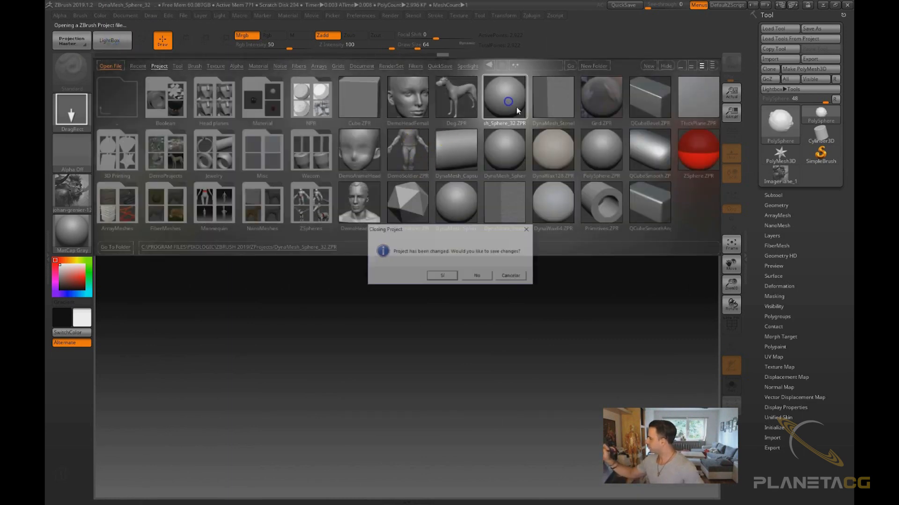
left_click(477, 276)
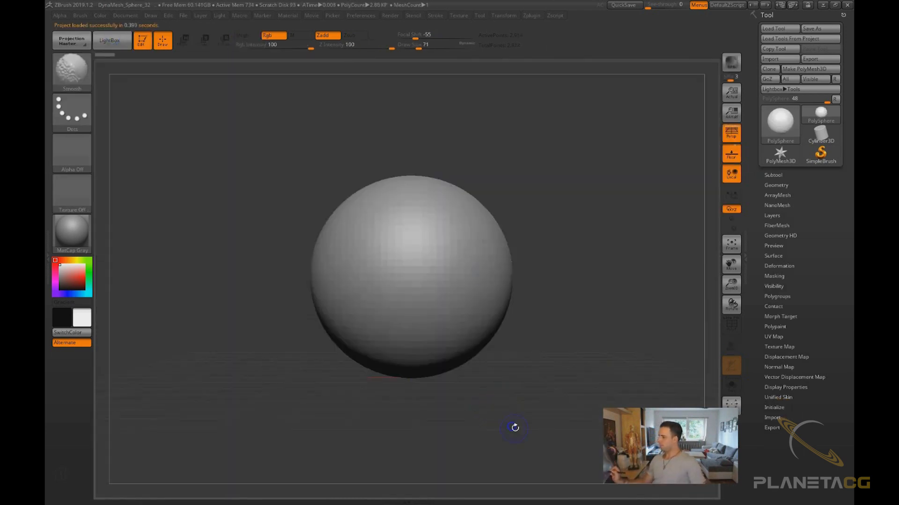
left_click_drag(533, 345, 526, 373)
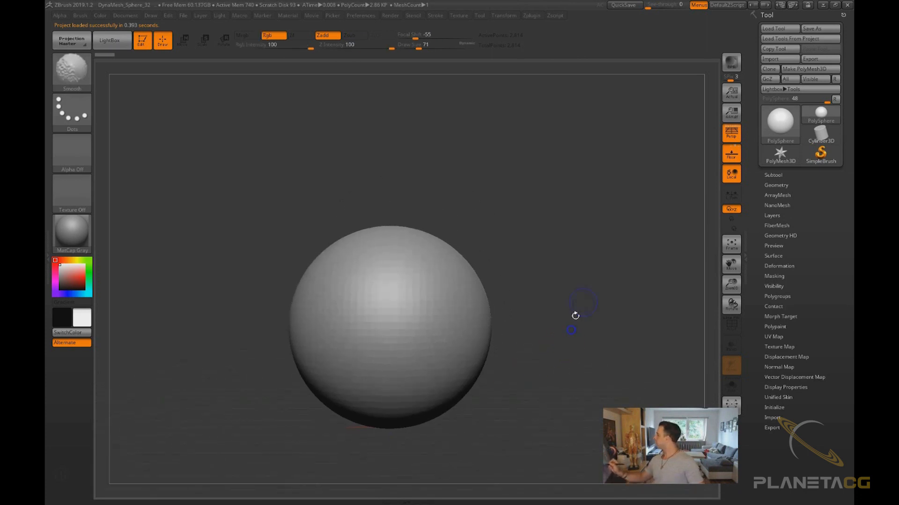
Cycle through further user interface color schemes until Z3.1_Gray25 is loaded
left_click(765, 6)
left_click(765, 5)
left_click(765, 5)
left_click(765, 6)
left_click(765, 5)
left_click(765, 6)
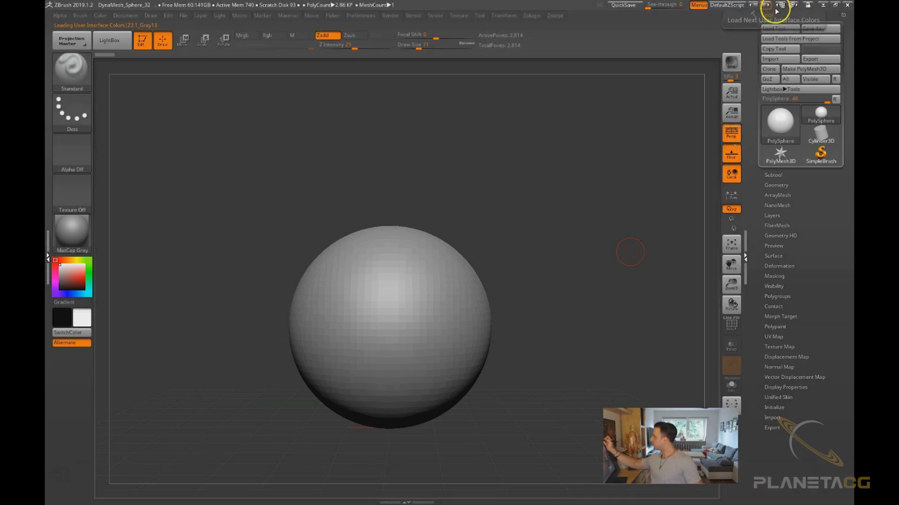
left_click(766, 6)
left_click(766, 6)
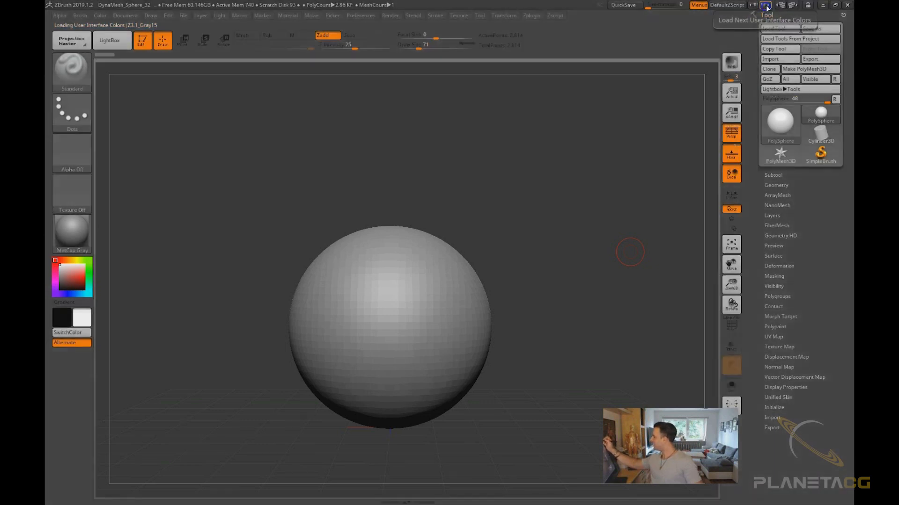
left_click(765, 6)
left_click(765, 6)
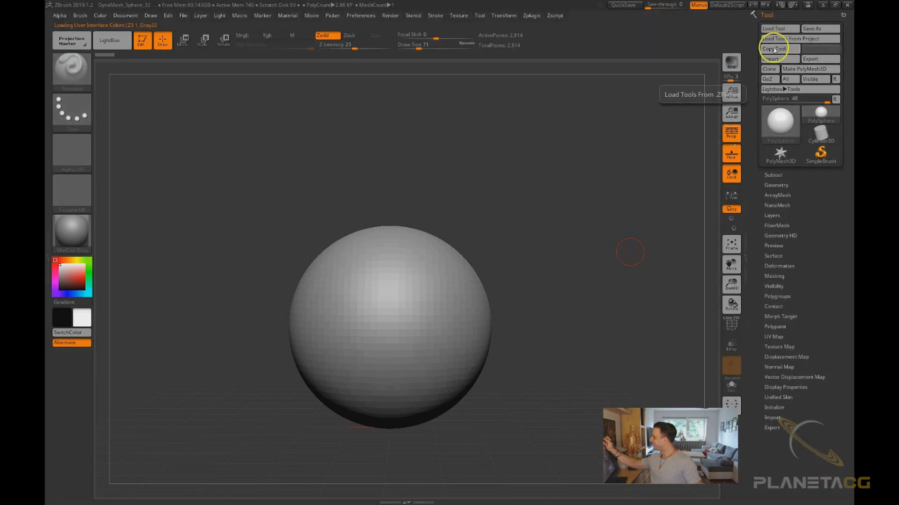
left_click(765, 5)
left_click(765, 5)
left_click(765, 6)
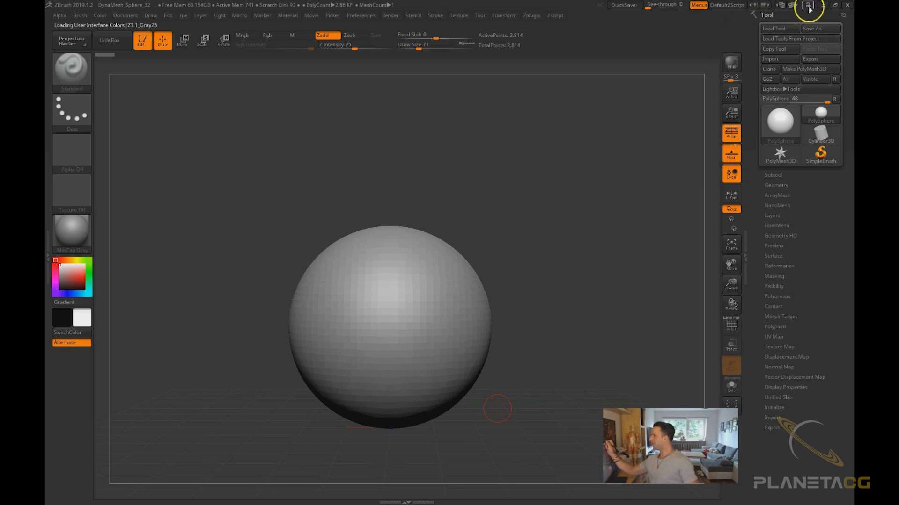
left_click(811, 28)
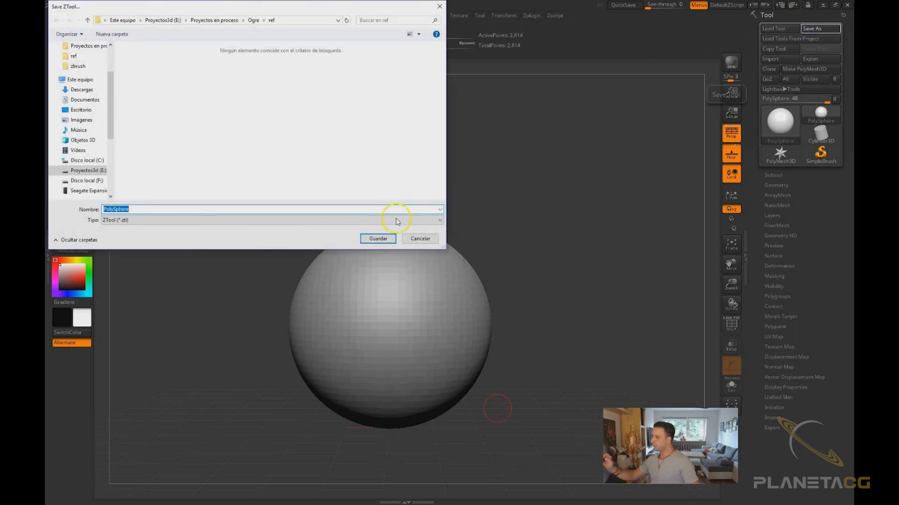
left_click(415, 240)
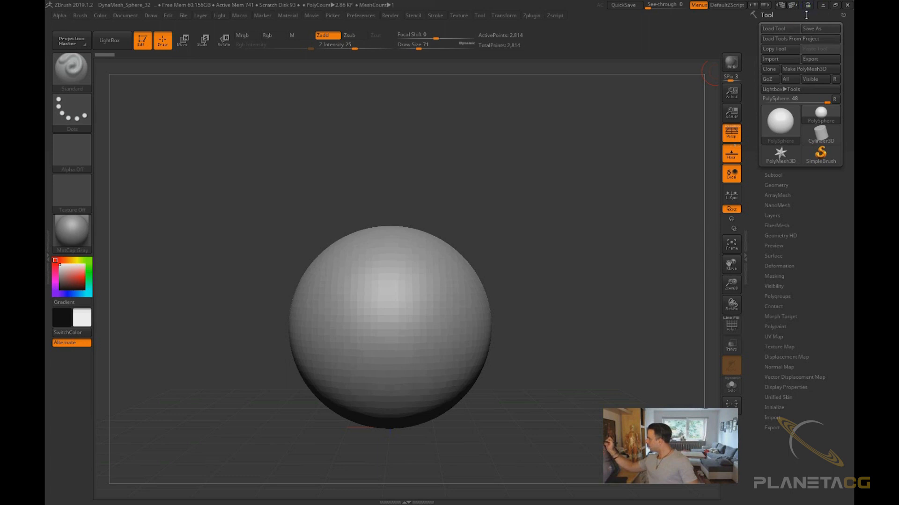
Close the tray and dock the Tool palette back into it from the Tool menu
left_click(842, 17)
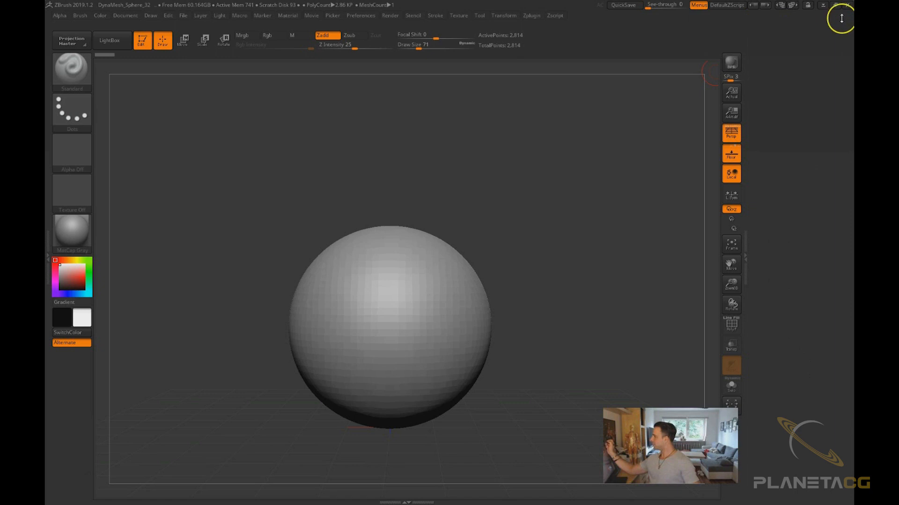
left_click(483, 16)
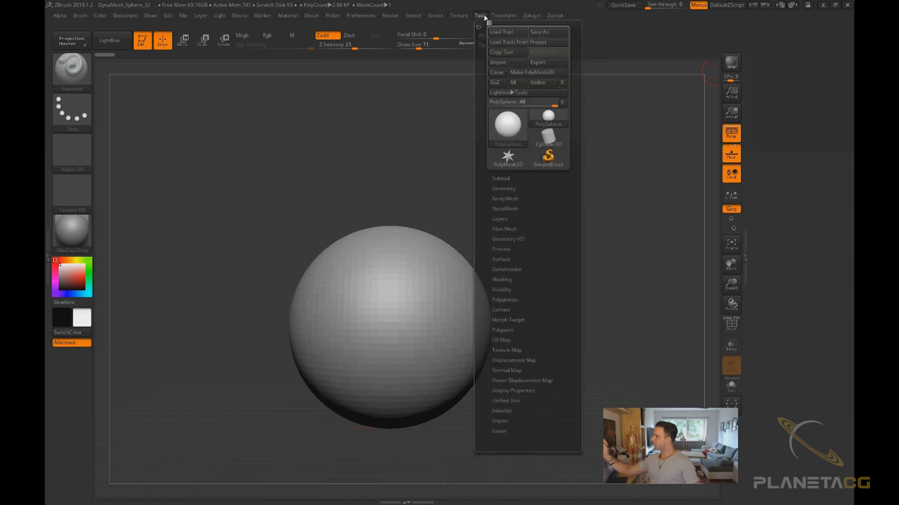
left_click(487, 19)
left_click(481, 18)
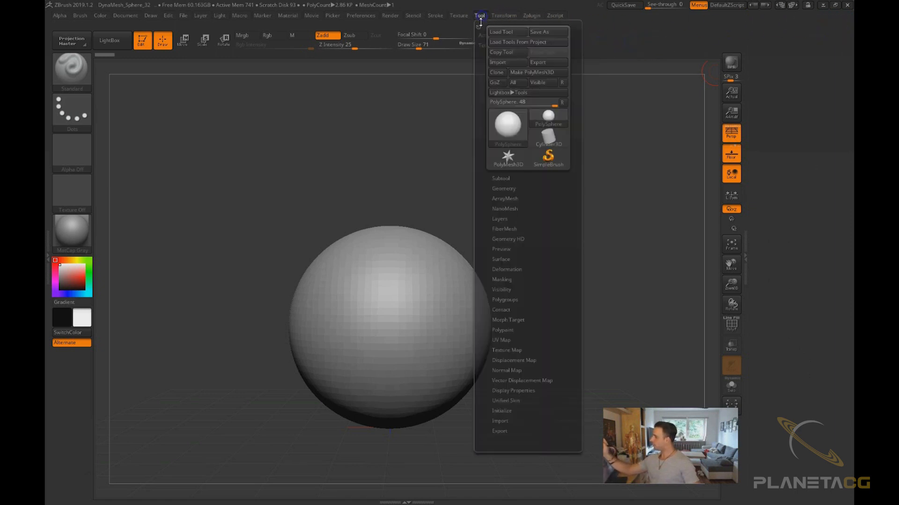
left_click_drag(481, 26, 778, 39)
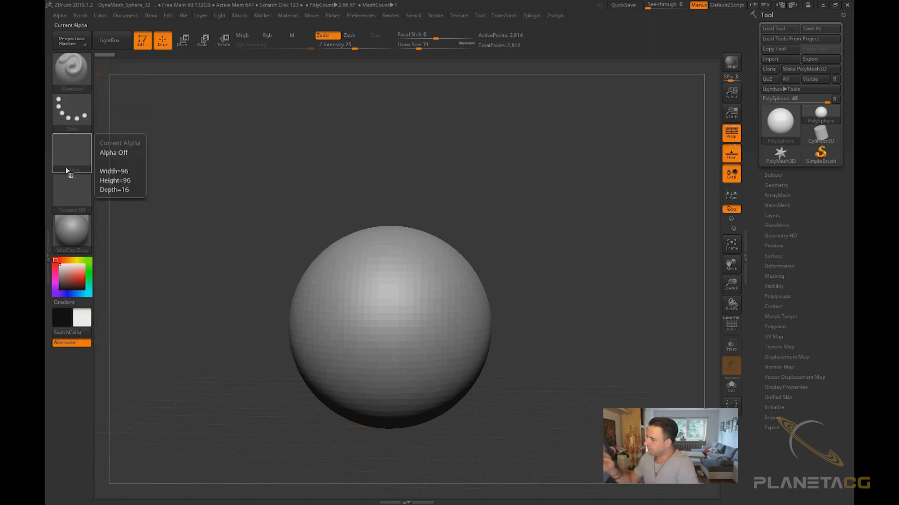
Set the Standard brush's draw size to 54
left_click(74, 68)
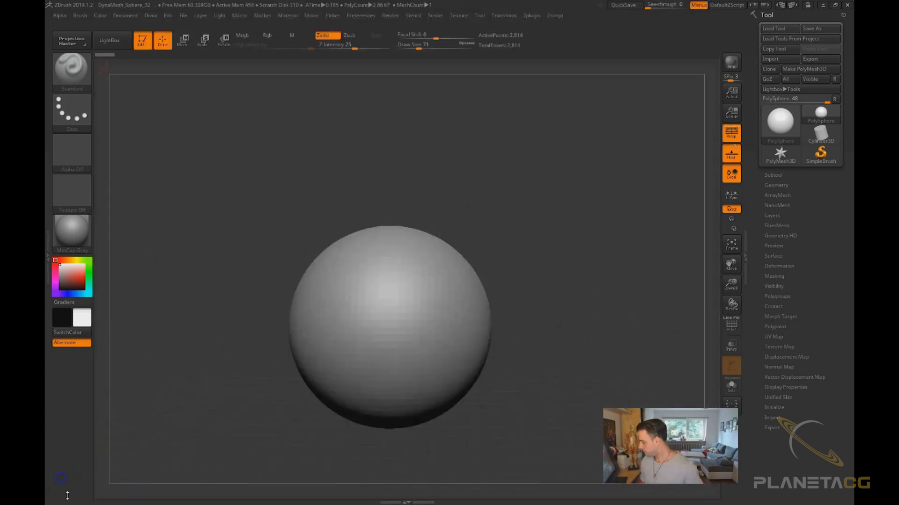
left_click(72, 66)
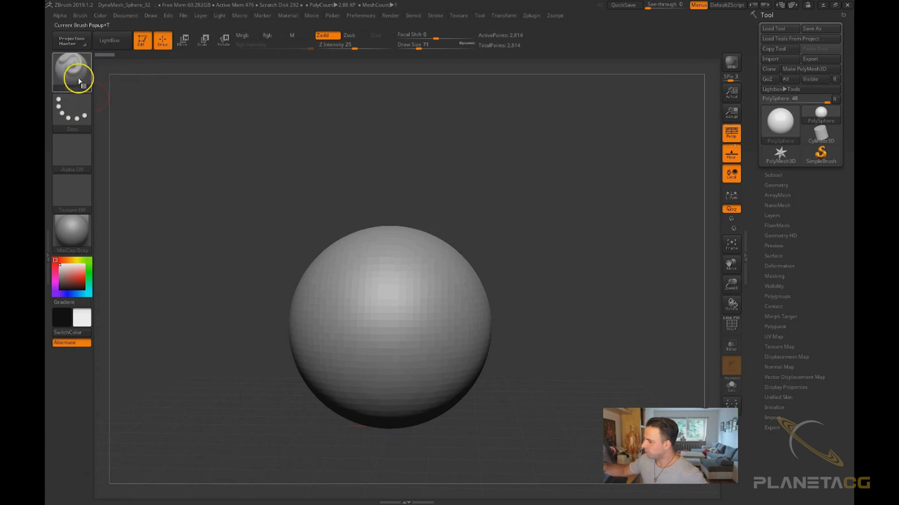
key("s")
left_click_drag(270, 224, 262, 231)
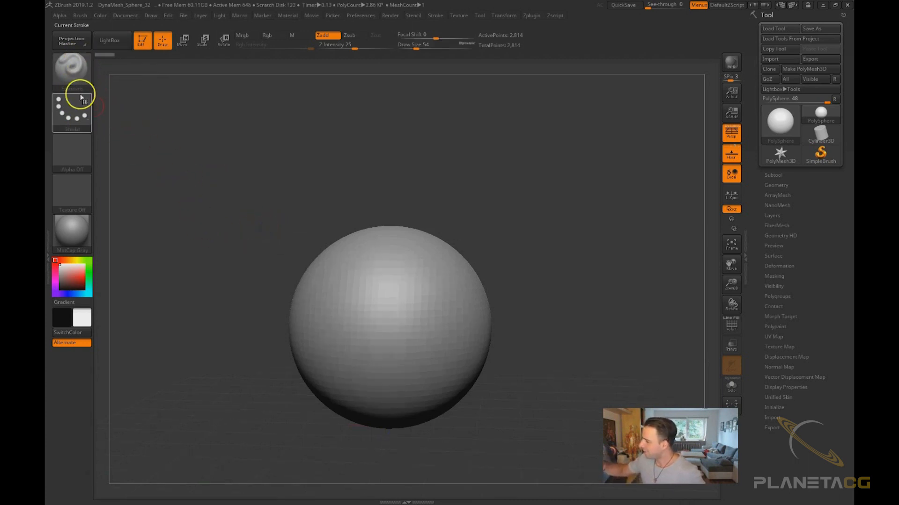
left_click(80, 99)
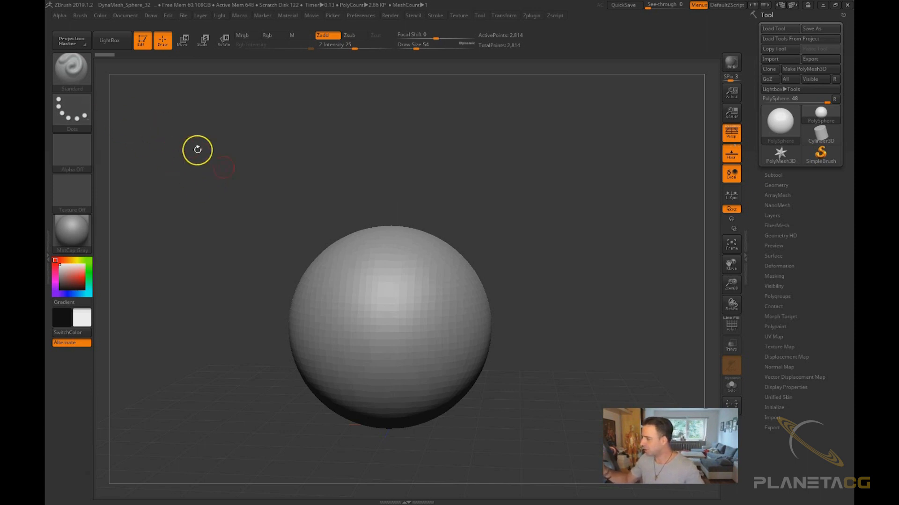
left_click(77, 108)
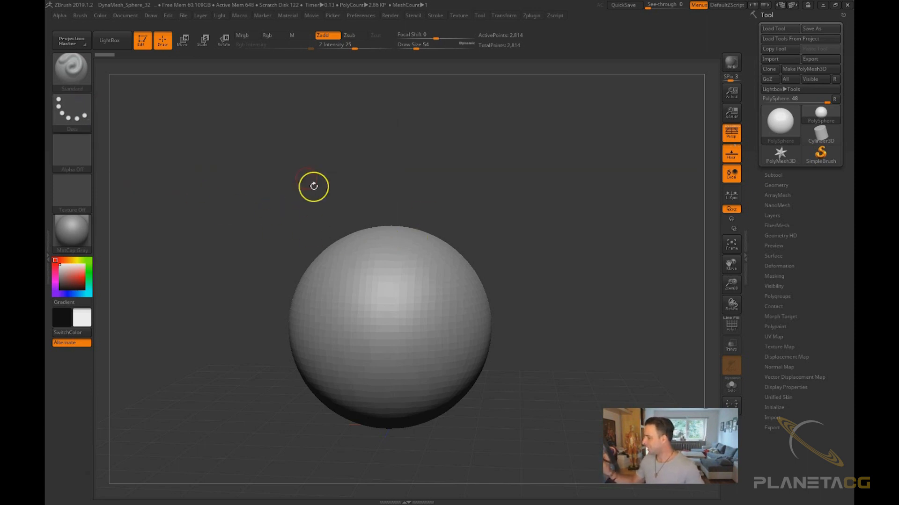
mouse_move(470, 349)
right_mouse_down("alt")
mouse_move(429, 305)
mouse_move(485, 347)
mouse_move(569, 314)
mouse_move(552, 352)
mouse_move(507, 352)
right_mouse_up("alt")
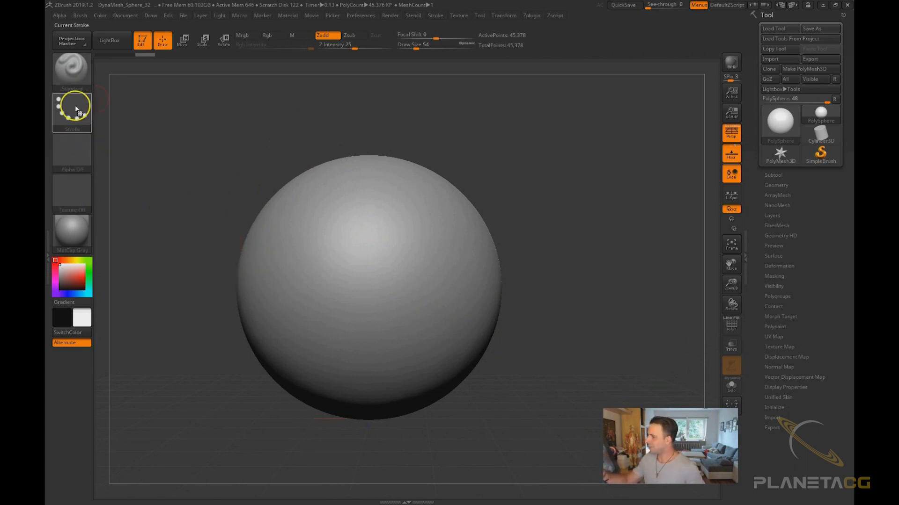
Sculpt several test strokes on the sphere and undo them
left_click_drag(415, 251, 380, 281)
key("ctrl+z")
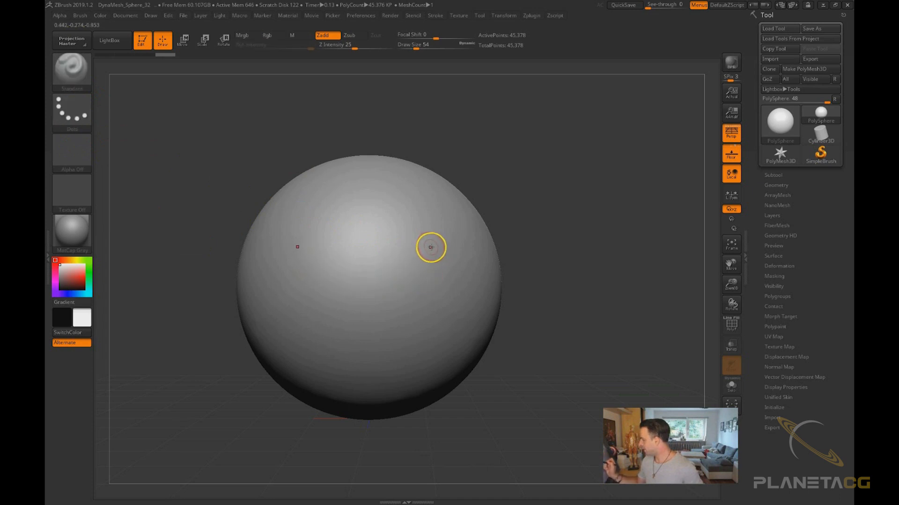
left_click_drag(438, 244, 305, 336)
left_click_drag(430, 210, 291, 307)
left_click_drag(389, 189, 290, 270)
key("ctrl+z")
key("ctrl+z")
key("ctrl+z")
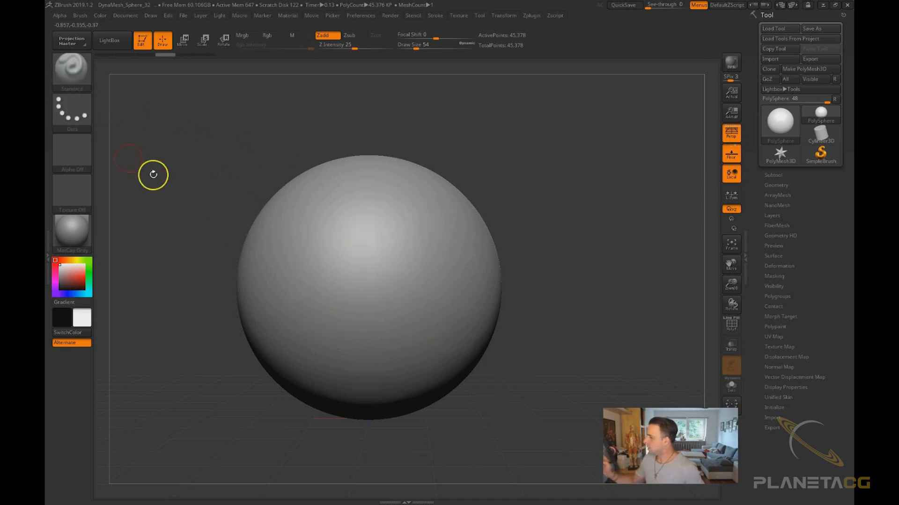
Switch the stroke type to DragRect and test-drag it on the sphere, undoing the stroke
left_click(72, 110)
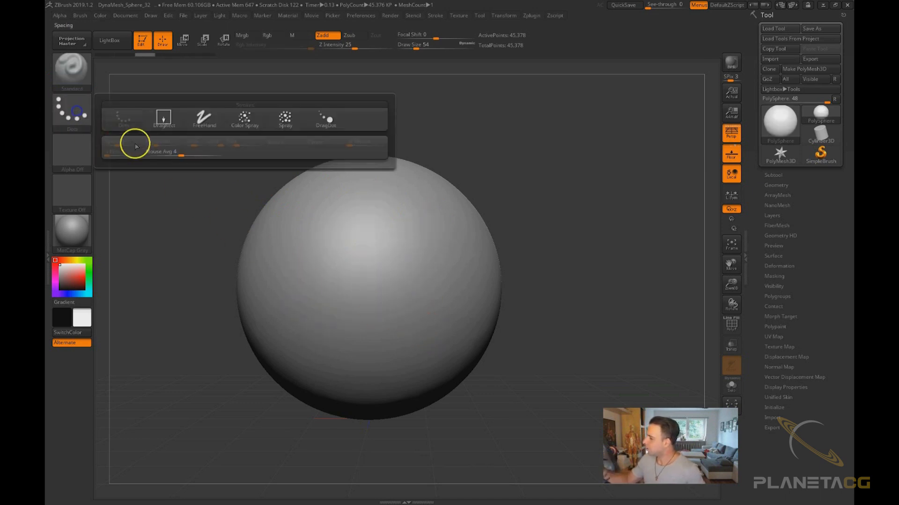
left_click(173, 119)
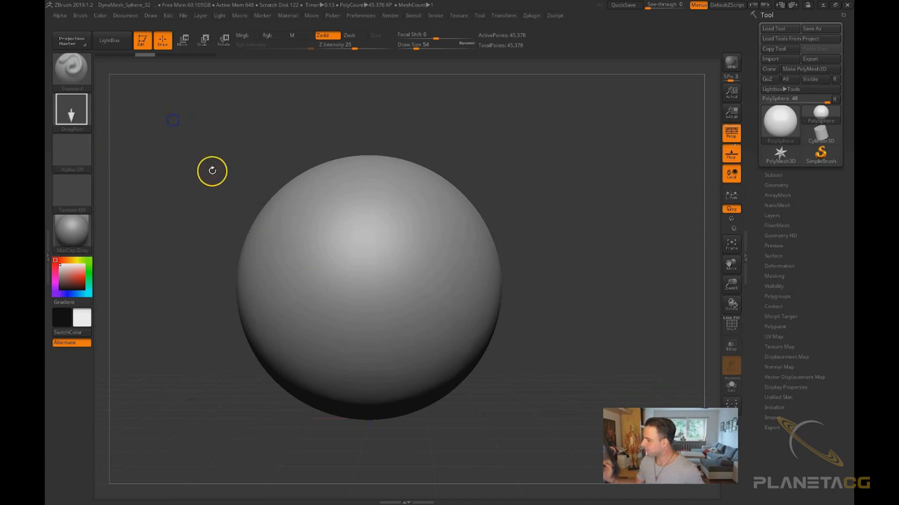
left_click_drag(375, 275, 393, 312)
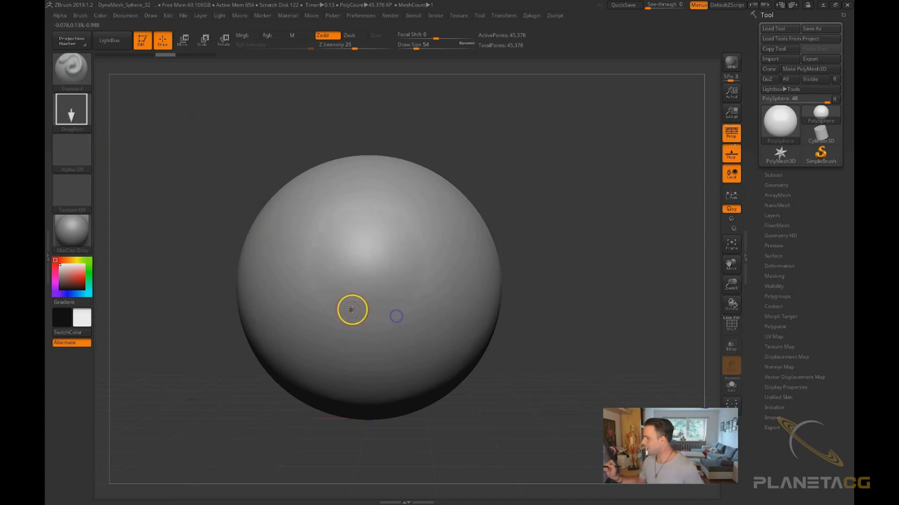
key("ctrl+z")
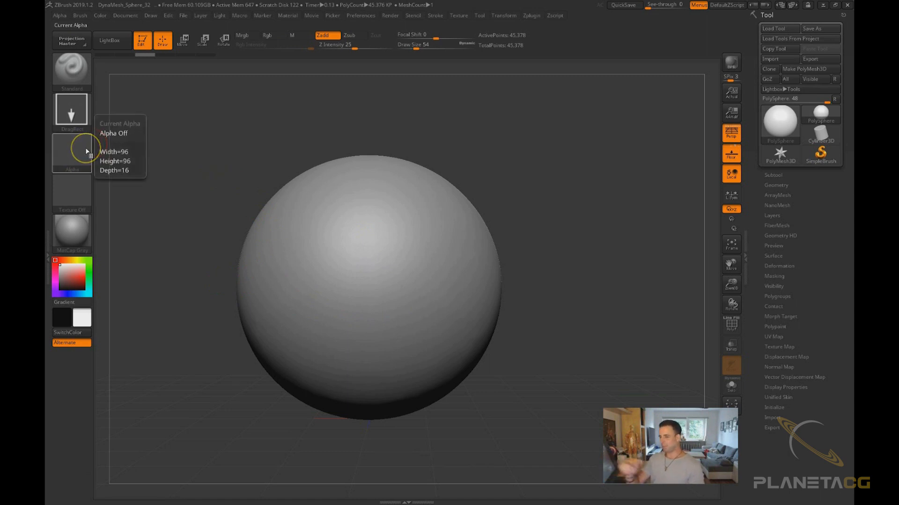
Select the star-shaped Alpha 10 as the brush alpha
left_click(88, 164)
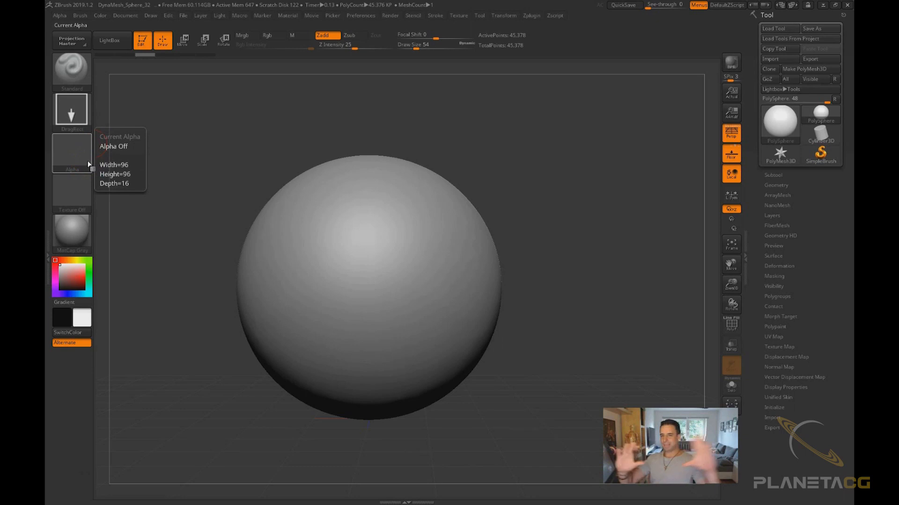
left_click(72, 105)
left_click(91, 164)
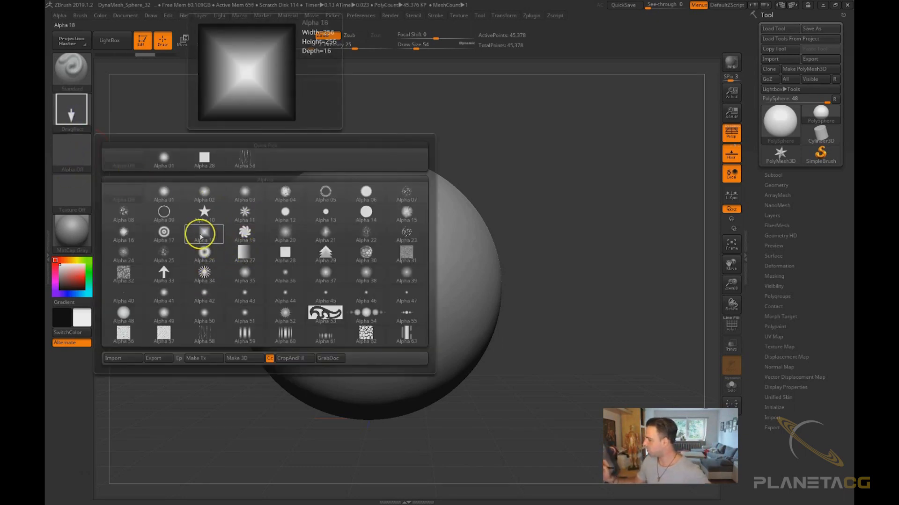
left_click(212, 212)
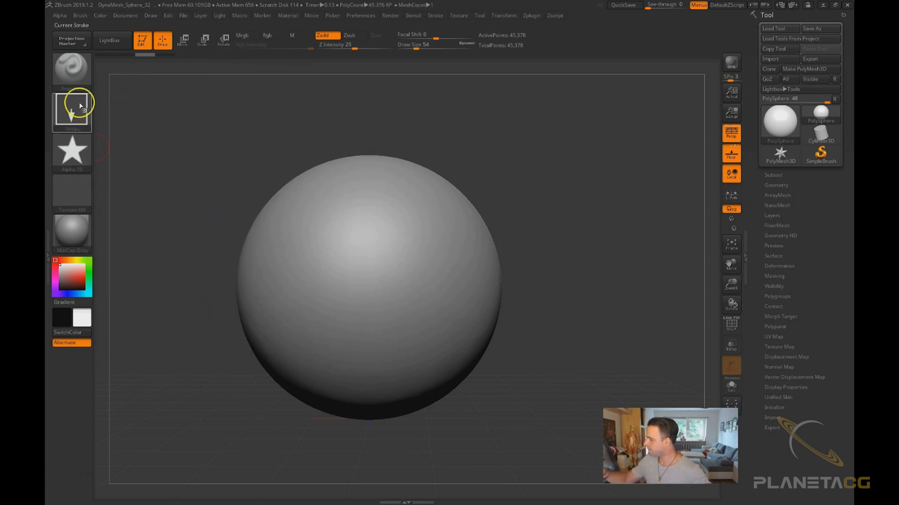
Drag a star imprint onto the sphere with the DragRect stroke and undo it
left_click_drag(377, 275, 427, 342)
left_click_drag(504, 402, 496, 407)
key("ctrl")
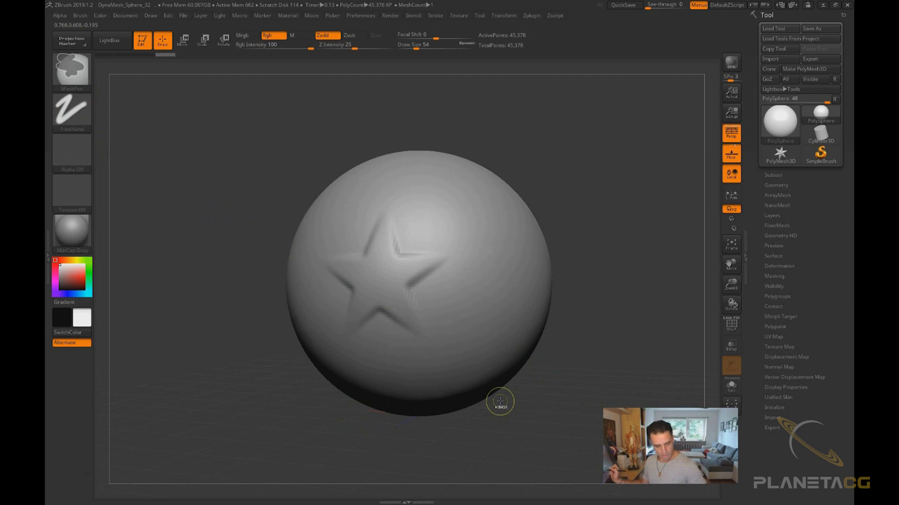
key("ctrl+z")
key("ctrl")
Divide the sphere once, then stamp another star imprint on it and undo the stamp
key("ctrl+d")
left_click_drag(408, 271, 465, 334)
left_click_drag(558, 310, 580, 297)
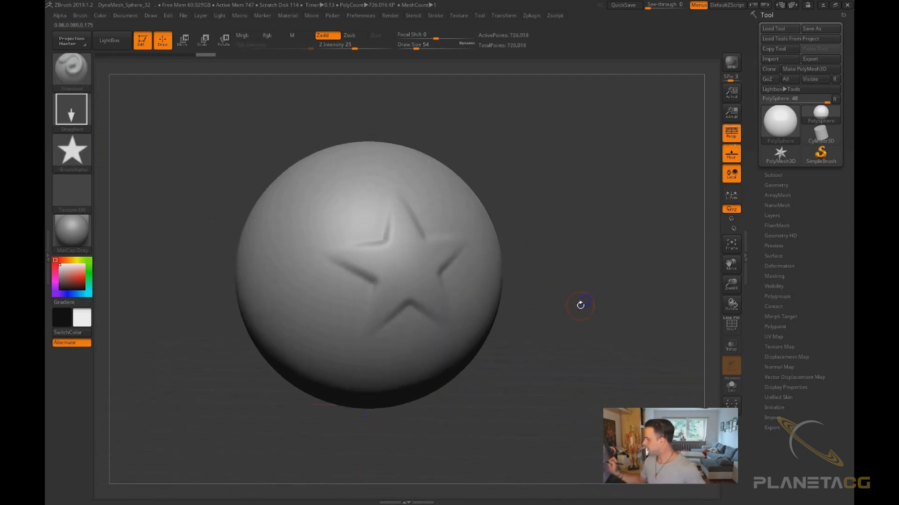
key("ctrl+z")
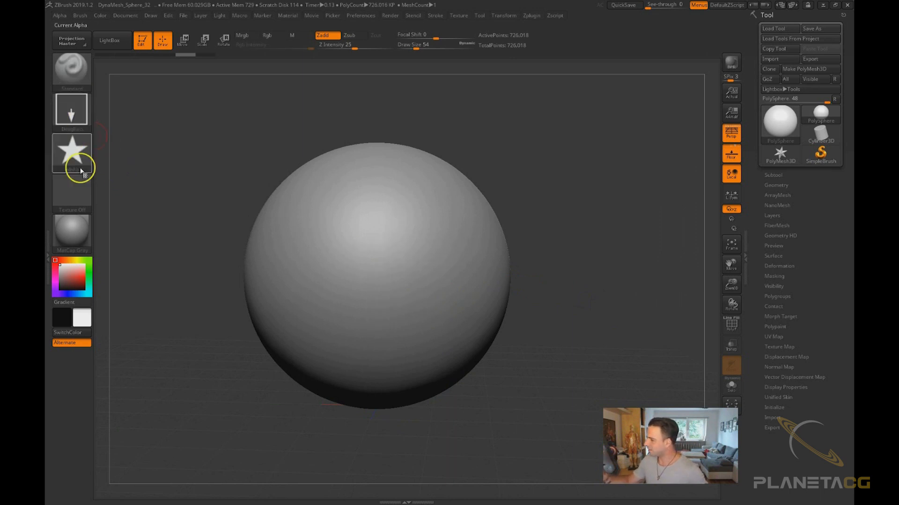
Turn the brush alpha off and switch the stroke type back to FreeHand
left_click(77, 159)
left_click(124, 164)
left_click(72, 110)
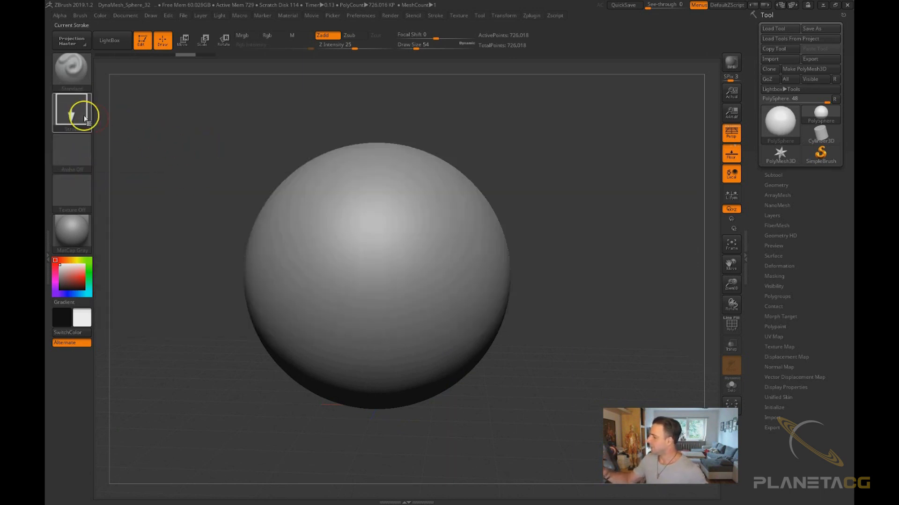
left_click(79, 111)
left_click(212, 118)
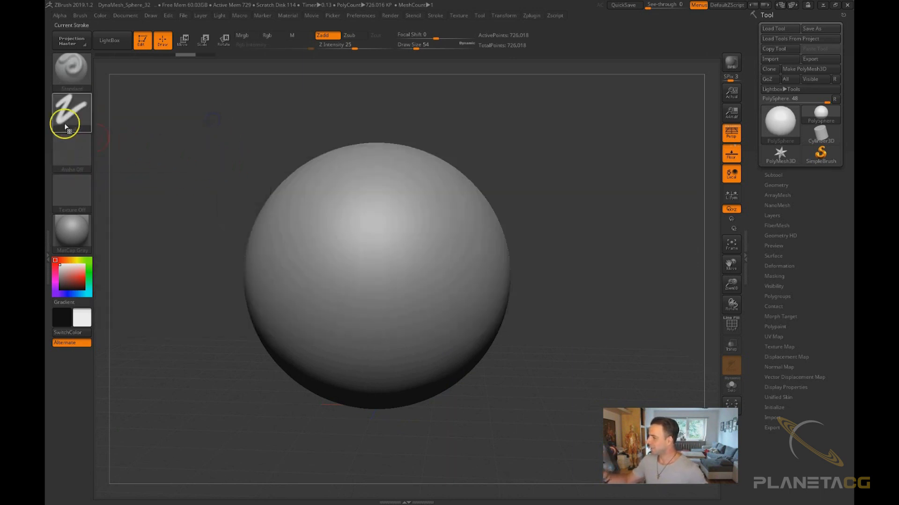
Set the draw size to 18, paint a FreeHand stroke across the sphere and undo it
key("s")
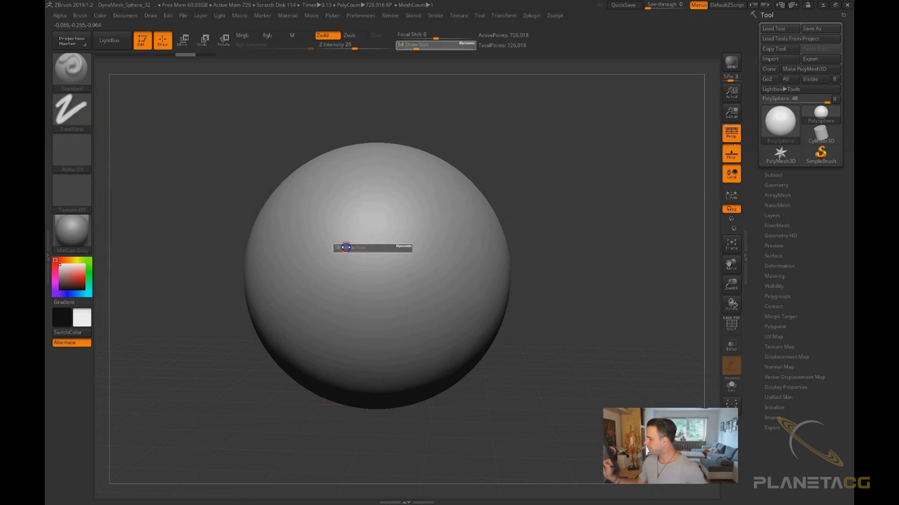
left_click_drag(346, 247, 346, 247)
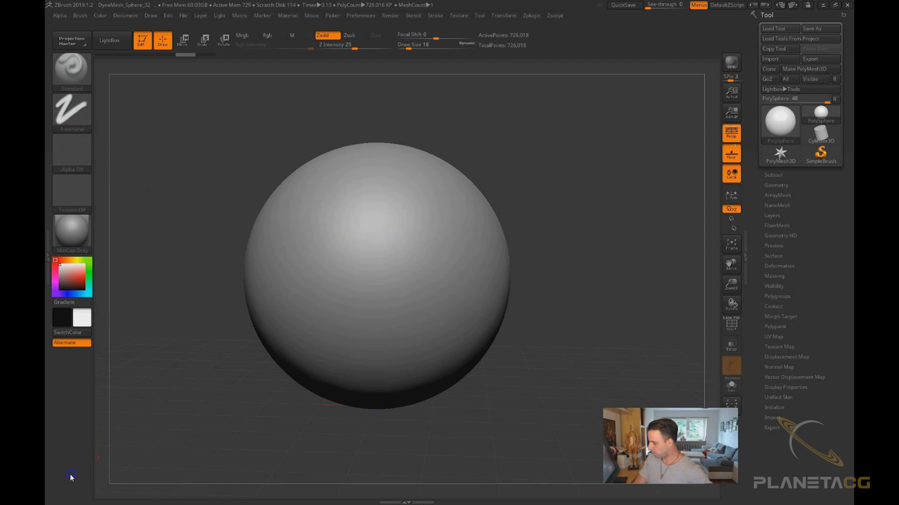
left_click_drag(497, 183, 500, 190)
left_click_drag(394, 223, 325, 283)
key("ctrl+z")
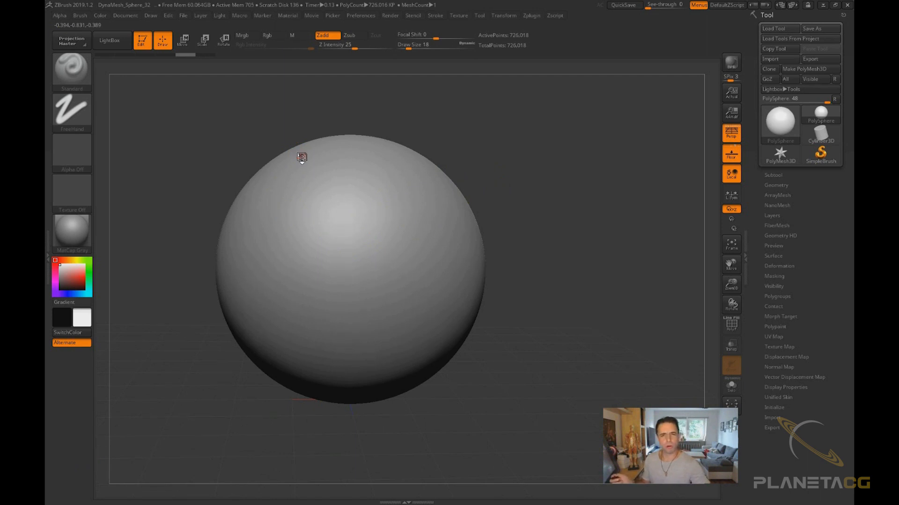
Set the draw size to 37, paint two FreeHand strokes on the sphere and undo both
key("s")
left_click_drag(346, 237, 350, 237)
left_click_drag(404, 209, 351, 251)
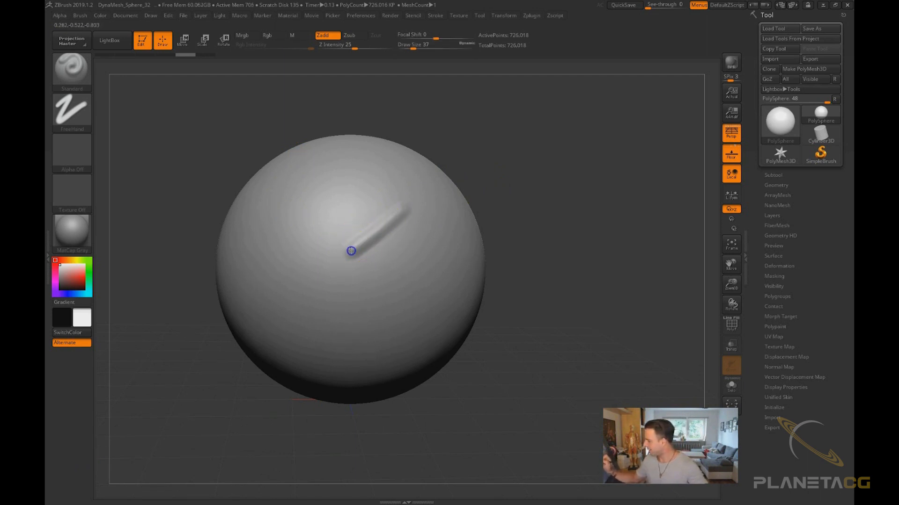
mouse_move(370, 182)
left_mouse_down()
mouse_move(297, 298)
mouse_move(321, 361)
mouse_move(397, 257)
mouse_move(442, 291)
left_mouse_up()
key("ctrl+z")
key("ctrl+z")
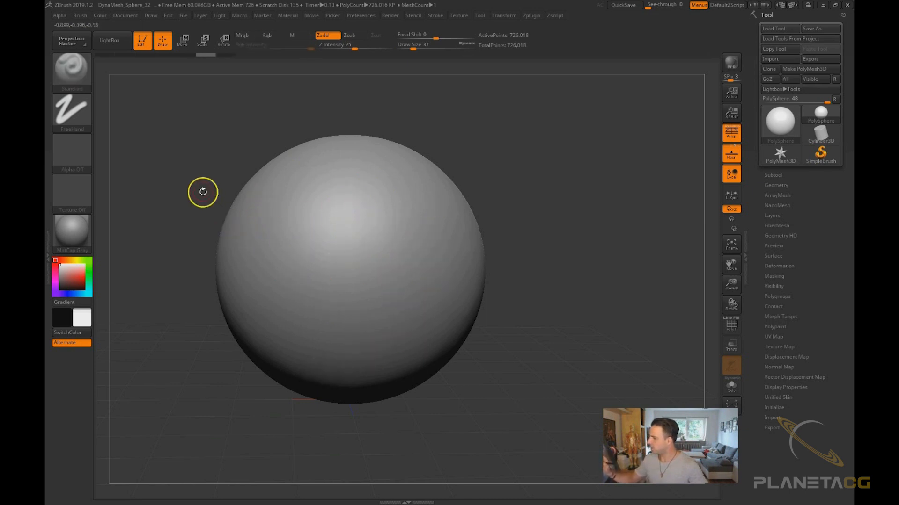
Switch the stroke type to Dots, paint a diagonal stroke on the sphere and undo it
left_click(78, 107)
left_click(155, 114)
left_click_drag(399, 211, 308, 295)
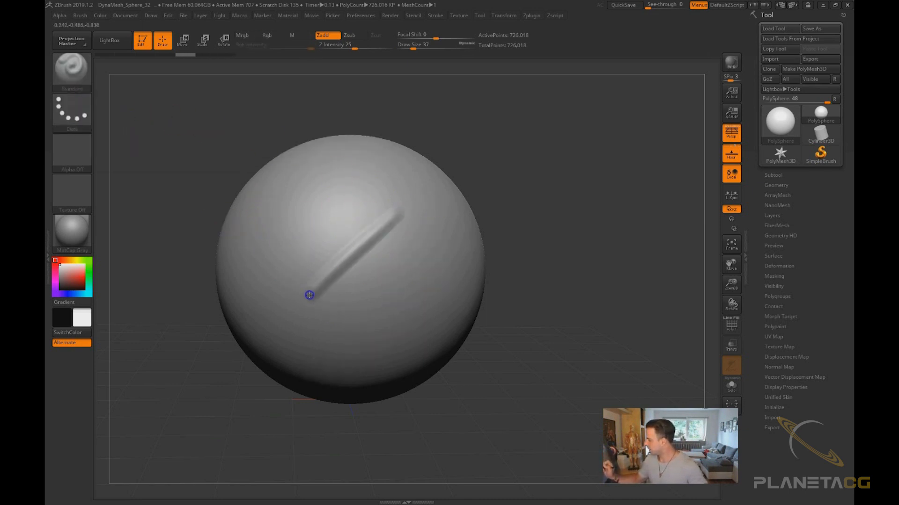
key("ctrl+z")
Switch the stroke type to FreeHand, paint a short stroke on the sphere and undo it
left_click(71, 112)
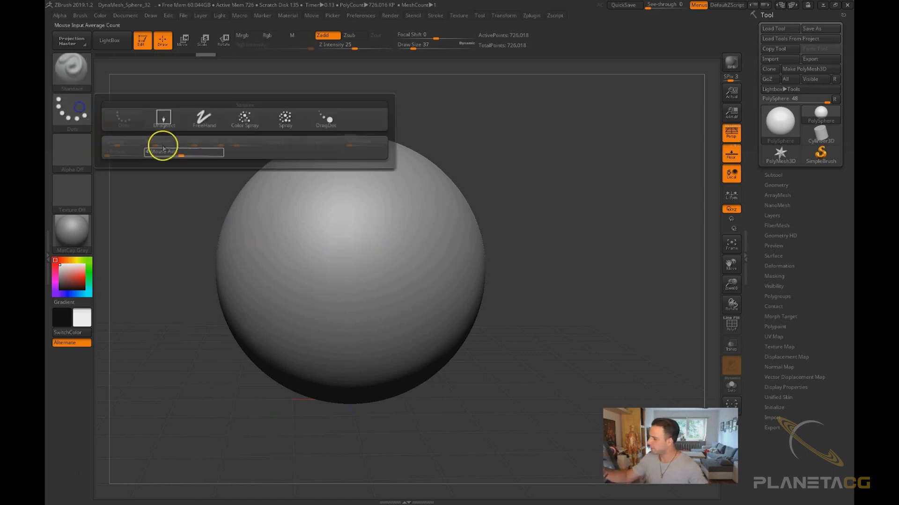
left_click(201, 116)
mouse_move(387, 224)
left_mouse_down()
mouse_move(327, 269)
mouse_move(410, 213)
left_mouse_up()
key("ctrl+z")
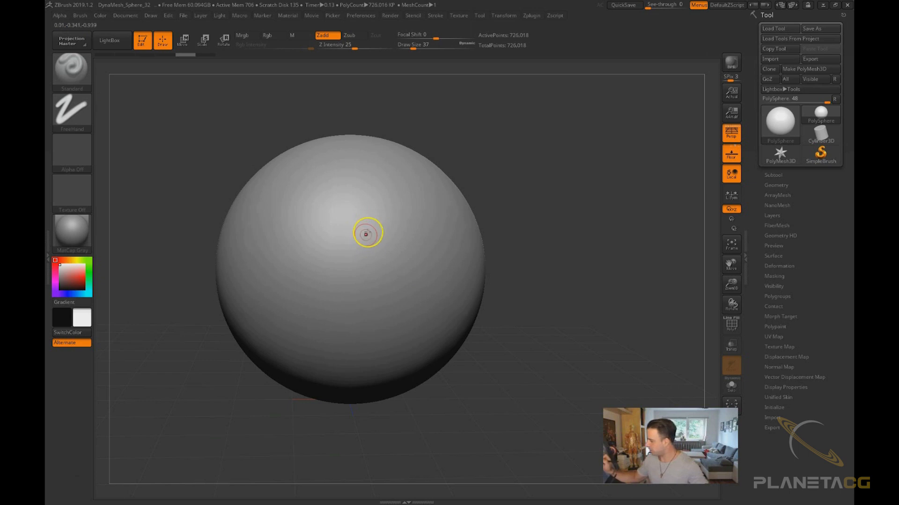
left_click(88, 109)
left_click(214, 191)
left_click(73, 113)
left_click(212, 130)
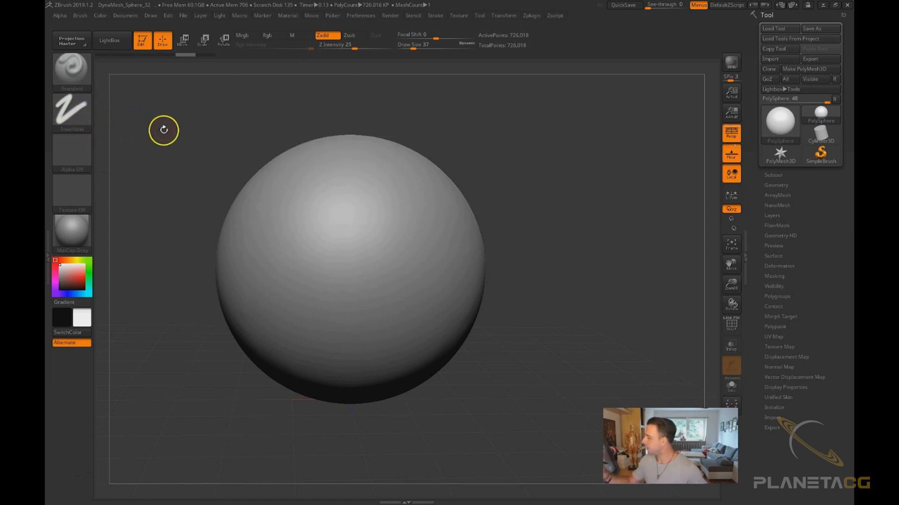
Switch the stroke to Color Spray, set the draw size to 74, spray over the sphere and undo it
left_click(73, 113)
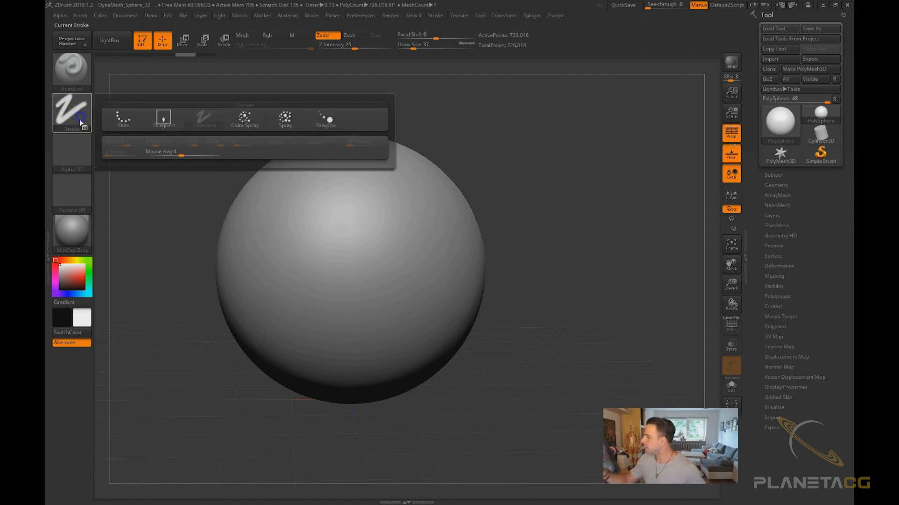
left_click(252, 127)
key("s")
left_click(340, 246)
mouse_move(407, 234)
left_mouse_down()
mouse_move(339, 287)
mouse_move(345, 341)
mouse_move(320, 217)
mouse_move(377, 307)
mouse_move(443, 233)
mouse_move(367, 243)
mouse_move(362, 179)
left_mouse_up()
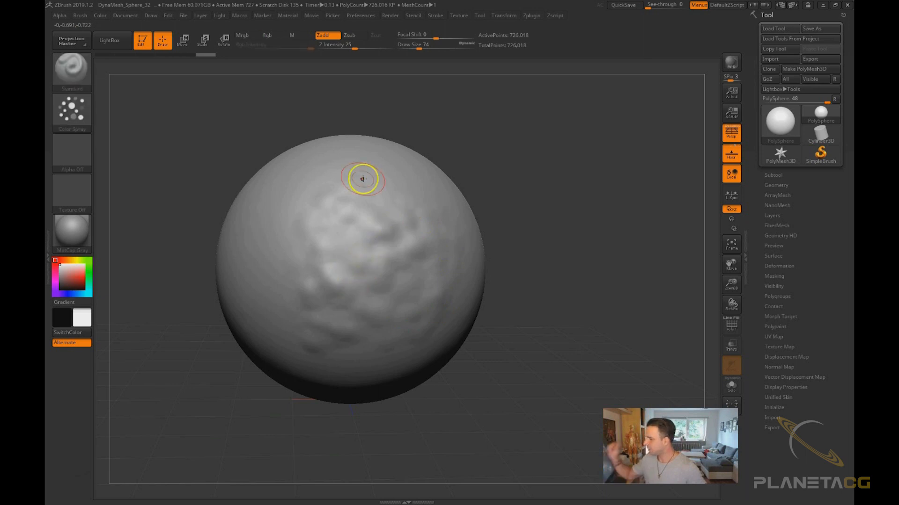
key("ctrl+z")
Select Alpha 58 as the brush alpha and spray a stroke down the sphere
left_click(72, 153)
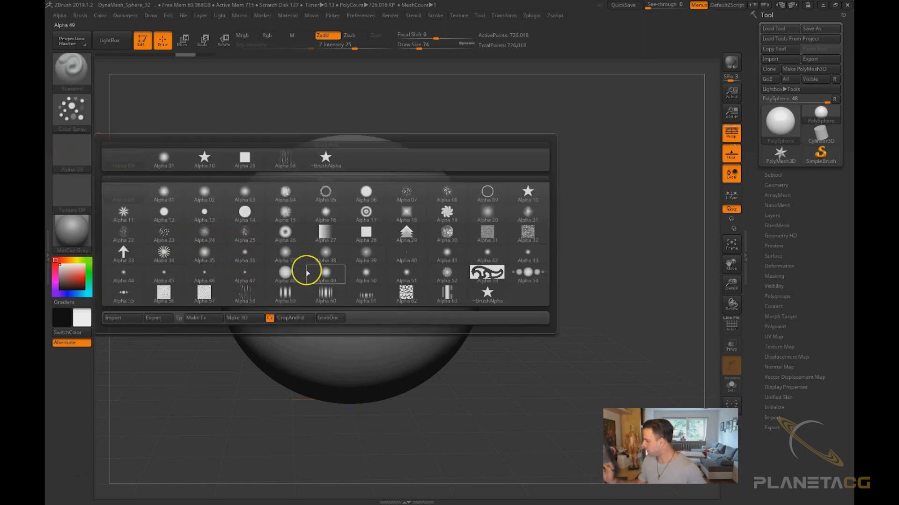
left_click(286, 293)
mouse_move(374, 184)
left_mouse_down()
mouse_move(319, 277)
mouse_move(403, 292)
mouse_move(381, 341)
mouse_move(305, 190)
mouse_move(327, 295)
mouse_move(261, 304)
mouse_move(283, 327)
left_mouse_up()
Switch the stroke type to Spray, spray a stroke over the sphere and undo it
left_click(89, 115)
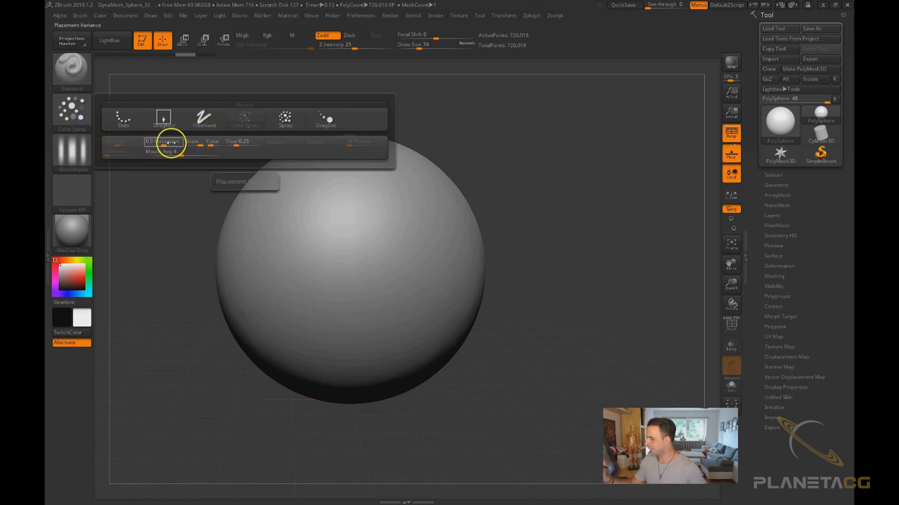
left_click(72, 113)
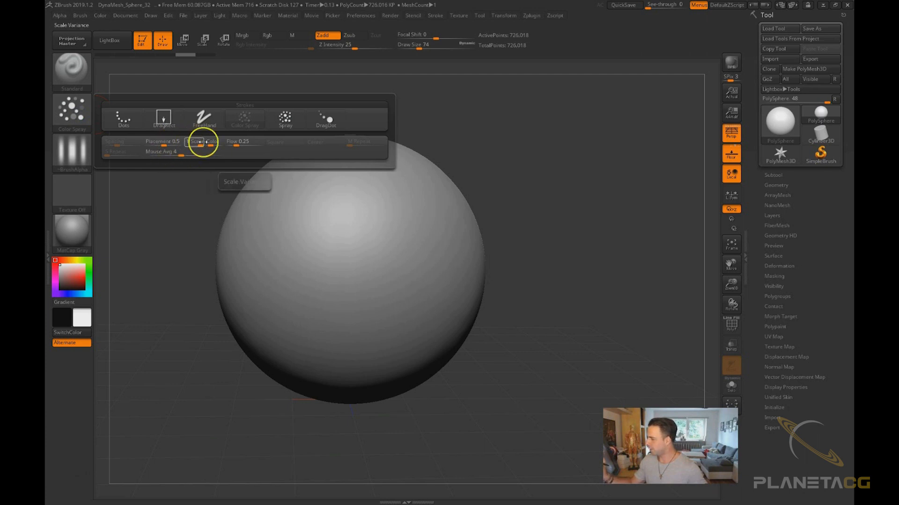
left_click(72, 112)
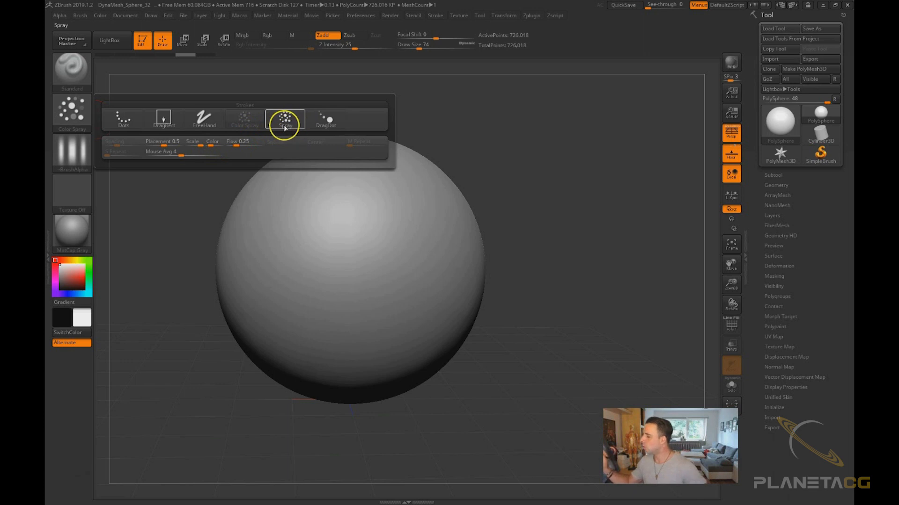
mouse_move(284, 127)
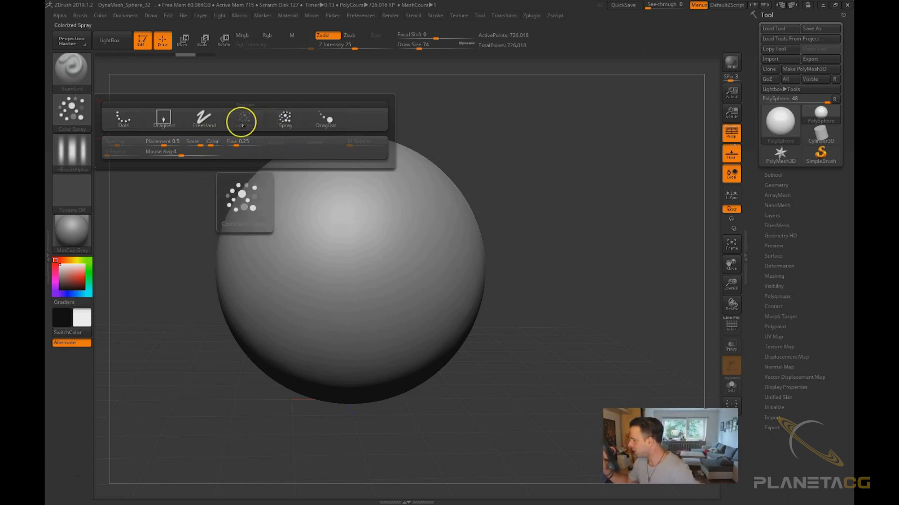
left_click(287, 120)
mouse_move(382, 224)
left_mouse_down()
mouse_move(347, 208)
mouse_move(410, 346)
left_mouse_up()
key("ctrl+z")
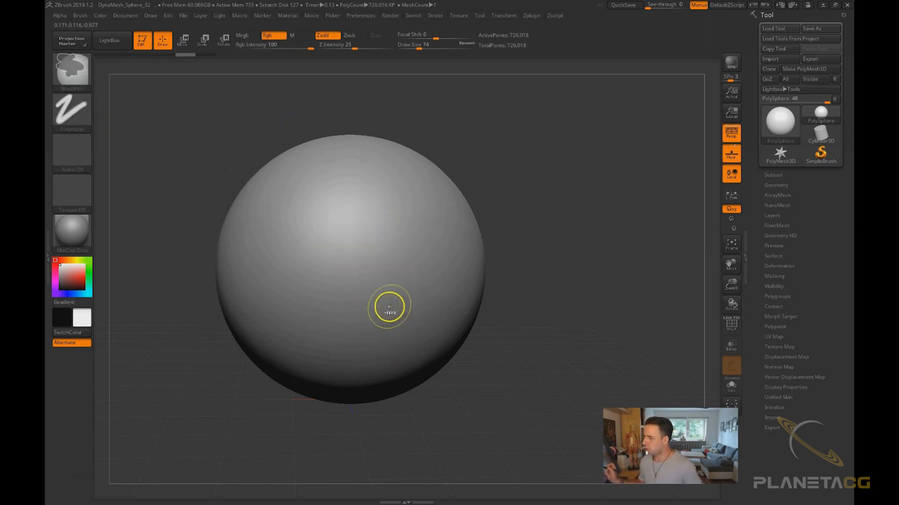
Switch the stroke type to DragDot and drag five imprints at different spots on the sphere
left_click(72, 109)
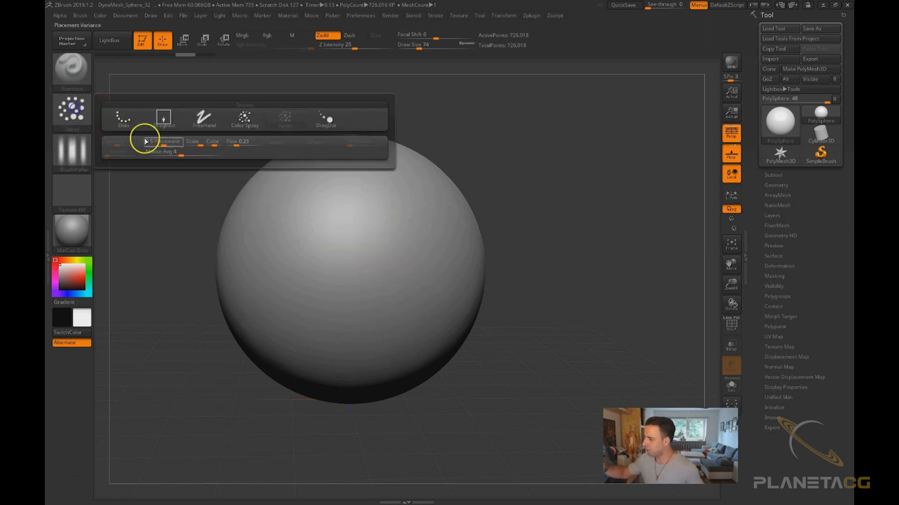
left_click(72, 109)
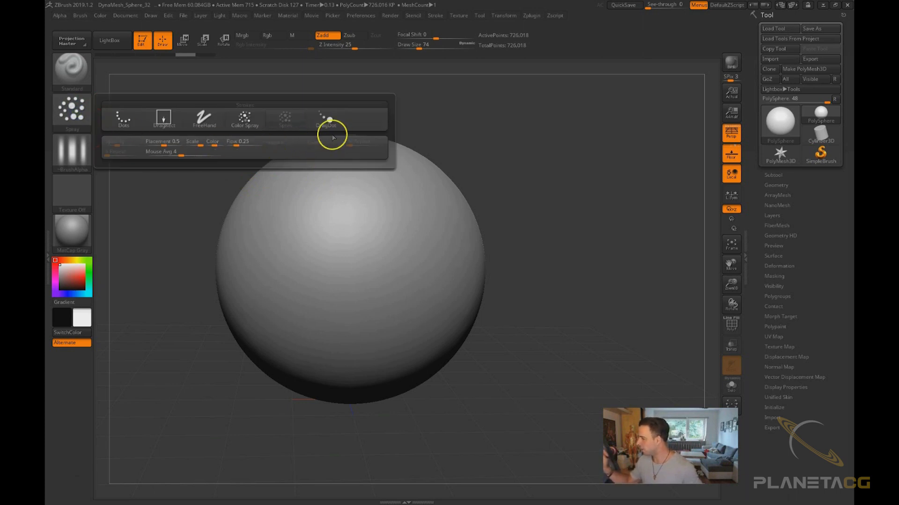
left_click(332, 118)
mouse_move(336, 229)
left_mouse_down()
mouse_move(343, 215)
mouse_move(361, 254)
left_mouse_up()
left_click_drag(386, 204, 356, 216)
left_click_drag(300, 292, 321, 314)
left_click_drag(424, 228, 449, 257)
left_click_drag(297, 248, 299, 250)
Turn the brush alpha off and switch the stroke type to Dots
left_click(71, 152)
left_click(134, 162)
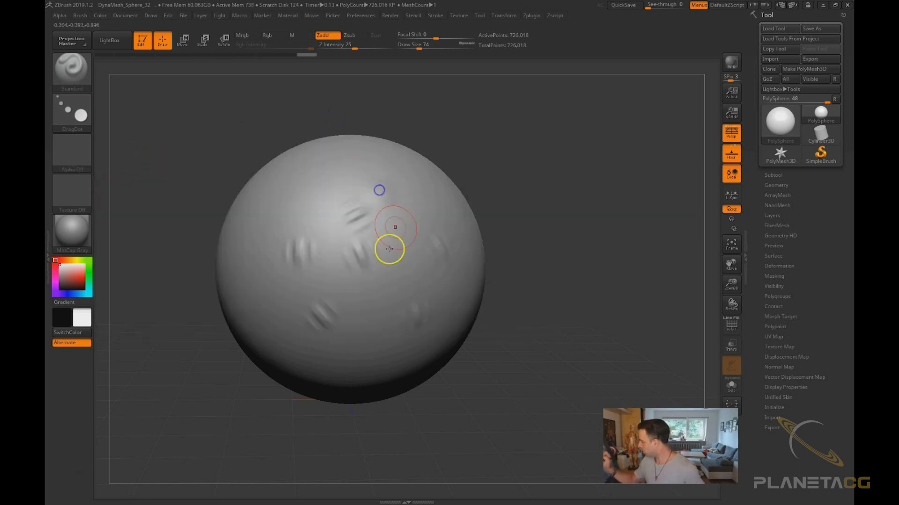
mouse_move(445, 374)
left_mouse_down()
mouse_move(457, 439)
mouse_move(458, 411)
mouse_move(470, 409)
mouse_move(451, 426)
mouse_move(451, 407)
left_mouse_up()
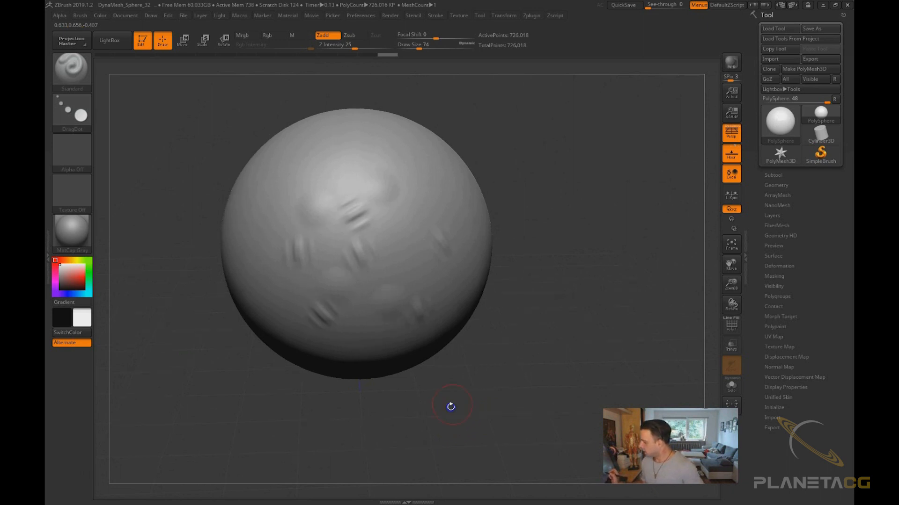
left_click(80, 104)
left_click(124, 124)
left_click_drag(229, 356, 238, 352)
Select Alpha 22 as the brush alpha, paint a dotted stroke on the sphere and undo it
left_click(88, 158)
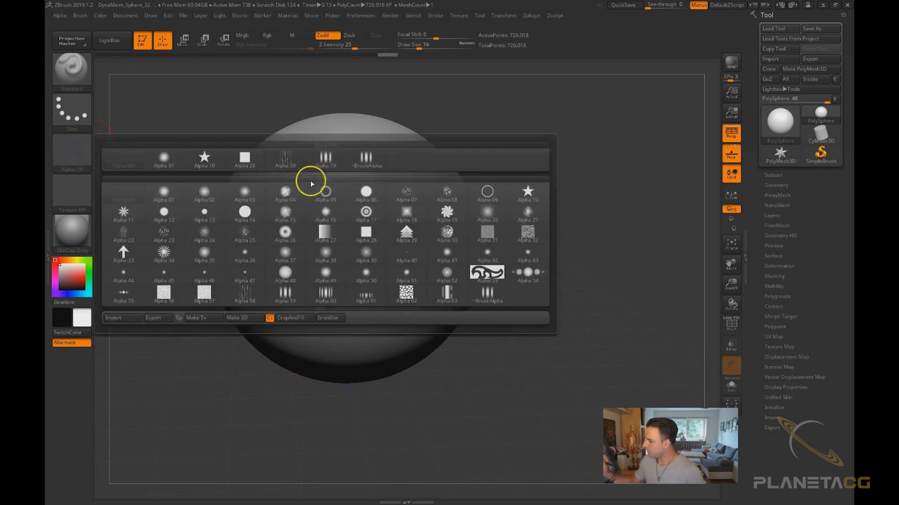
mouse_move(232, 193)
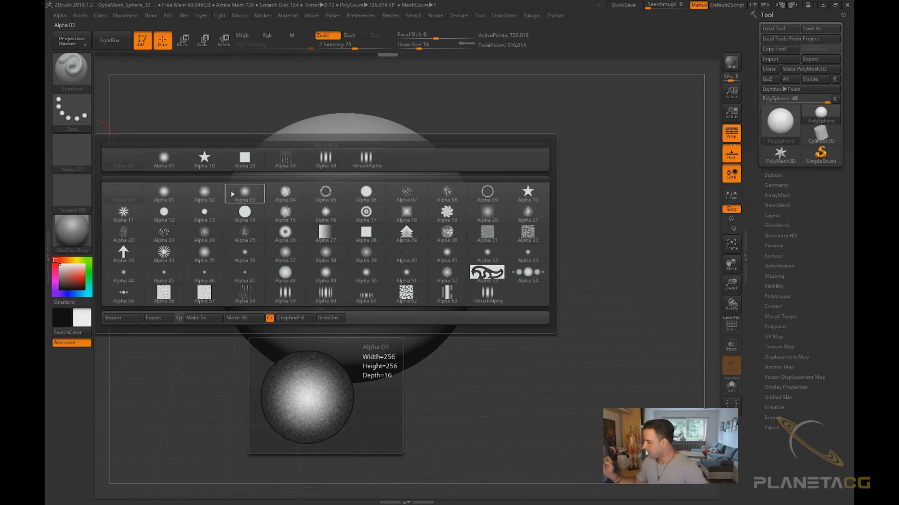
left_click(211, 263)
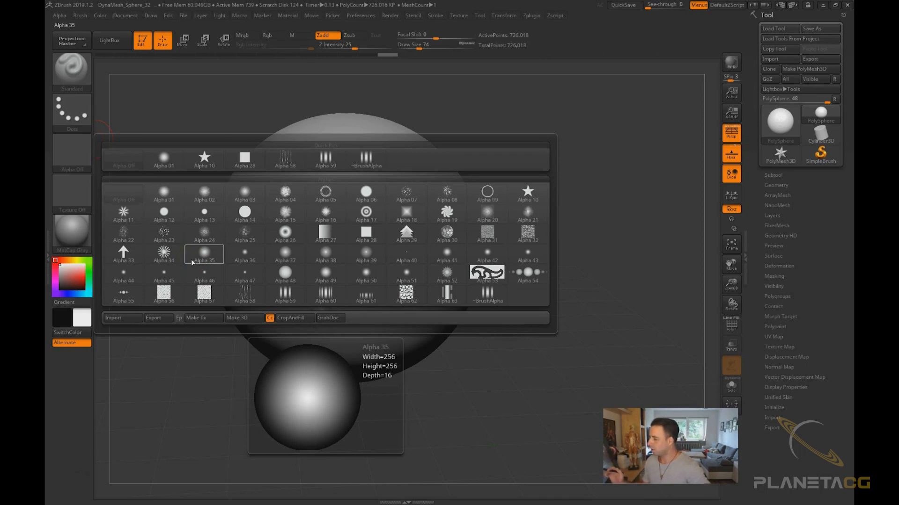
left_click(123, 231)
mouse_move(386, 177)
left_mouse_down()
mouse_move(403, 197)
mouse_move(395, 253)
mouse_move(335, 319)
mouse_move(321, 196)
left_mouse_up()
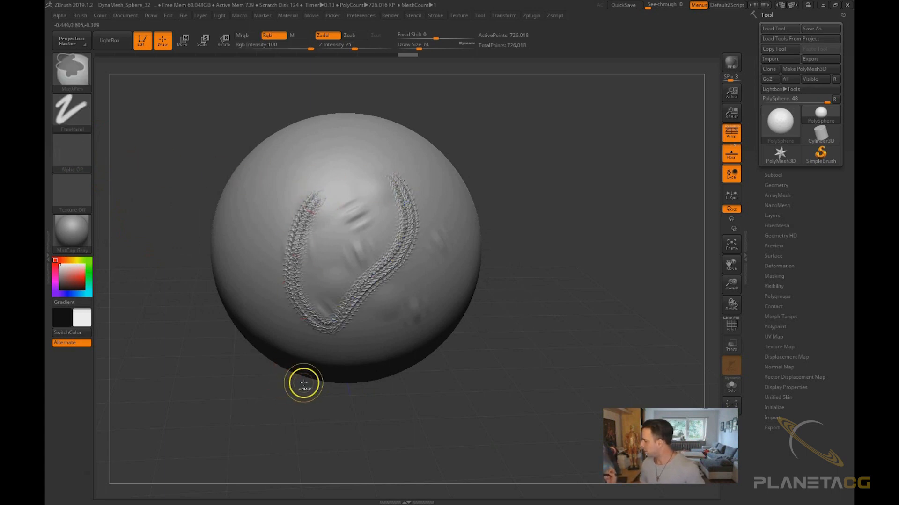
key("ctrl+z")
left_click(90, 162)
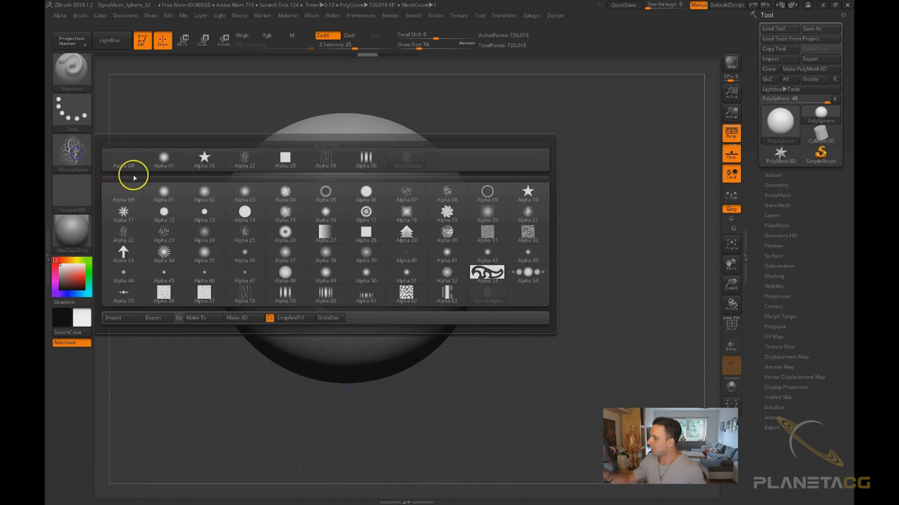
left_click(137, 319)
left_click(420, 239)
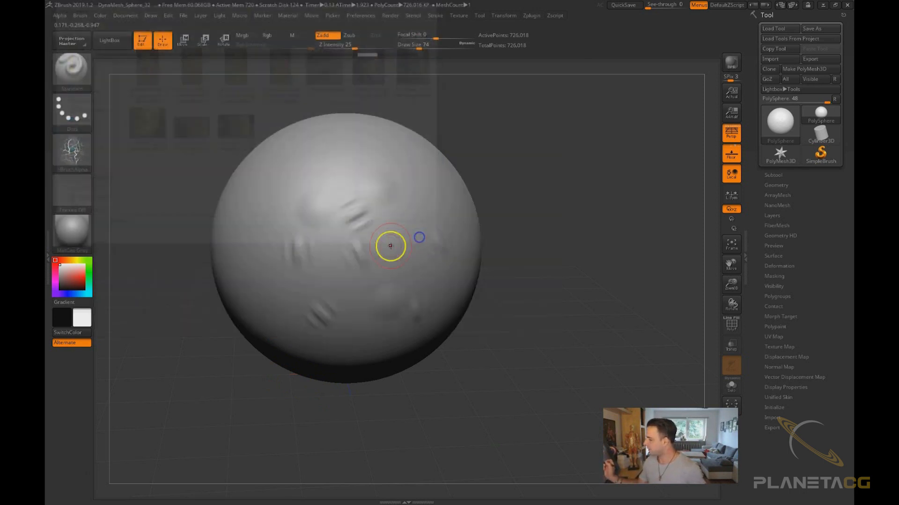
left_click(72, 68)
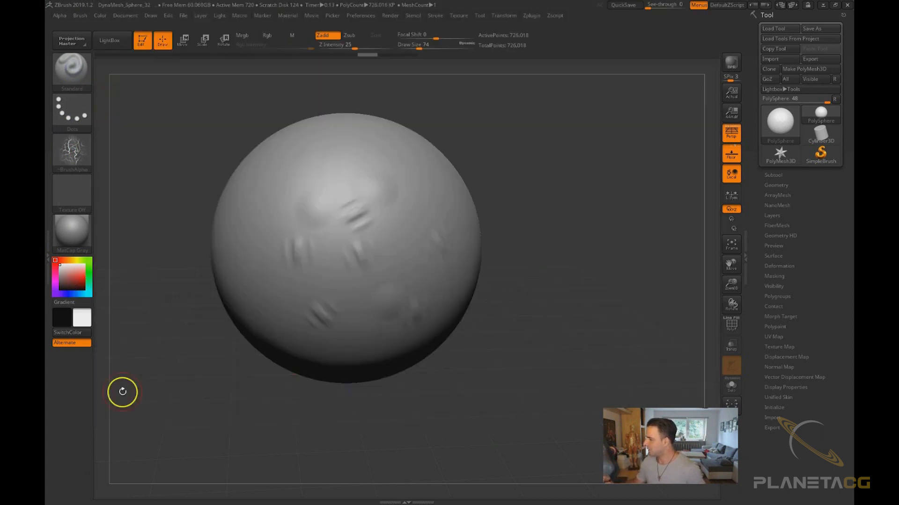
Select Texture 22 as the current texture, then set the texture back to off
left_click(75, 150)
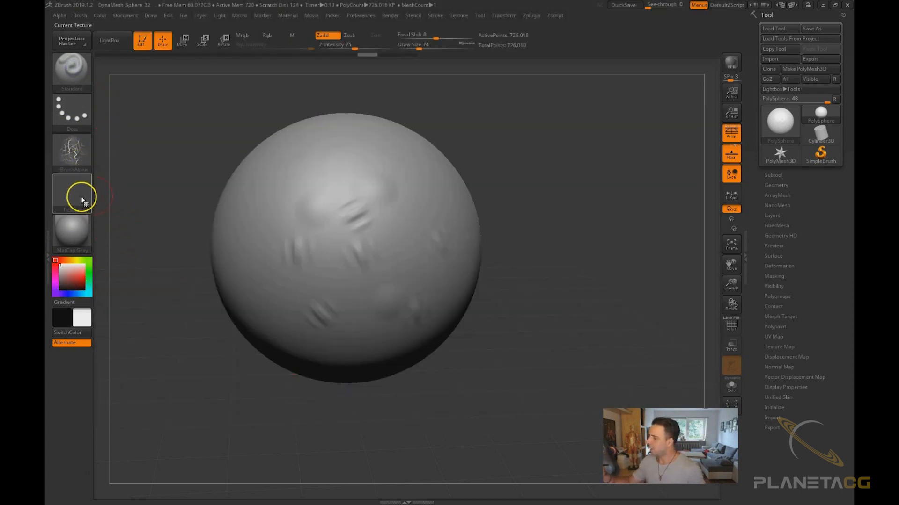
left_click(73, 194)
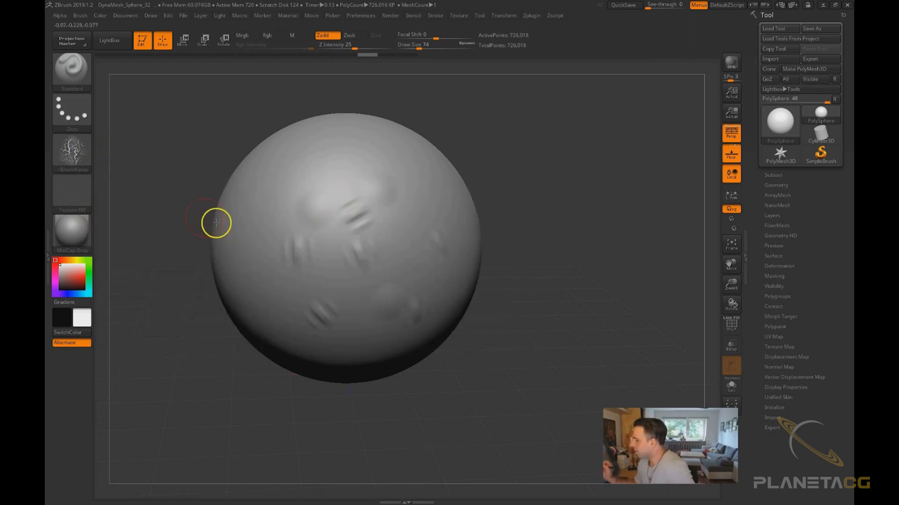
left_click(72, 193)
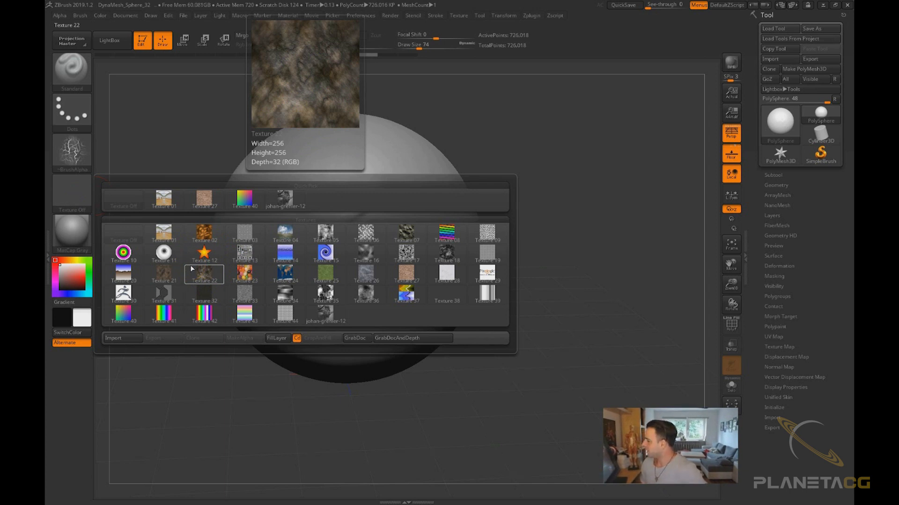
left_click(203, 274)
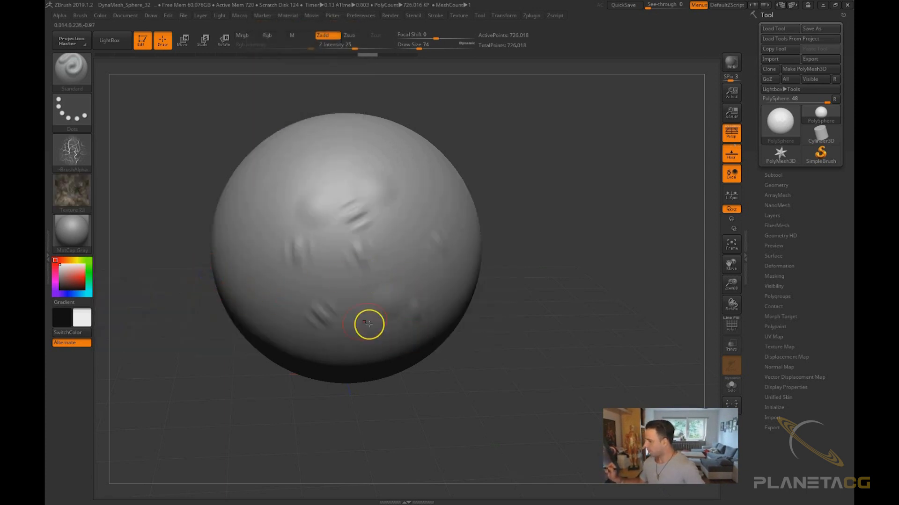
left_click(73, 193)
left_click(123, 202)
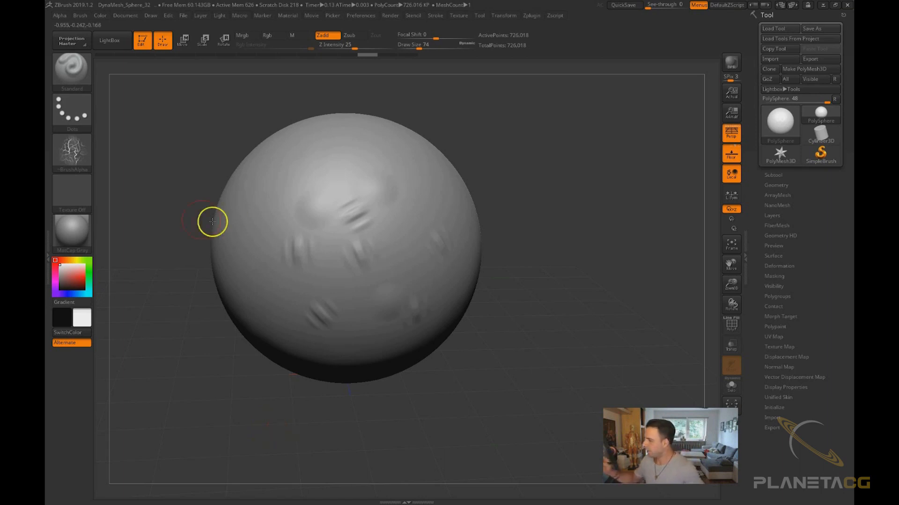
Apply the MatCap Red Wax material to the sphere from the material library
mouse_move(237, 397)
left_mouse_down()
mouse_move(239, 410)
mouse_move(272, 403)
left_mouse_up()
left_click_drag(361, 407, 373, 389, "shift")
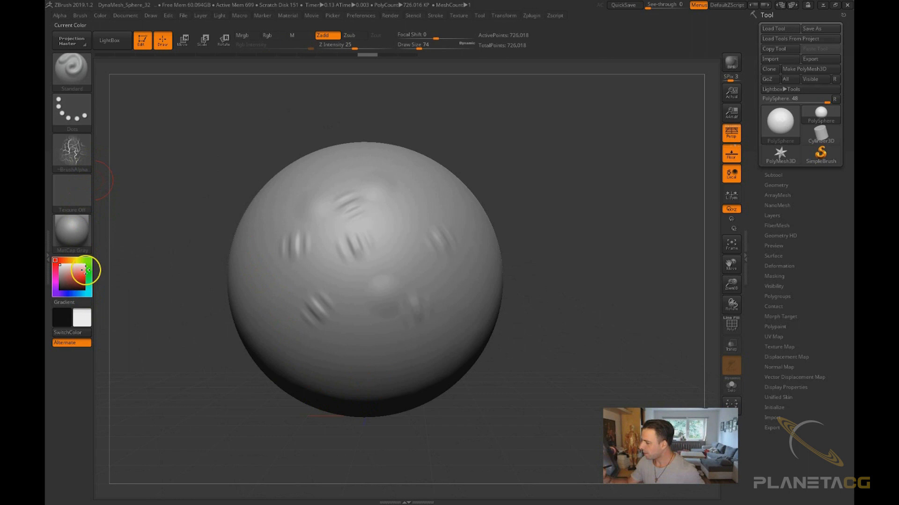
mouse_move(79, 237)
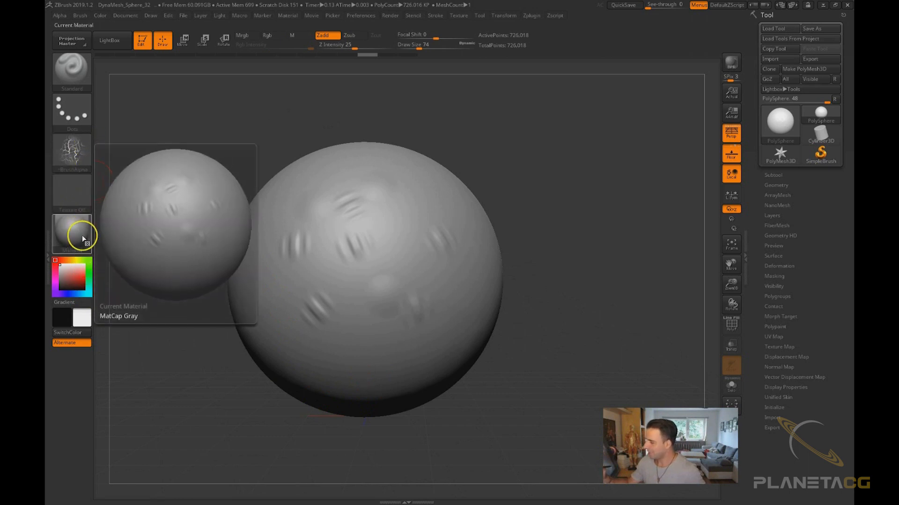
left_click(118, 289)
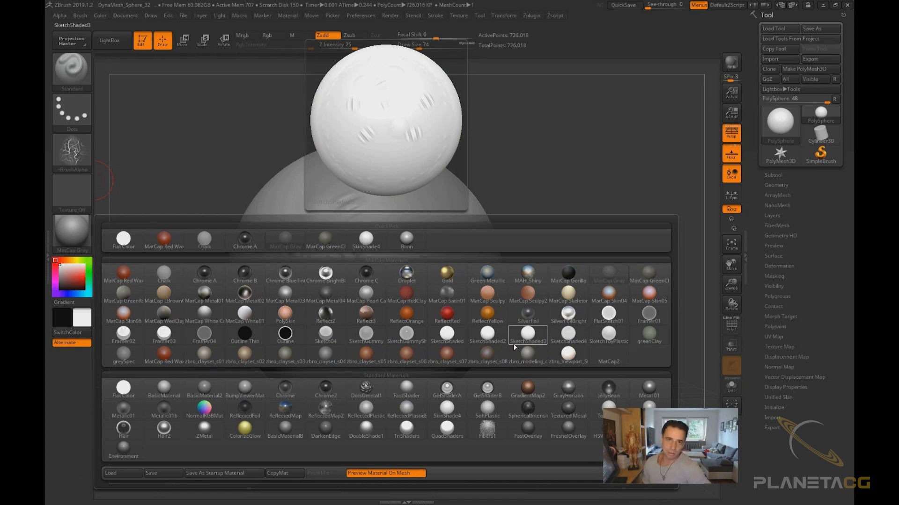
left_click(344, 359)
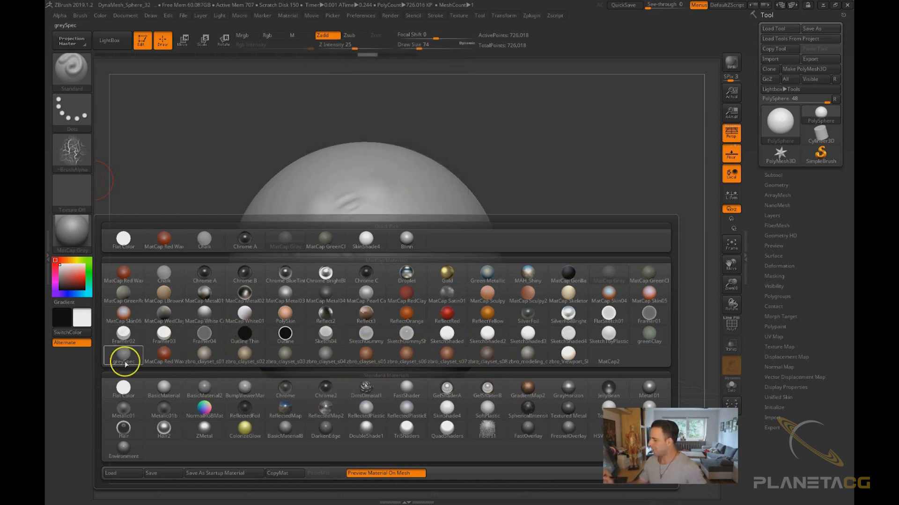
left_click(158, 254)
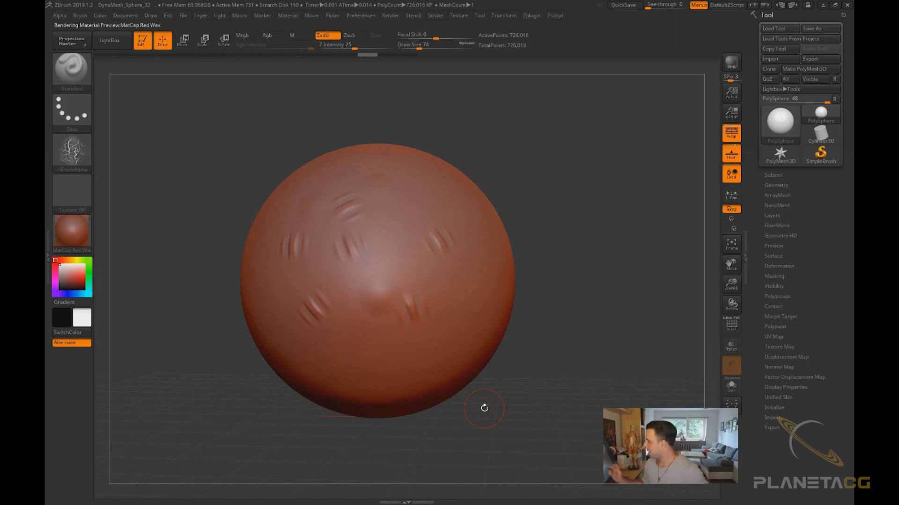
Paint two strokes on the sphere and undo both of them
left_click_drag(438, 296, 495, 363)
key("ctrl+z")
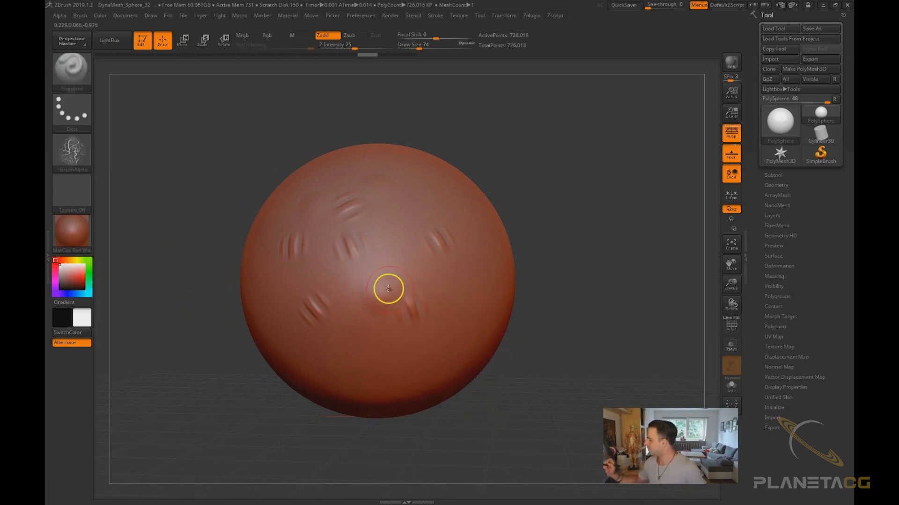
mouse_move(391, 231)
left_mouse_down()
mouse_move(434, 277)
mouse_move(439, 331)
left_mouse_up()
key("ctrl+z")
left_click_drag(452, 420, 415, 403)
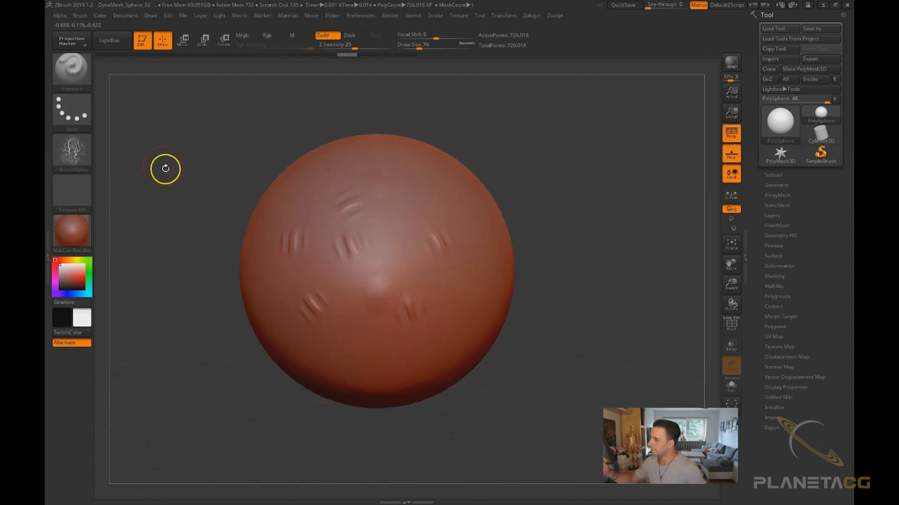
Turn the brush alpha off, paint a stroke across the sphere and undo it
left_click(74, 149)
left_click(177, 150)
mouse_move(377, 278)
left_mouse_down()
mouse_move(398, 353)
mouse_move(467, 351)
left_mouse_up()
key("ctrl+z")
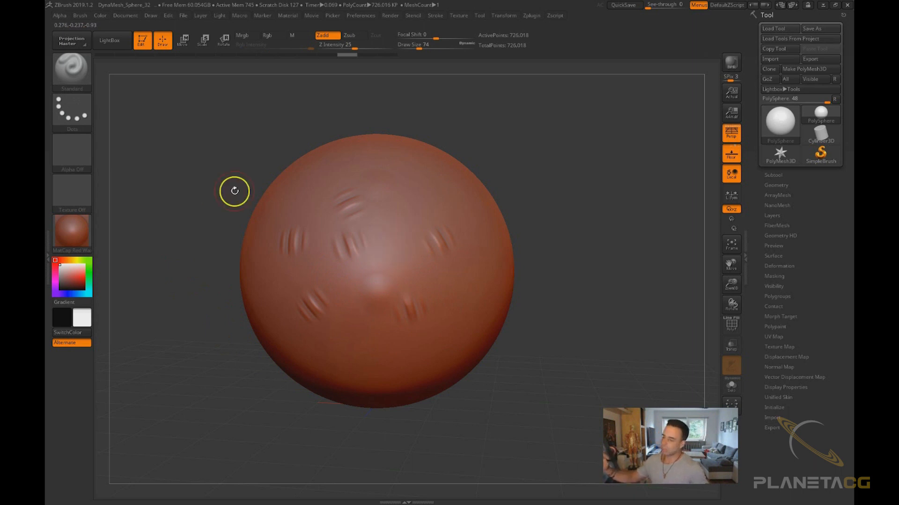
Switch the sphere's material to zbro_clayset_s02 from the material library
left_click_drag(545, 250, 399, 277)
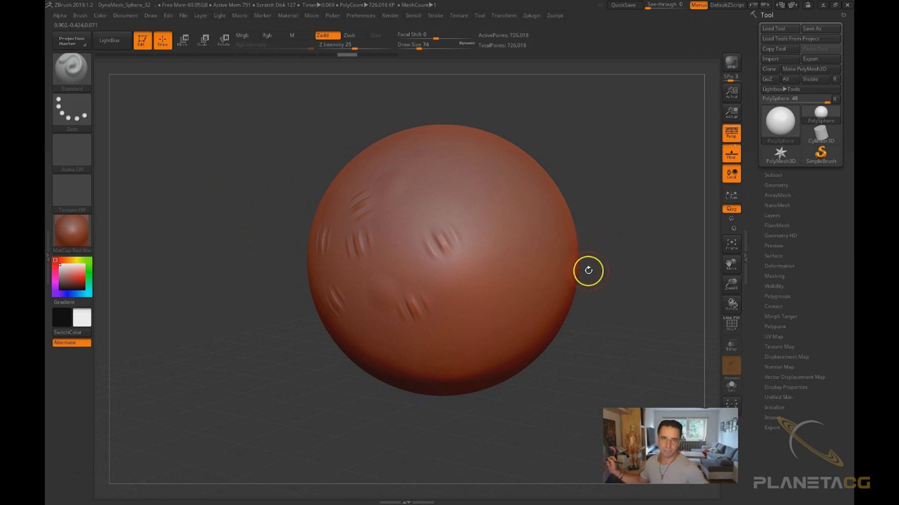
left_click_drag(616, 289, 446, 294)
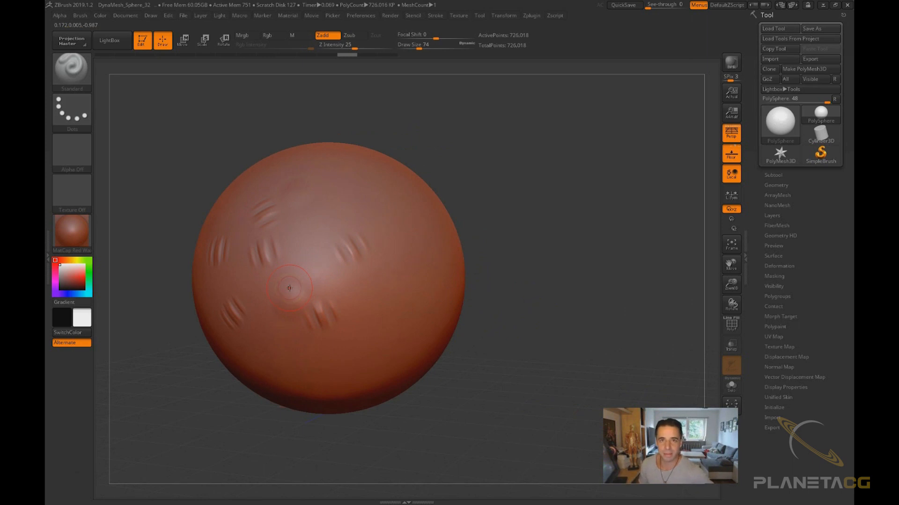
left_click(77, 229)
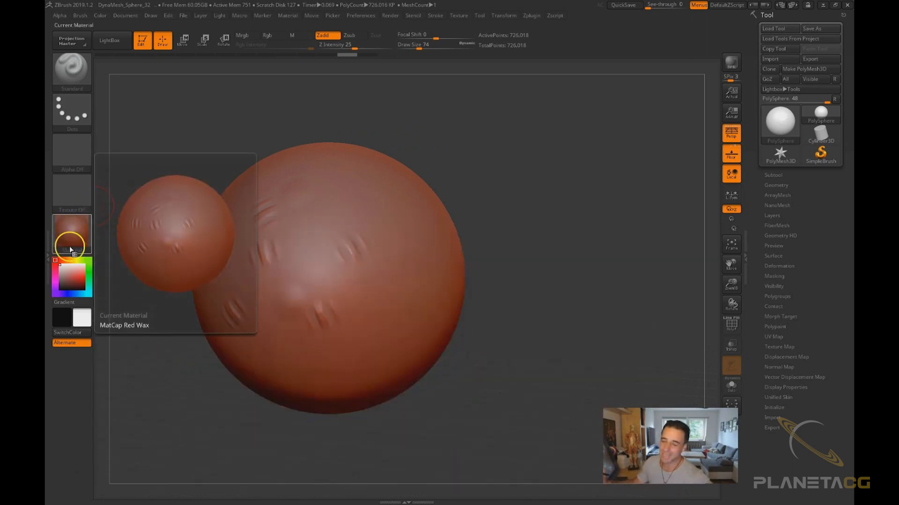
left_click(77, 229)
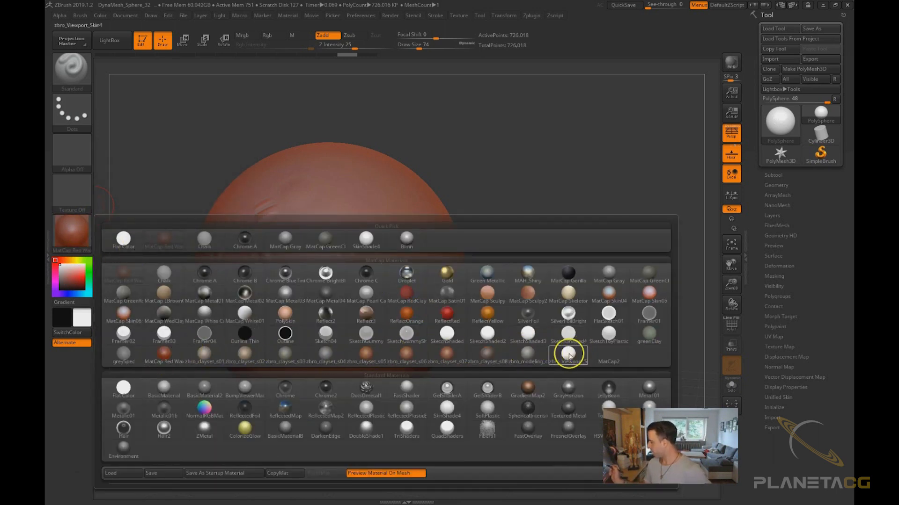
mouse_move(327, 351)
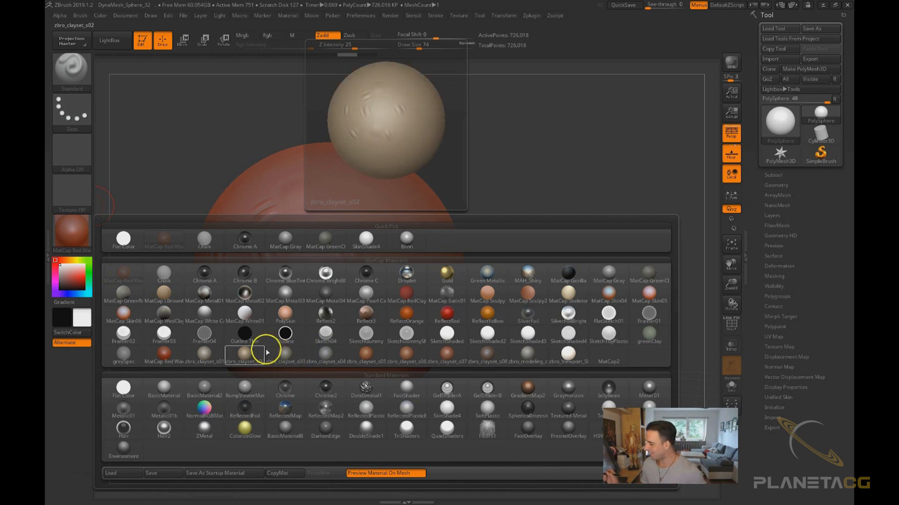
left_click(293, 352)
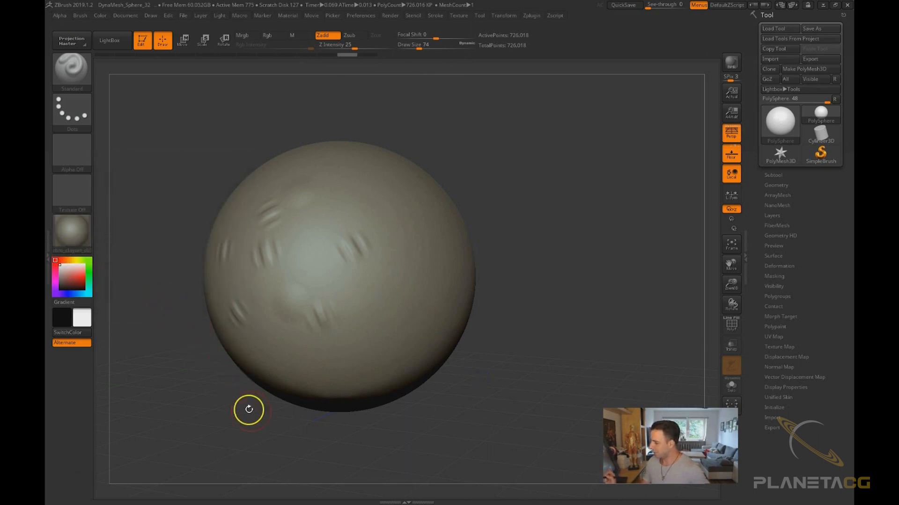
Reduce the draw size to 51 and sculpt several long strokes across the sphere
left_click_drag(439, 400, 419, 387)
key("s")
left_click_drag(375, 237, 376, 237)
mouse_move(378, 235)
left_mouse_down()
mouse_move(419, 223)
mouse_move(373, 296)
left_mouse_up()
left_click_drag(443, 295, 359, 322)
left_click_drag(431, 214, 317, 250)
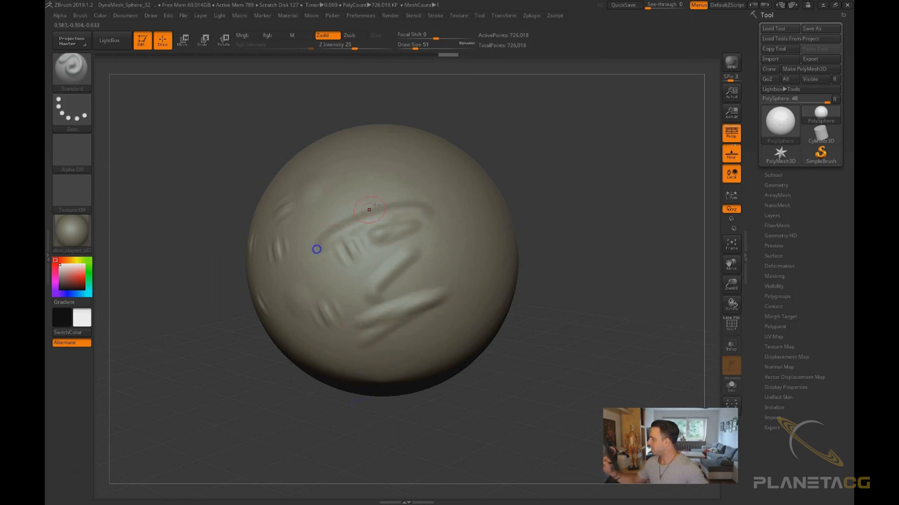
left_click_drag(435, 209, 326, 255)
left_click_drag(520, 346, 487, 417)
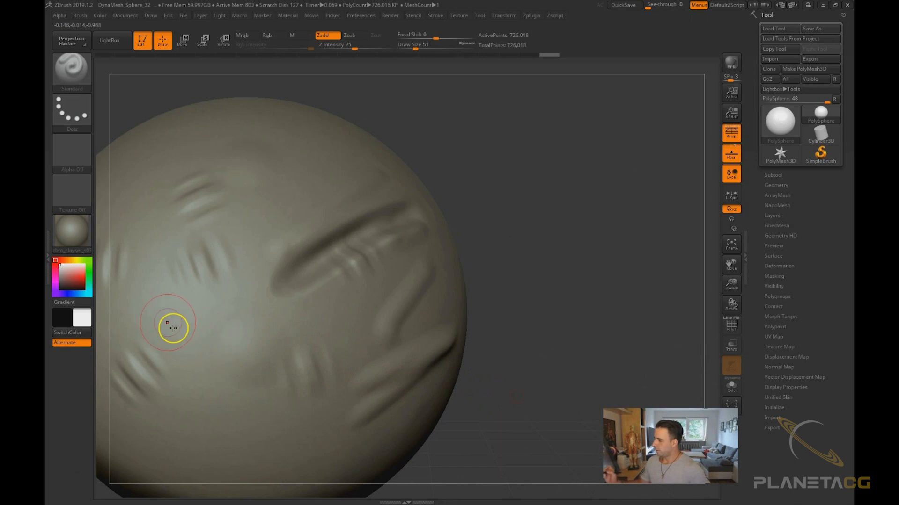
left_click_drag(473, 277, 402, 287)
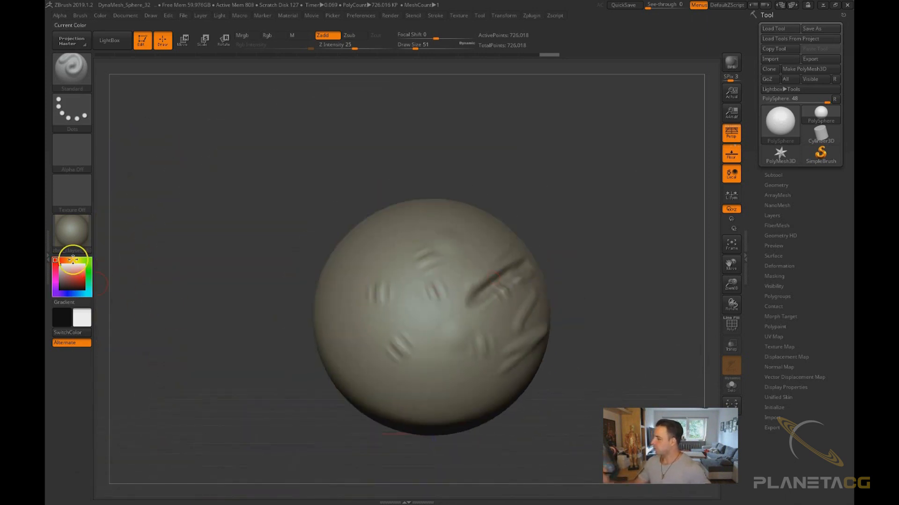
Try picking a main colour, then swap the main and secondary colours and swap them back
left_click(74, 280)
left_click_drag(65, 282, 57, 262)
left_click(84, 275)
left_click_drag(102, 290, 403, 421, "alt")
mouse_move(326, 356)
left_mouse_down()
mouse_move(273, 337)
mouse_move(495, 286)
left_mouse_up()
mouse_move(569, 315)
left_mouse_down()
mouse_move(532, 321)
mouse_move(482, 357)
mouse_move(436, 311)
mouse_move(269, 427)
left_mouse_up()
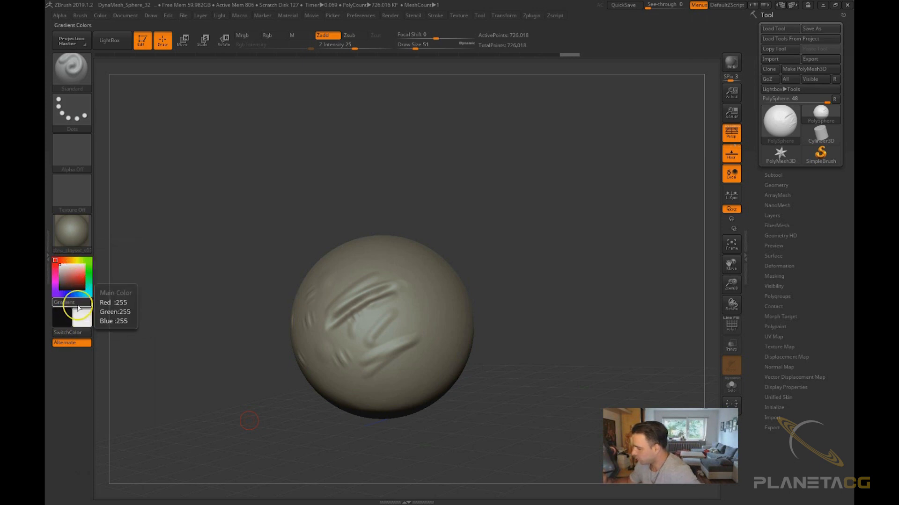
left_click(77, 335)
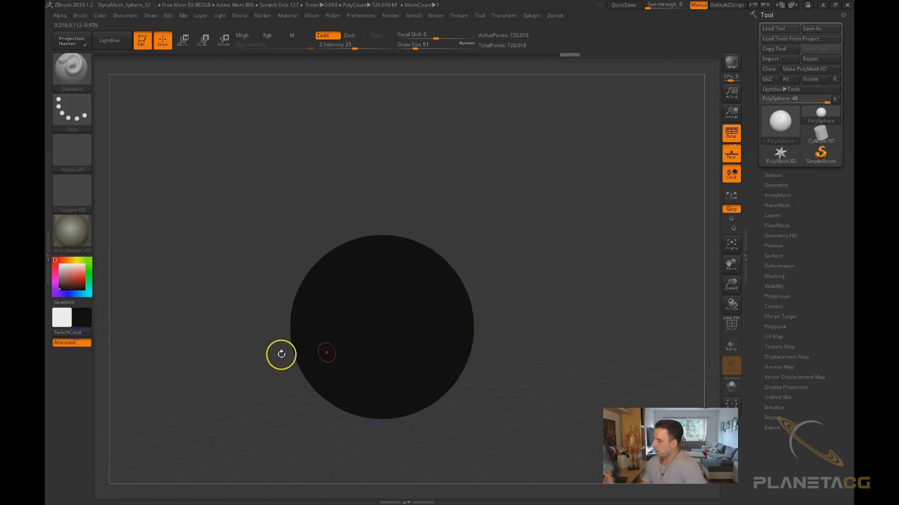
left_click(77, 334)
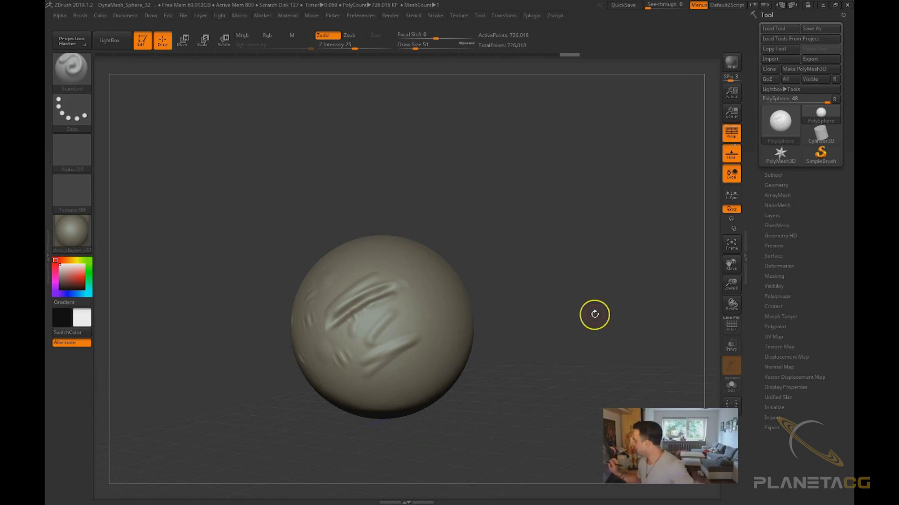
Expand and collapse the Subtool and Geometry sub-palettes of the Tool palette, dismissing the tablet driver message
left_click_drag(595, 314, 700, 257)
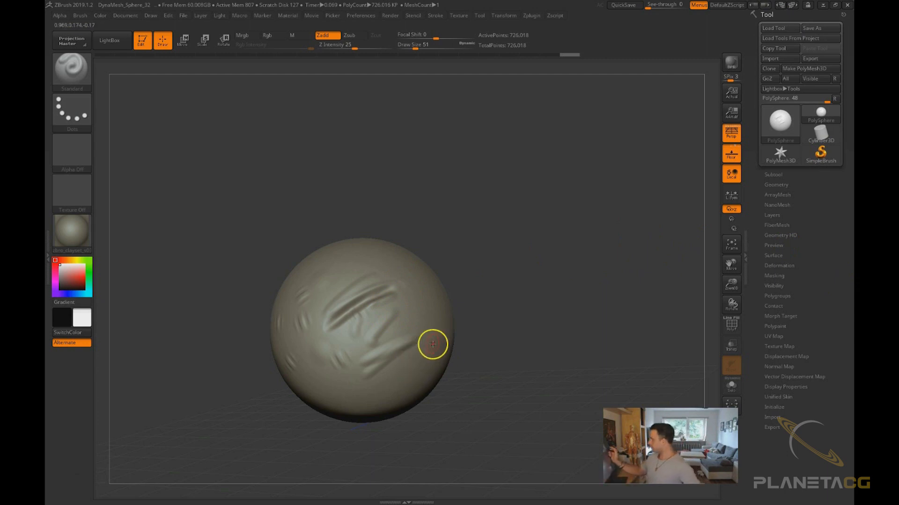
left_click_drag(808, 226, 824, 263)
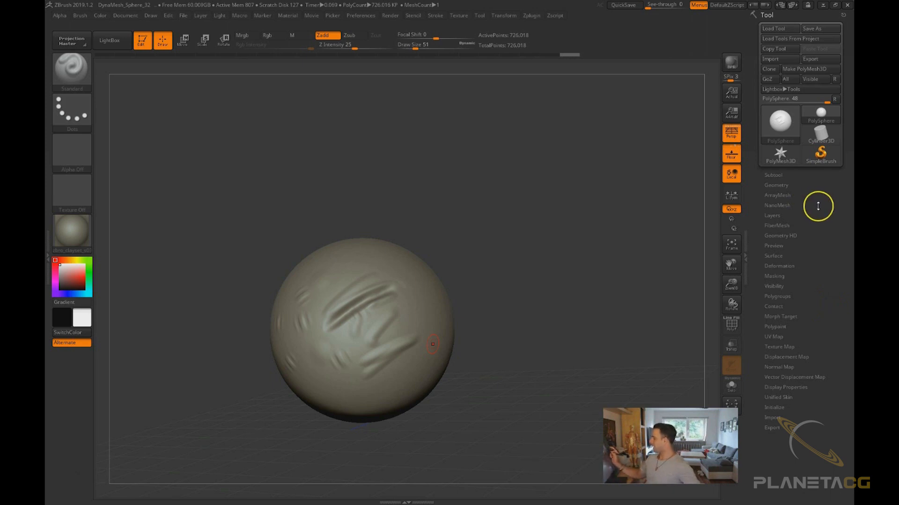
left_click(816, 58)
left_click(420, 239)
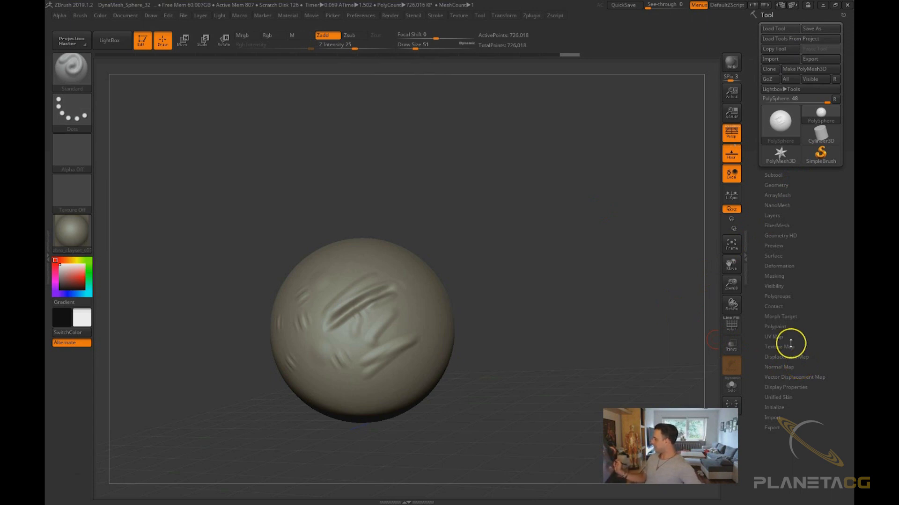
left_click_drag(609, 339, 610, 363)
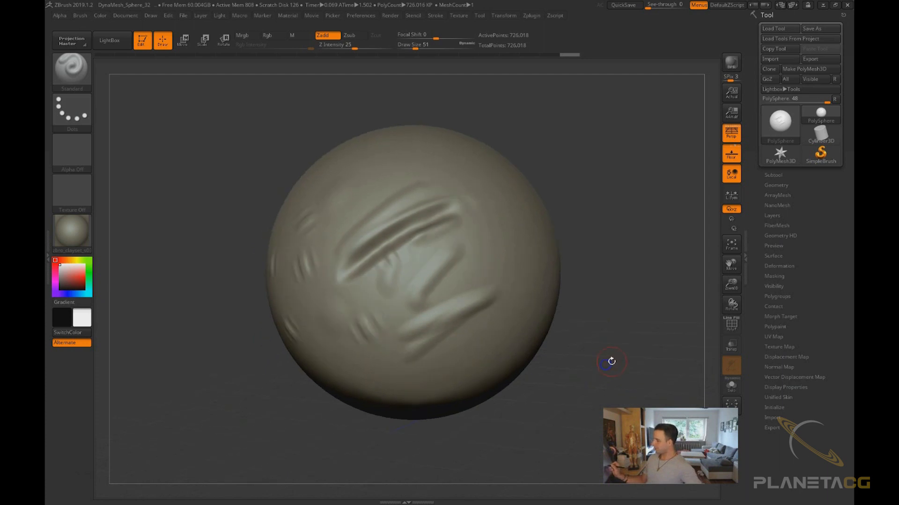
left_click(774, 175)
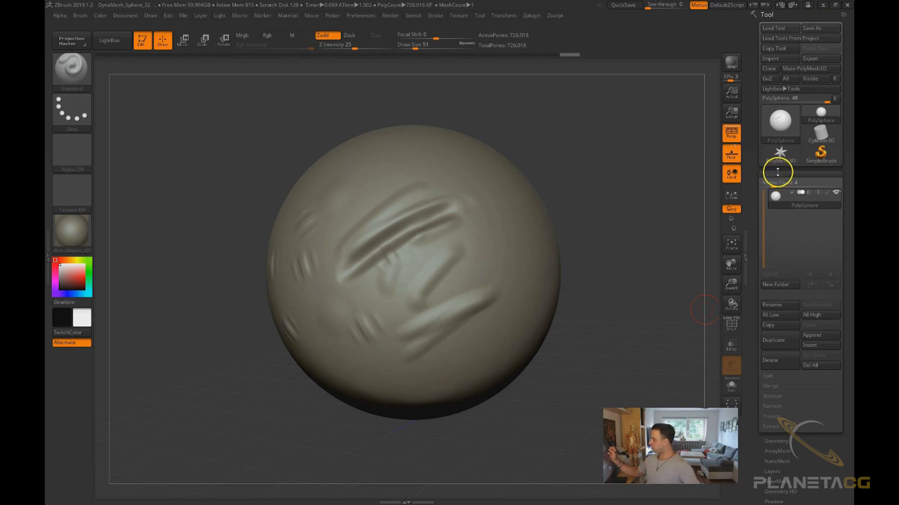
left_click(777, 173)
left_click(780, 183)
left_click(783, 184)
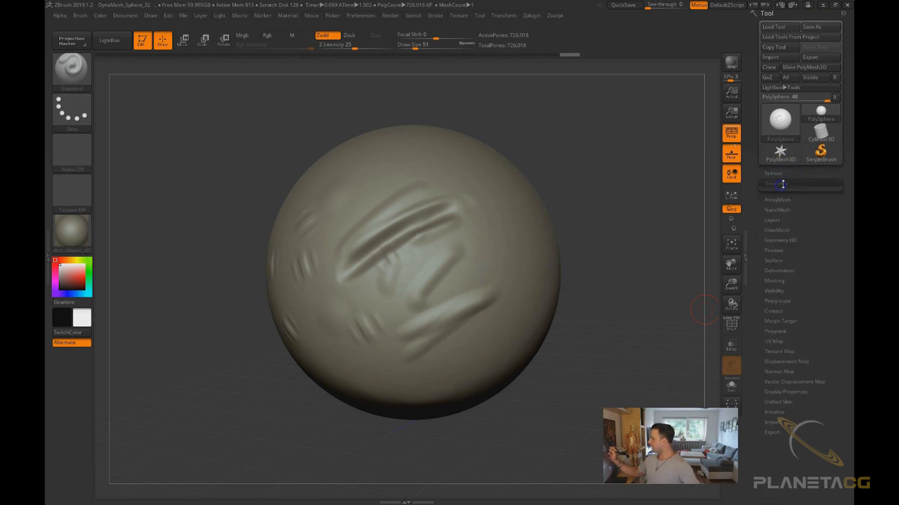
left_click(780, 192)
left_click(782, 195)
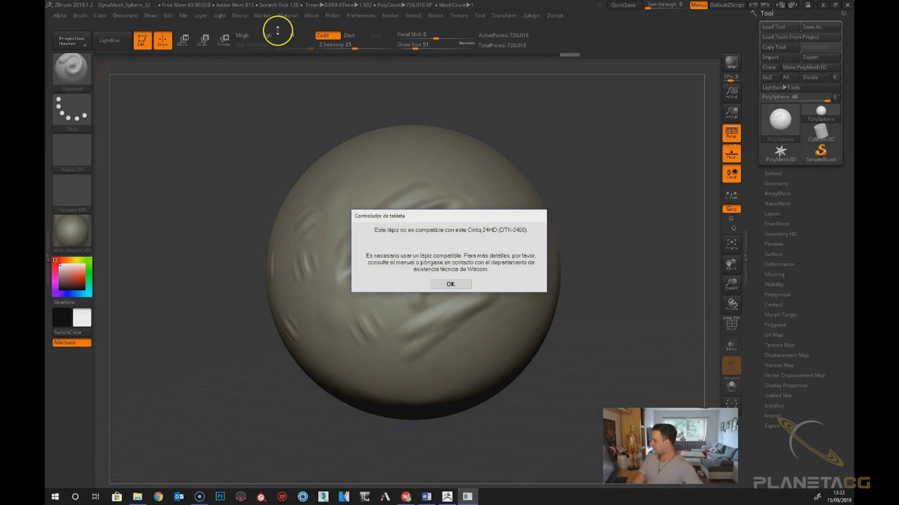
left_click(442, 285)
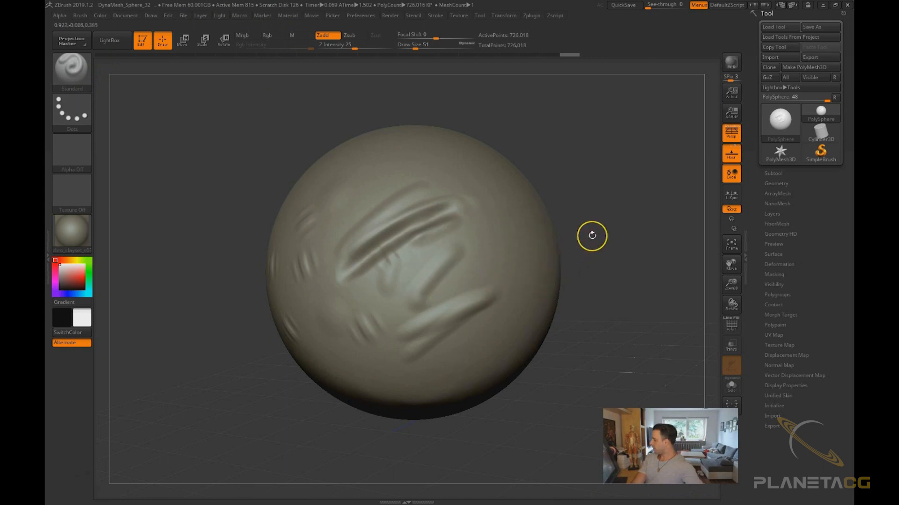
Expand the Geometry sub-palette to examine its subdivision controls, then collapse it again
left_click_drag(592, 235, 587, 285)
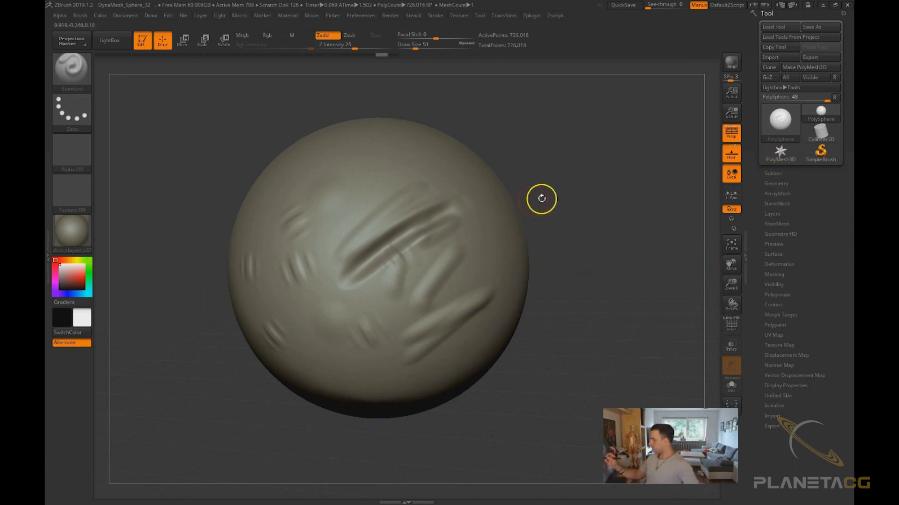
left_click_drag(541, 198, 589, 196)
left_click(777, 183)
left_click(787, 206)
mouse_move(782, 202)
left_mouse_down()
mouse_move(745, 201)
mouse_move(798, 201)
left_mouse_up()
left_click(781, 199)
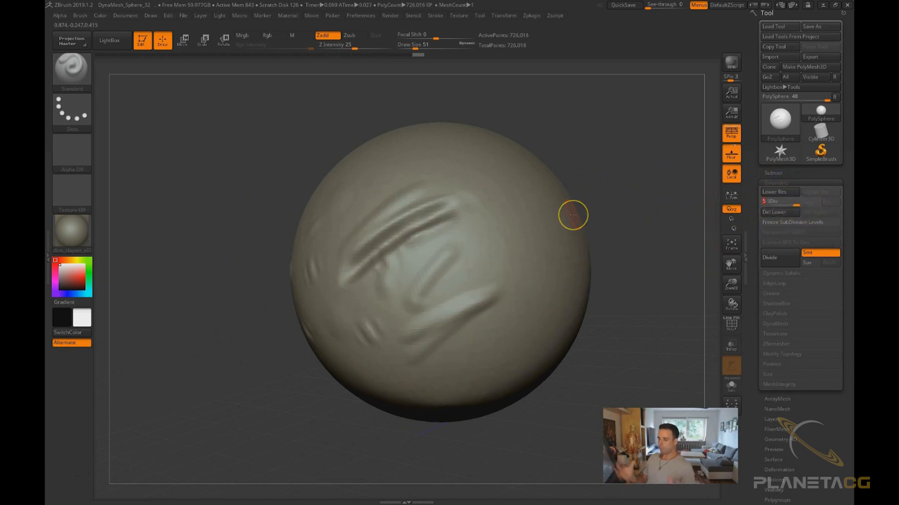
left_click(782, 182)
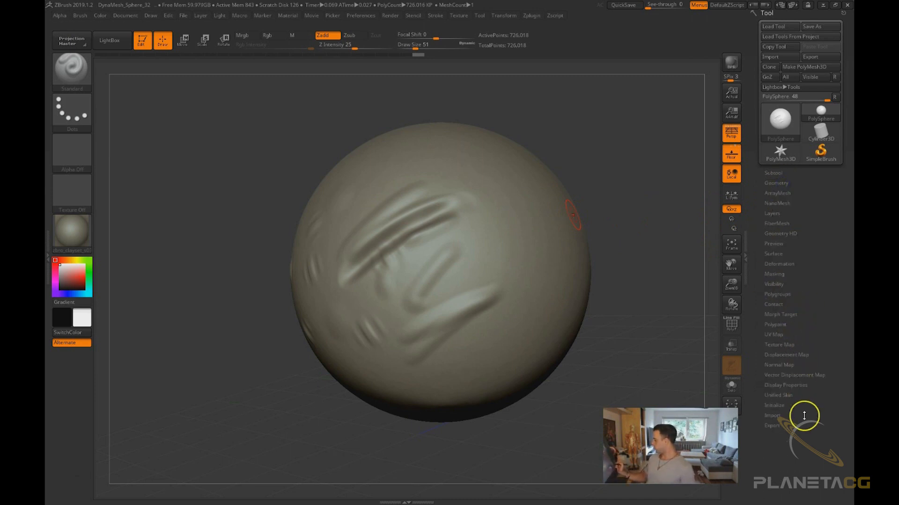
left_click_drag(804, 415, 809, 411)
left_click_drag(657, 355, 709, 358)
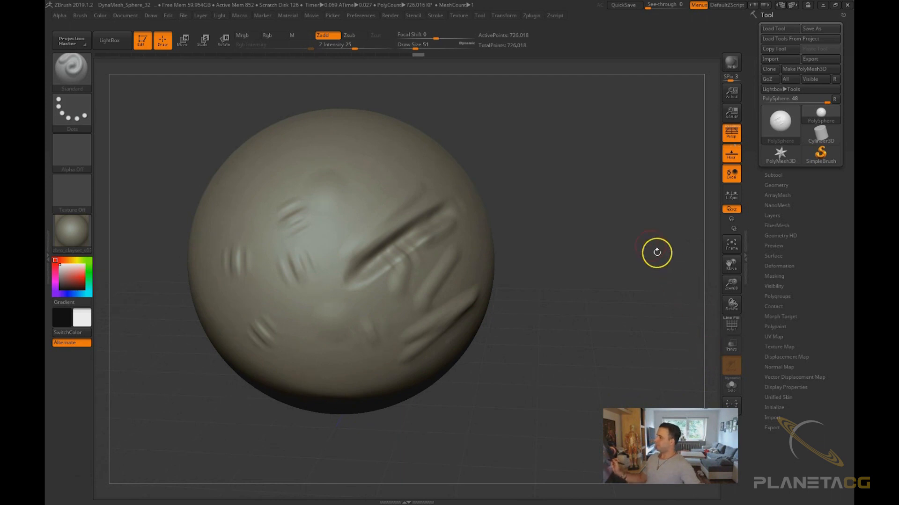
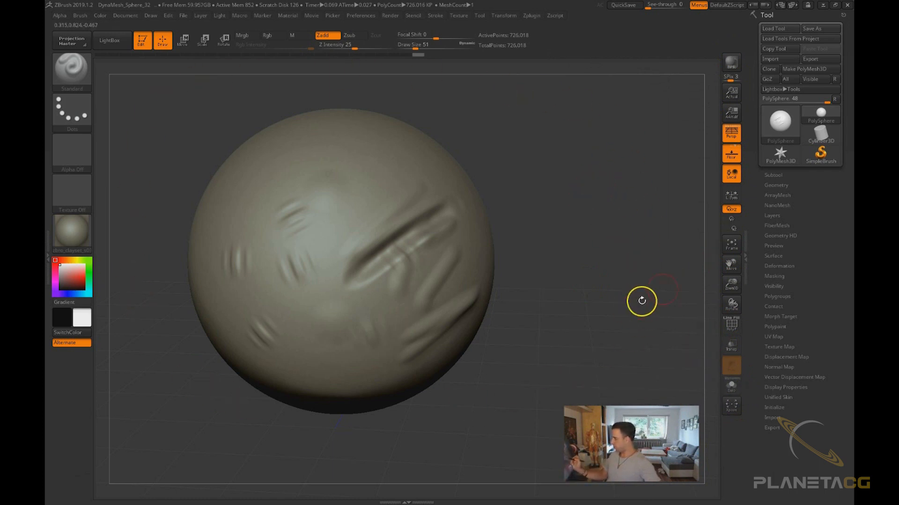
Frame the sphere and navigate the view with the frame, move, zoom and rotate shelf controls
left_click(732, 244)
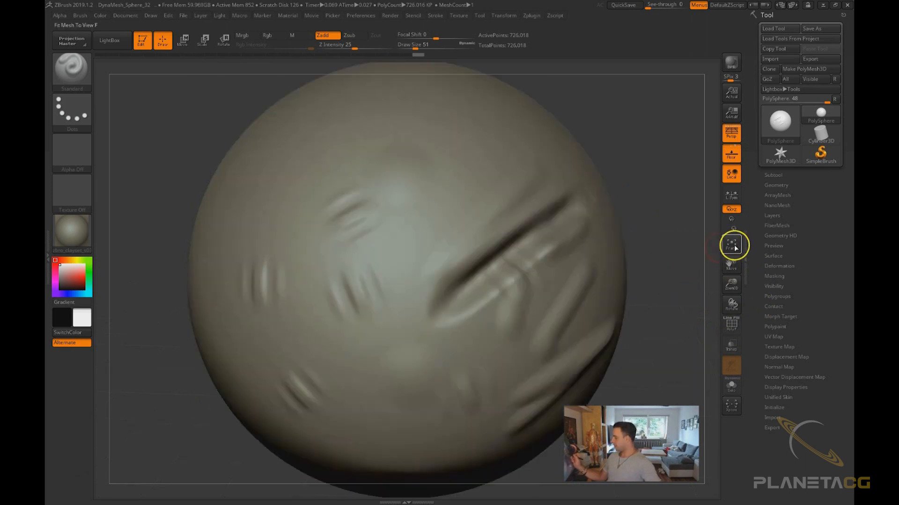
left_click_drag(628, 358, 612, 300, "alt")
left_click_drag(731, 266, 725, 381)
mouse_move(615, 283)
left_mouse_down("alt")
mouse_move(614, 295)
mouse_move(623, 218)
mouse_move(619, 280)
left_mouse_up("alt")
left_click_drag(732, 266, 739, 229)
left_click_drag(734, 290, 730, 309)
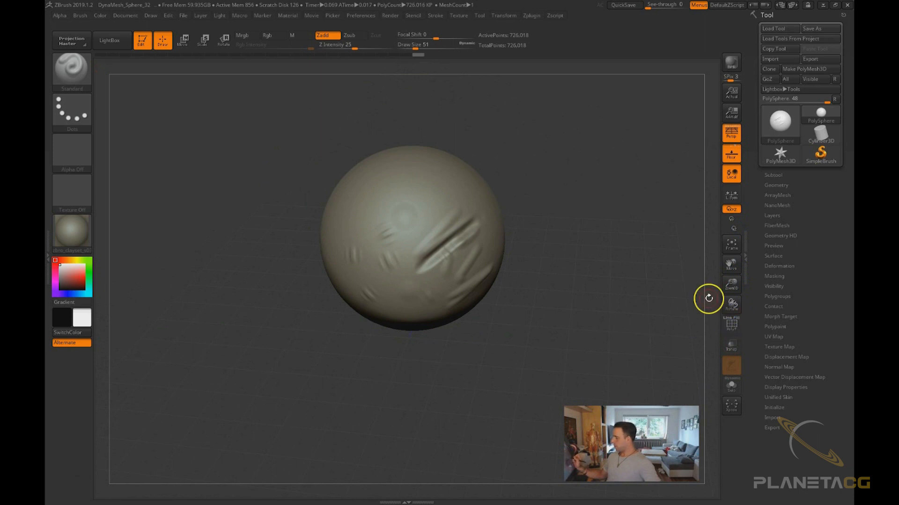
Show the sphere's polyframe wireframe and step down to the lowest subdivision level
left_click(733, 328)
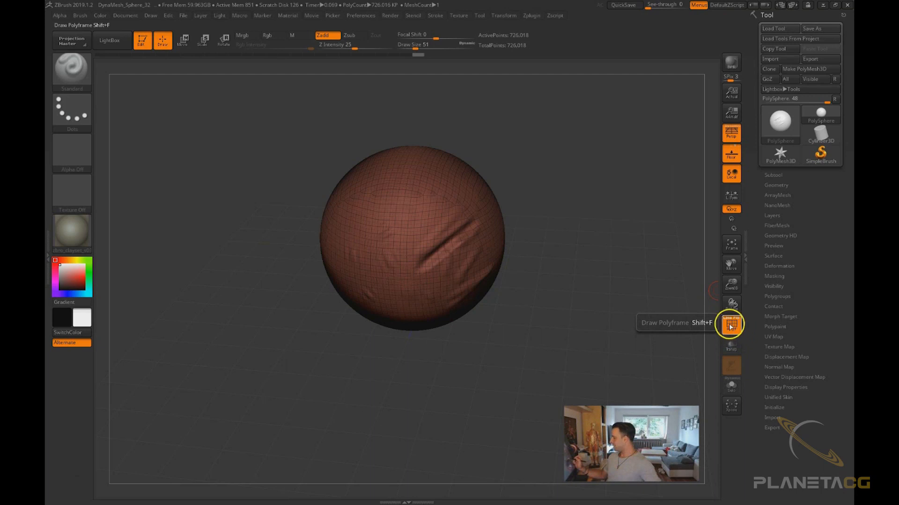
left_click_drag(574, 255, 606, 349, "alt")
key("shift+d")
key("shift+d")
key("shift+d")
key("shift+d")
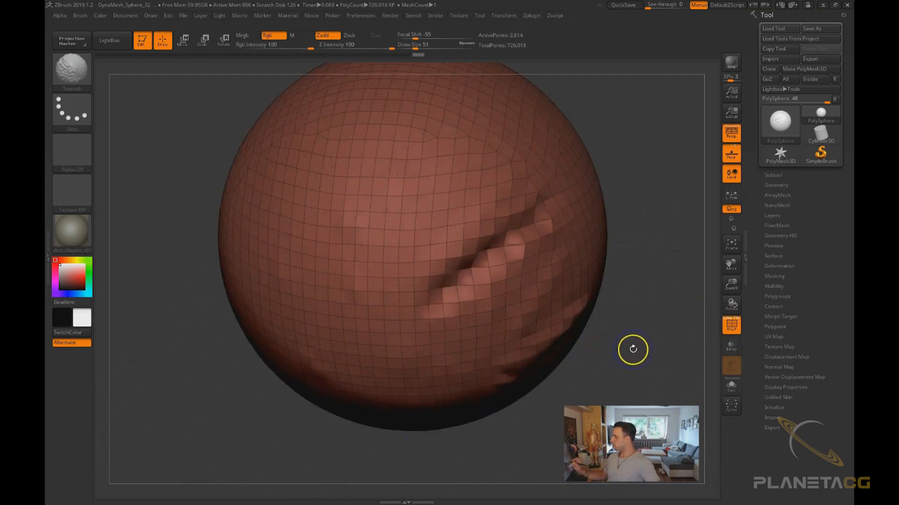
Turn off the polyframe display and switch on transparency, orbiting to inspect the sphere
left_click(735, 327)
left_click(735, 330)
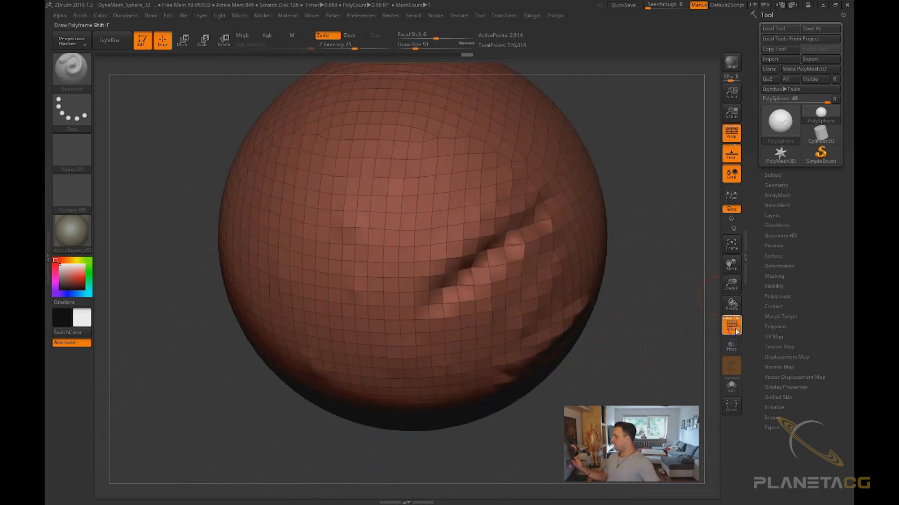
left_click(736, 327)
left_click(734, 349)
left_click_drag(667, 374, 637, 342, "alt")
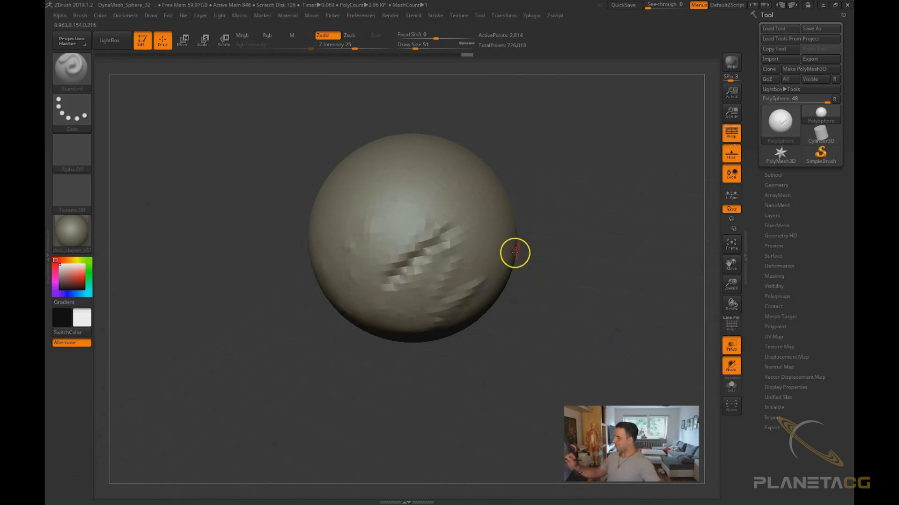
Switch transparency off again and turn on Solo mode
left_click(731, 346)
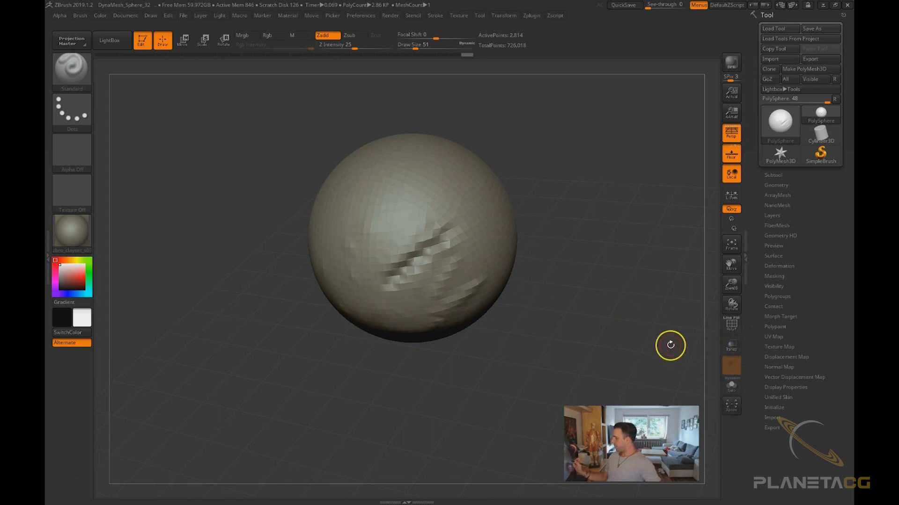
left_click(732, 390)
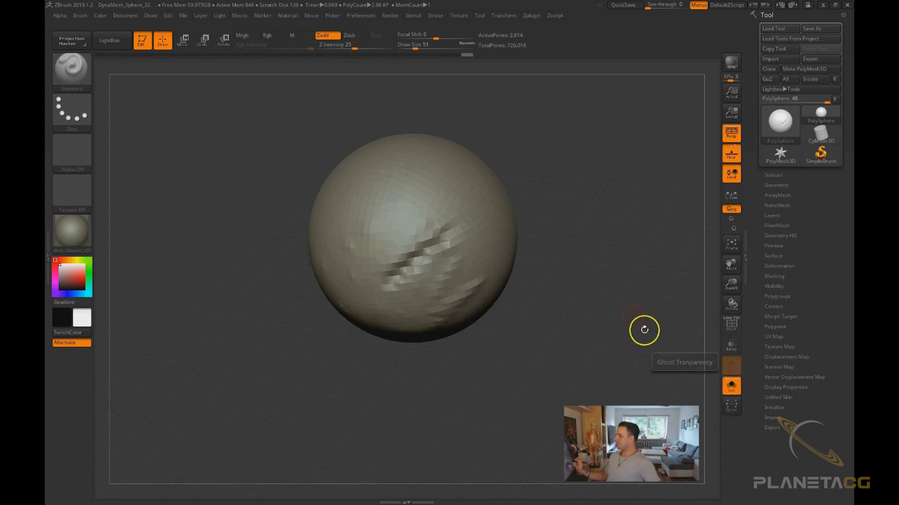
key("ctrl")
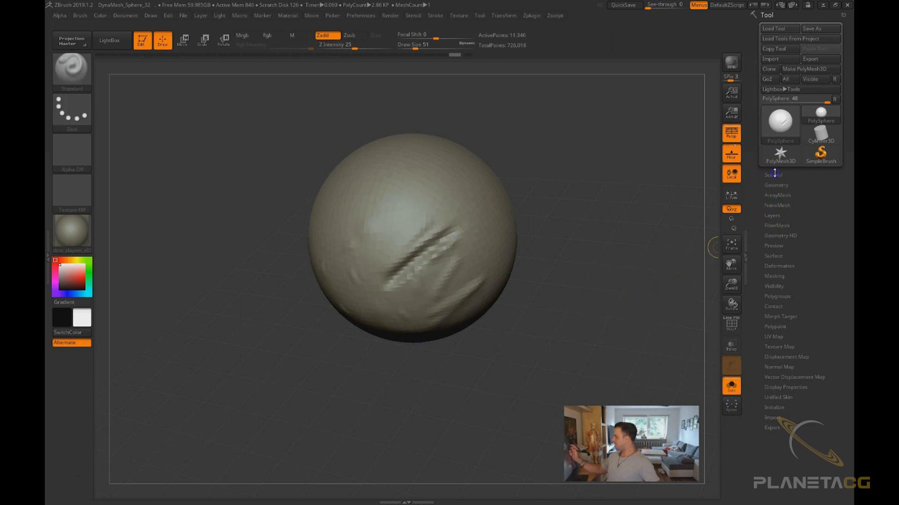
Open the Subtool sub-palette and append a Cylinder3D as a new subtool
left_click(772, 176)
left_click(837, 336)
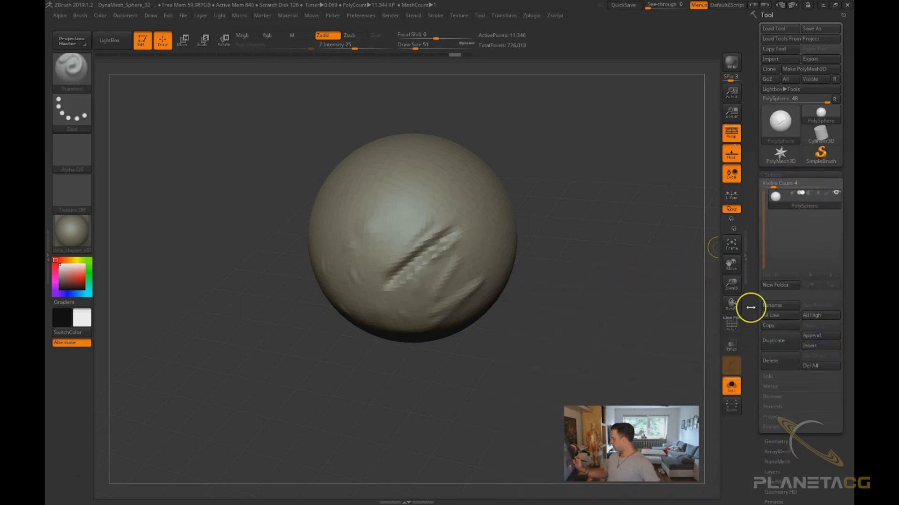
left_click(822, 335)
left_click(610, 324)
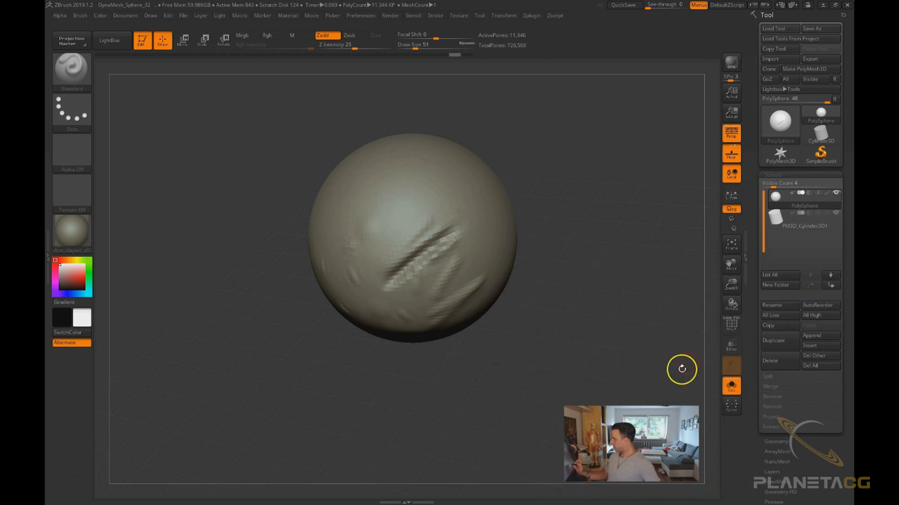
Move the cylinder subtool beside the sphere with the Move gizmo
left_click(731, 387)
left_click_drag(627, 332, 628, 316, "shift")
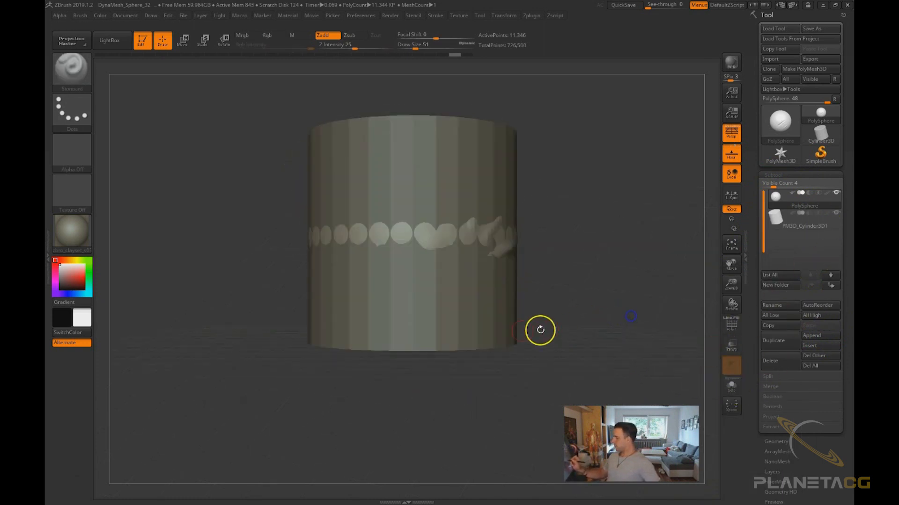
left_click(484, 332, "alt")
key("w")
left_click_drag(356, 238, 595, 239)
right_click_drag(613, 326, 440, 381, "alt")
left_click_drag(660, 320, 640, 347)
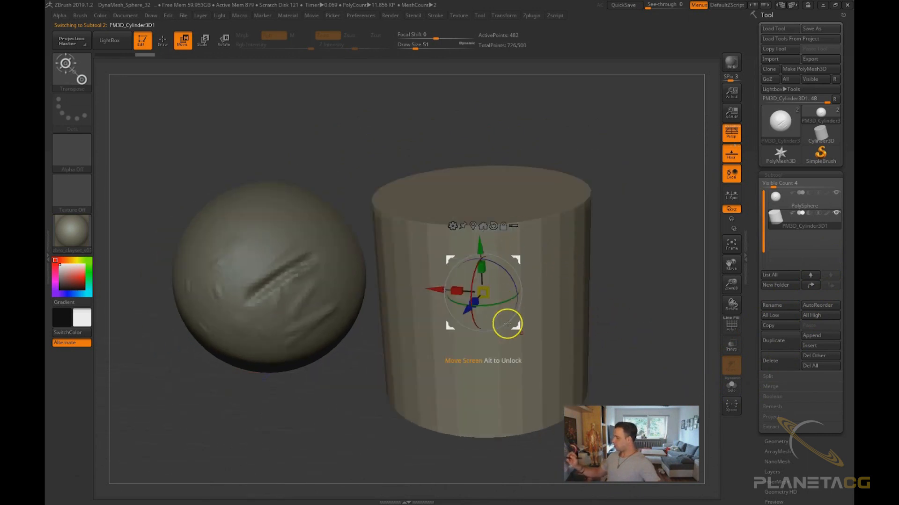
Toggle Solo mode on and off for the cylinder, then select the sphere subtool and toggle Solo again
left_click(773, 175)
left_click_drag(618, 347, 625, 351)
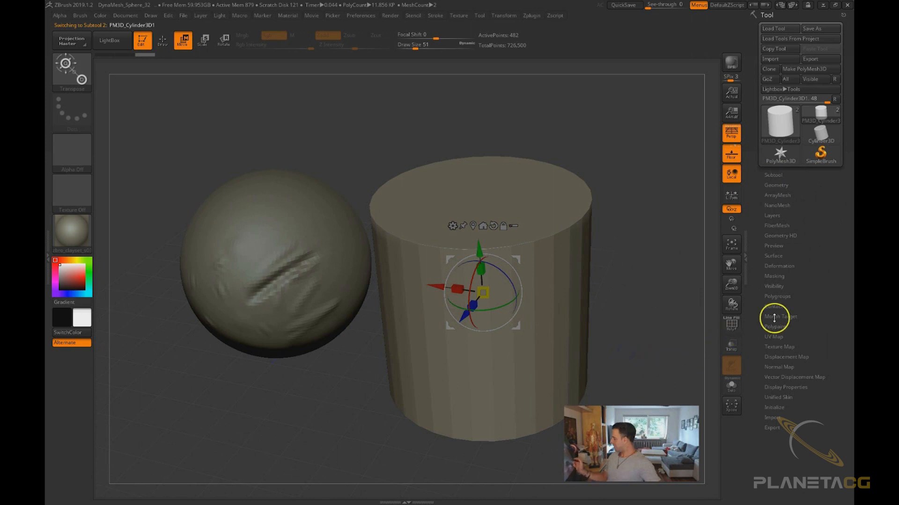
left_click(732, 386)
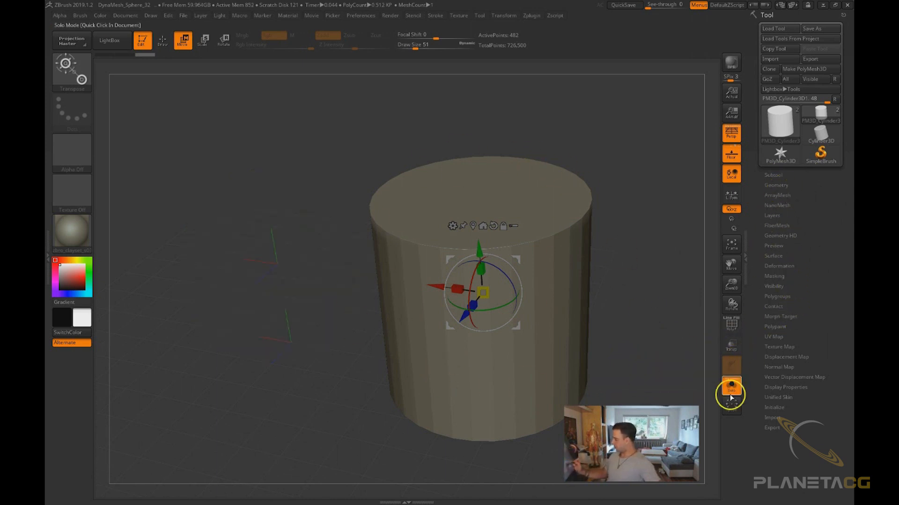
left_click(731, 387)
left_click(332, 271)
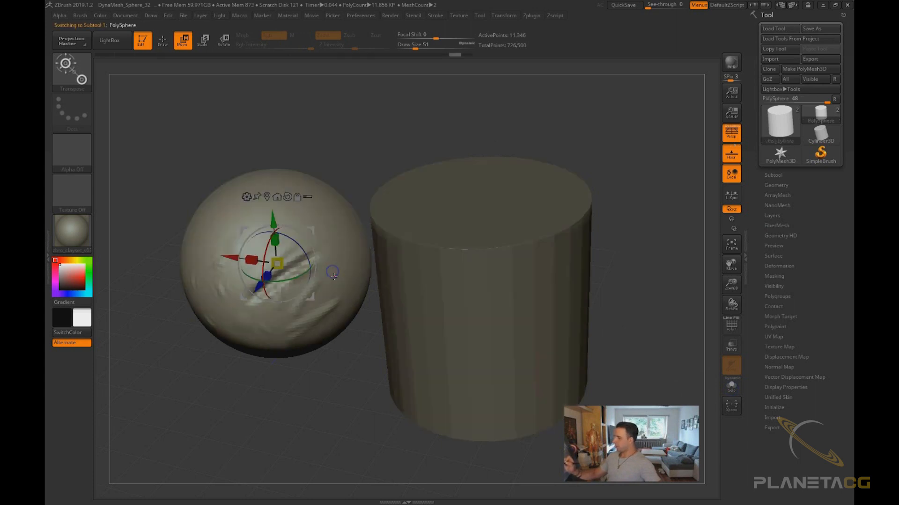
left_click(732, 386)
left_click(732, 387)
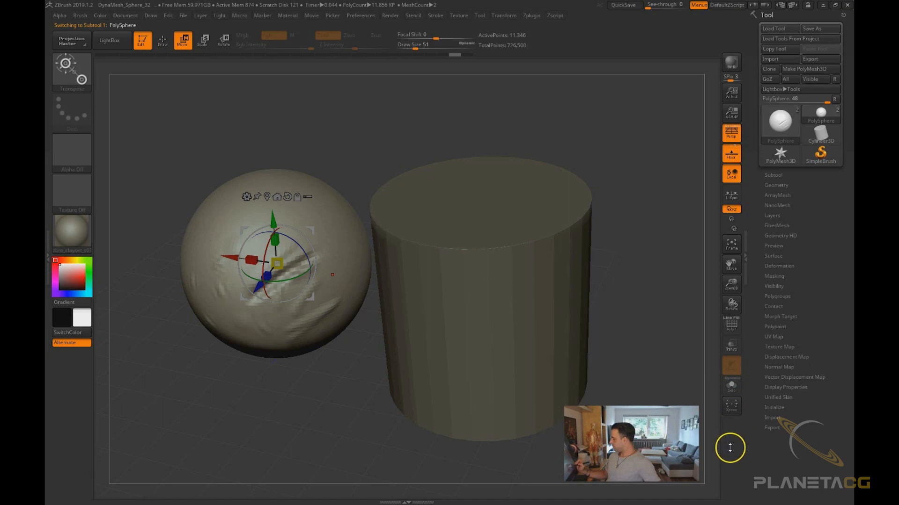
Toggle Xpose to spread the subtools apart and then back together
left_click(732, 404)
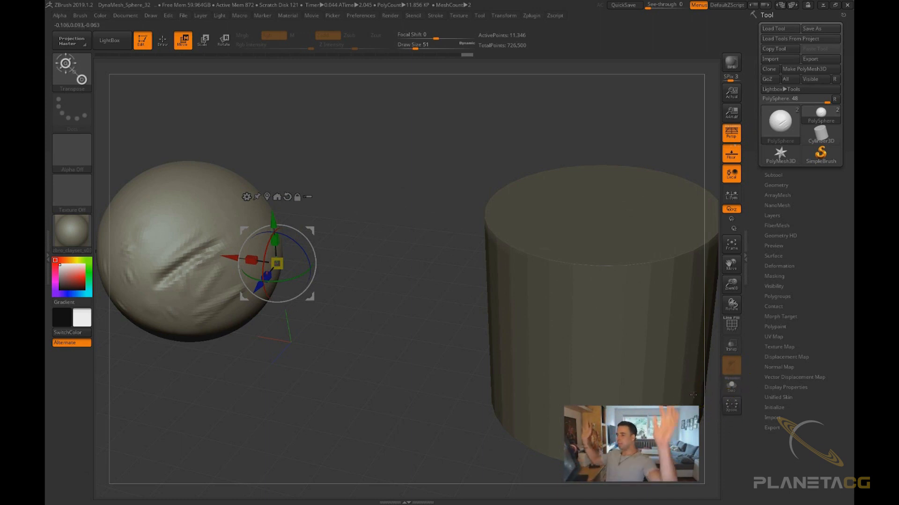
left_click(732, 409)
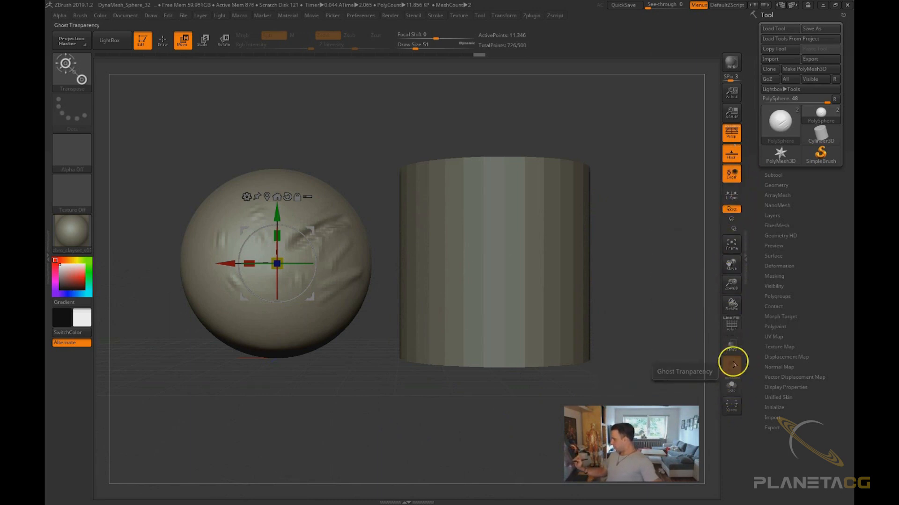
mouse_move(620, 320)
left_mouse_down()
mouse_move(630, 344)
mouse_move(633, 333)
left_mouse_up()
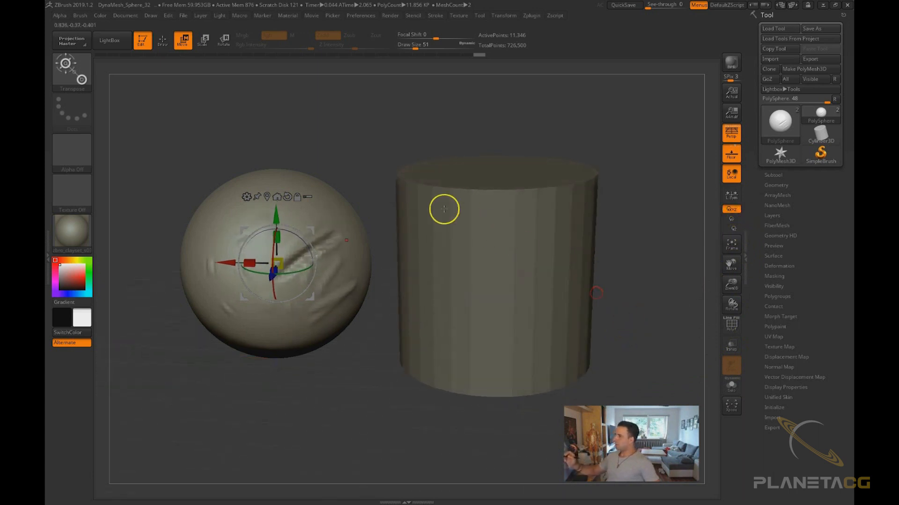
Try the Y-axis and other constrained rotation modes while orbiting, then restore free XYZ rotation
key("q")
mouse_move(664, 280)
left_mouse_down()
mouse_move(662, 348)
mouse_move(678, 347)
mouse_move(674, 361)
mouse_move(669, 337)
mouse_move(666, 365)
mouse_move(676, 349)
left_mouse_up()
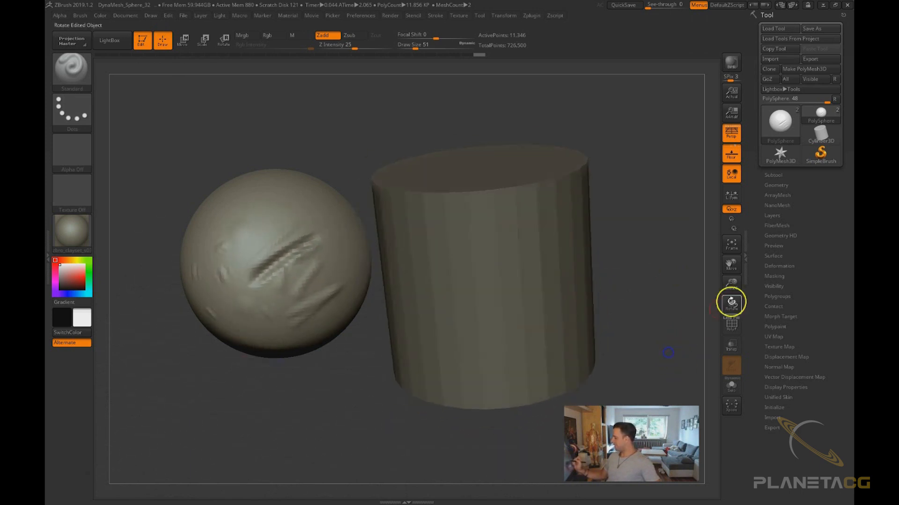
left_click(737, 222)
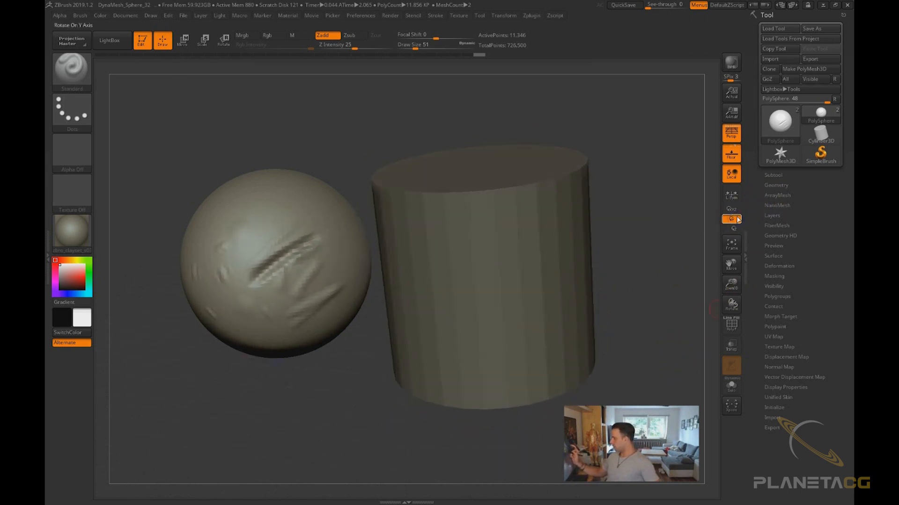
left_click_drag(665, 286, 638, 294)
left_click(734, 229)
left_click_drag(627, 259, 600, 296)
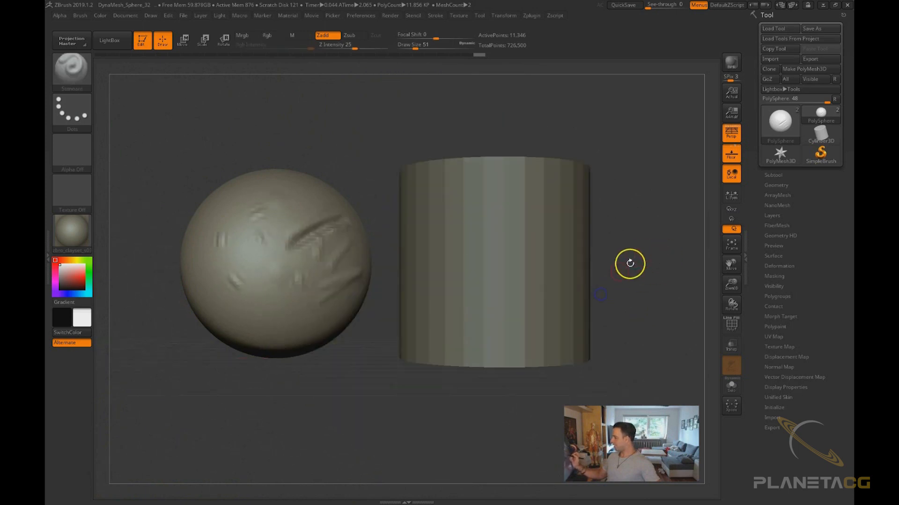
left_click(733, 209)
left_click_drag(627, 264, 633, 301)
Toggle Local Symmetry on and off, orbiting around the two subtools
left_click(731, 178)
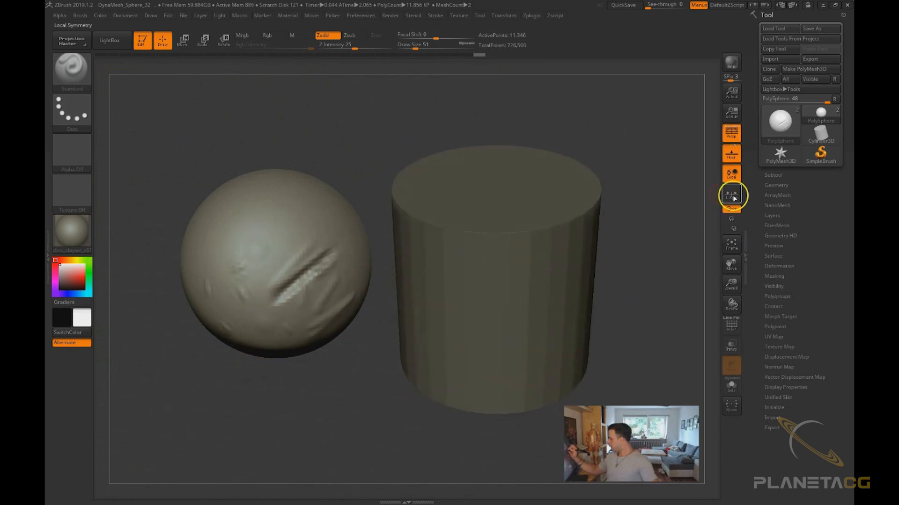
left_click(735, 197)
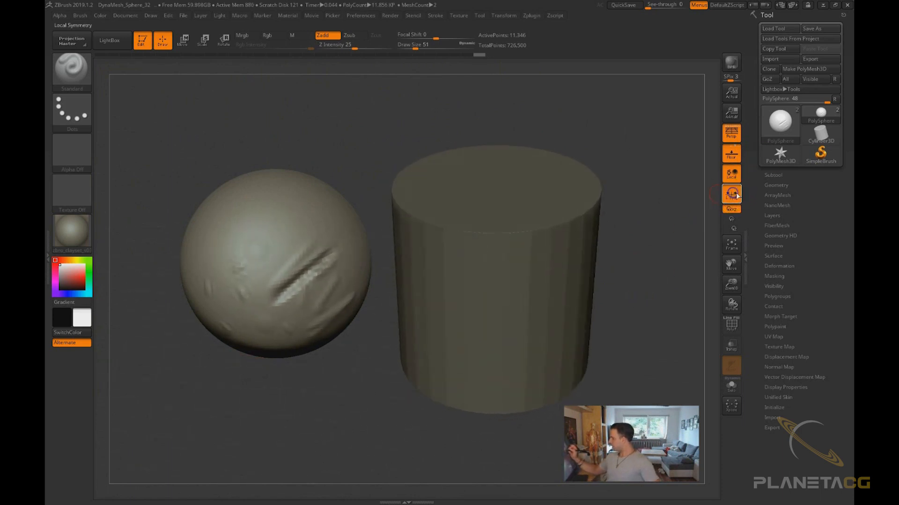
left_click(734, 199)
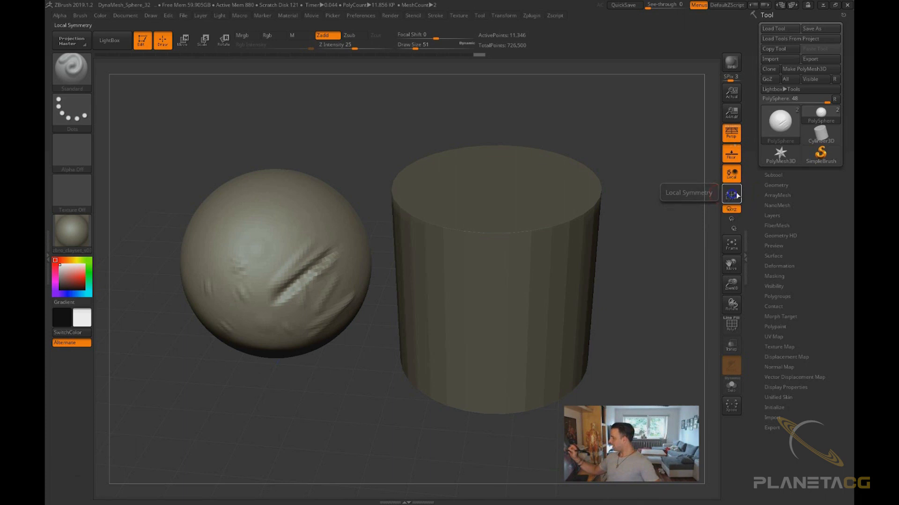
left_click_drag(634, 245, 618, 209)
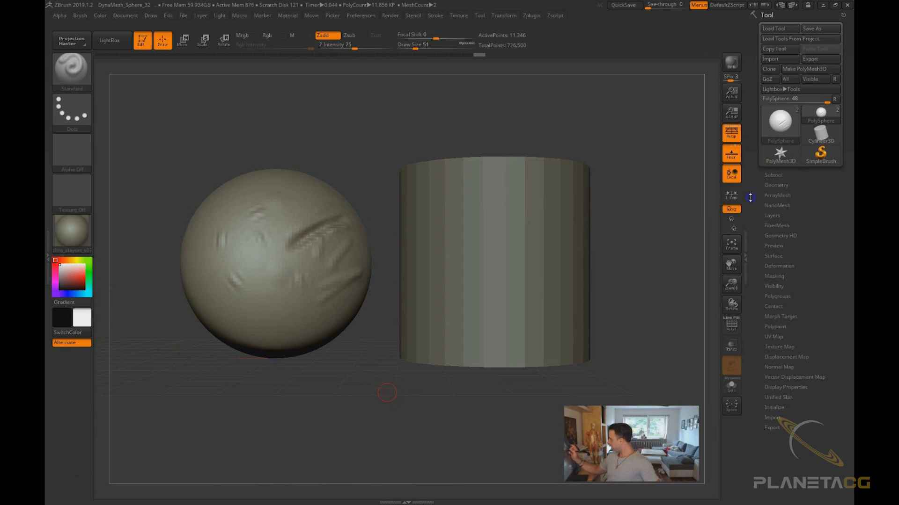
left_click_drag(635, 240, 689, 312)
Switch perspective distortion off and back on
left_click(732, 133)
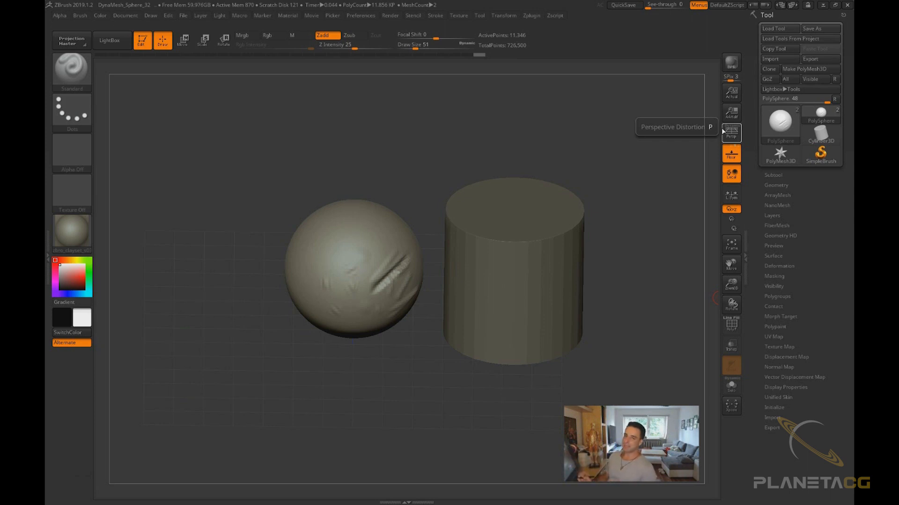
left_click(722, 131)
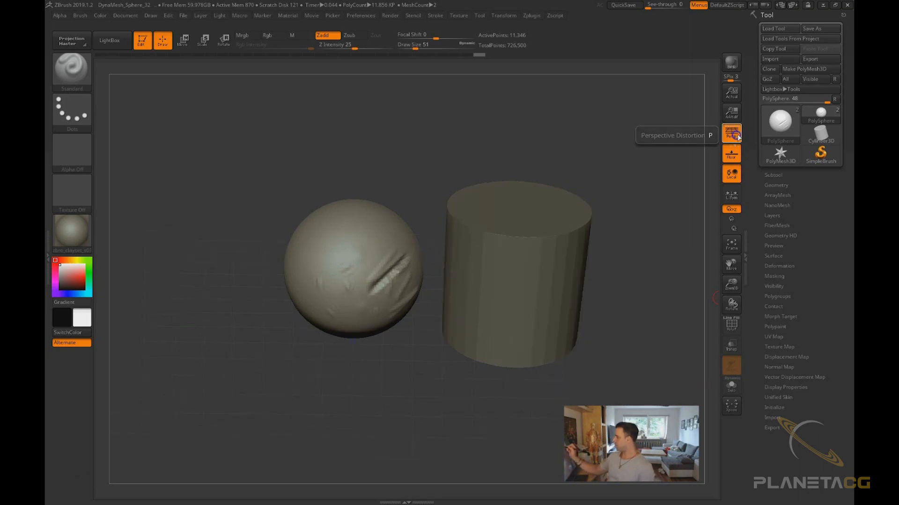
mouse_move(499, 431)
left_mouse_down()
mouse_move(482, 426)
mouse_move(503, 422)
left_mouse_up()
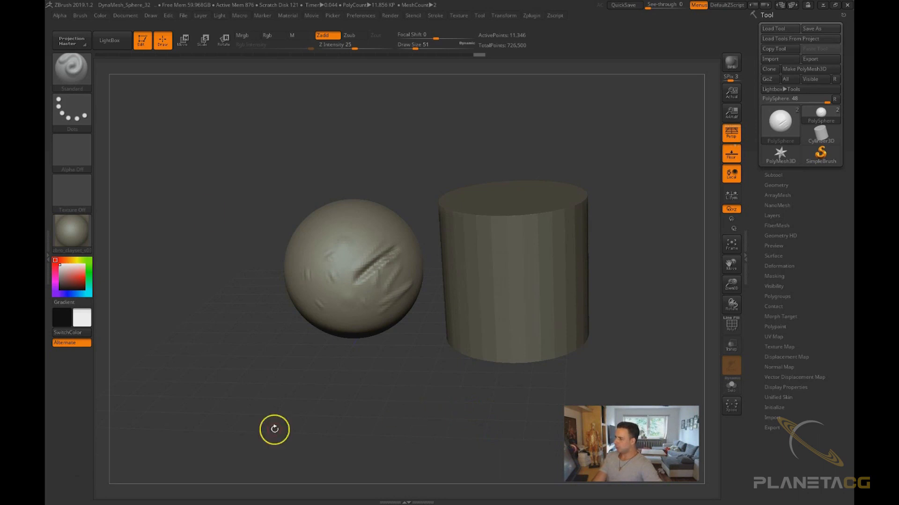
Set the camera focal length in the Draw palette to 85, 35, 28 and finally 18 mm
left_click(153, 17)
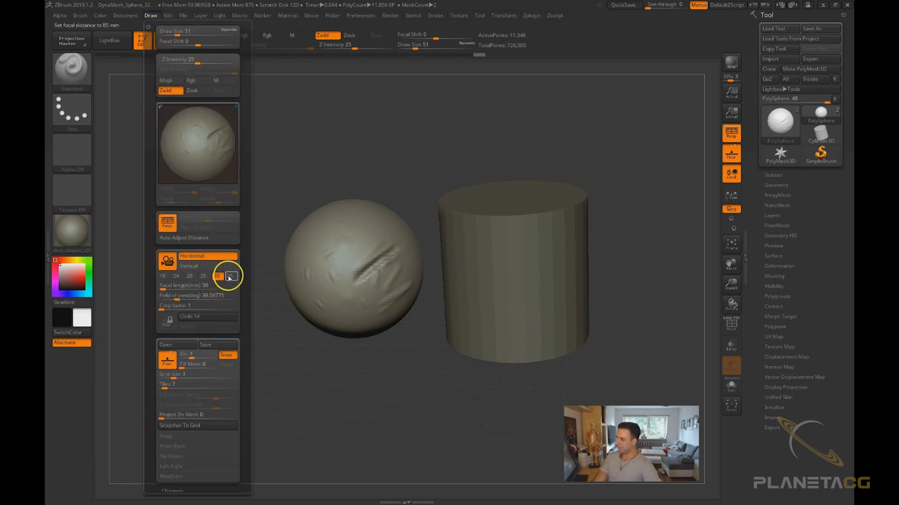
left_click(231, 277)
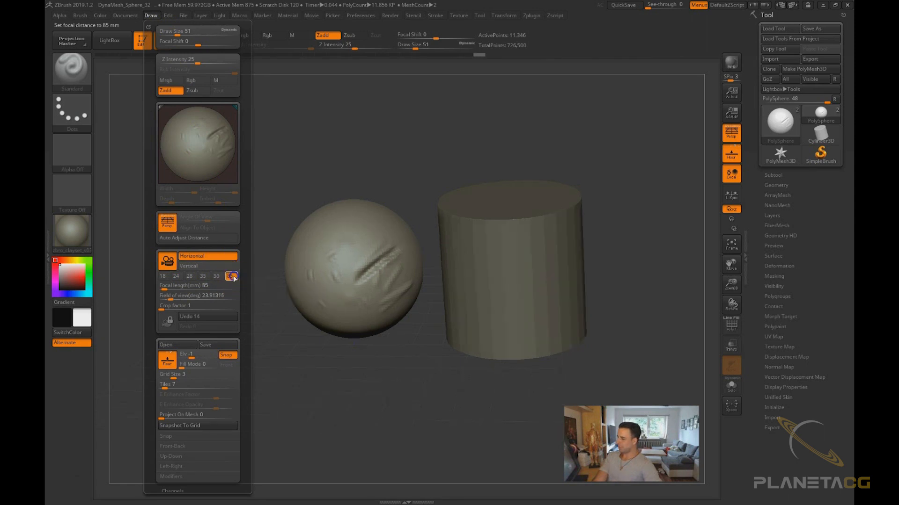
left_click(203, 276)
left_click(189, 276)
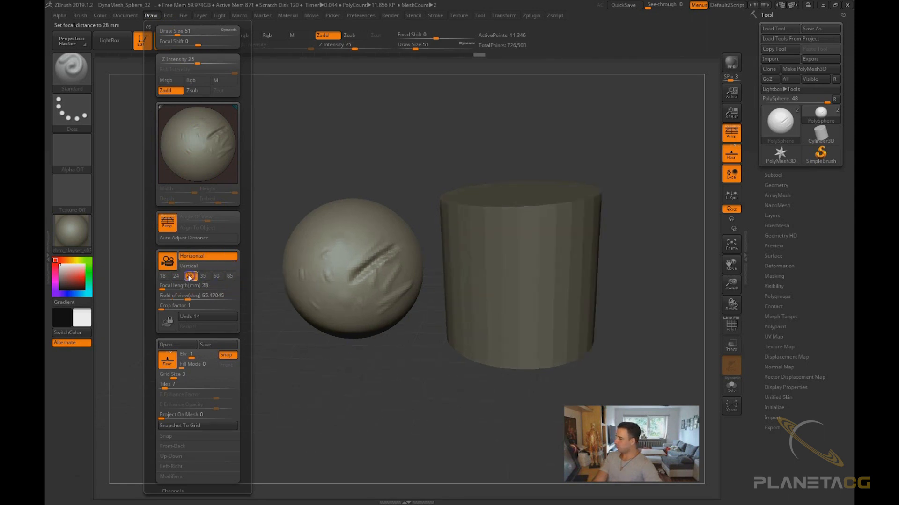
left_click(166, 277)
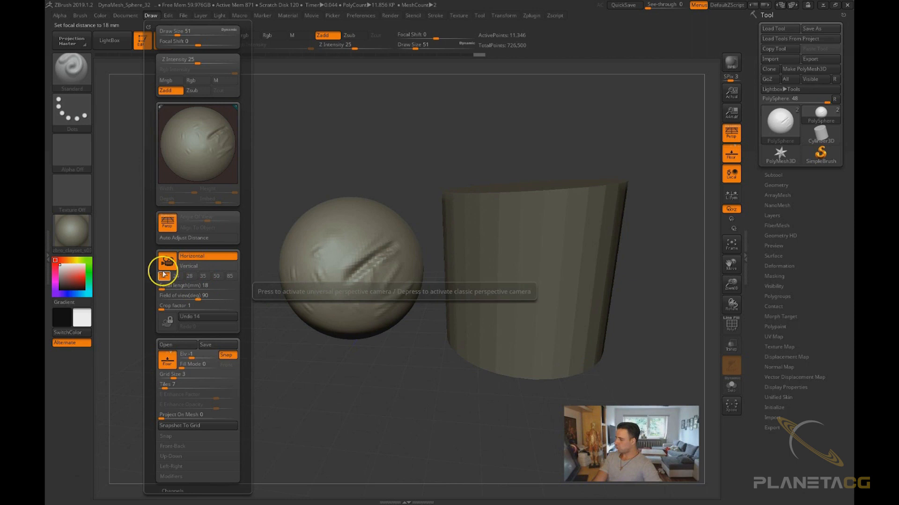
mouse_move(443, 416)
left_mouse_down()
mouse_move(426, 419)
mouse_move(437, 425)
left_mouse_up()
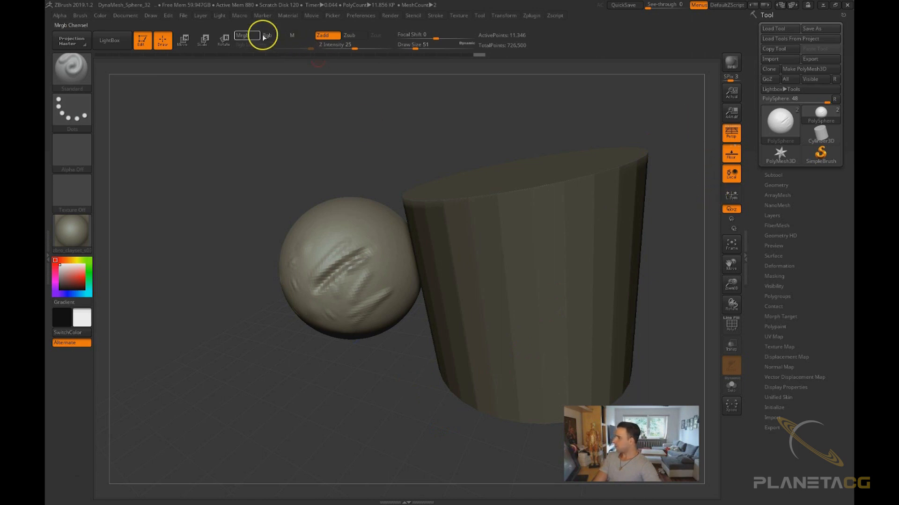
Set the Draw palette focal length to 85 mm, compare it with 50 mm and return to 85 mm, orbiting between changes
left_click(155, 18)
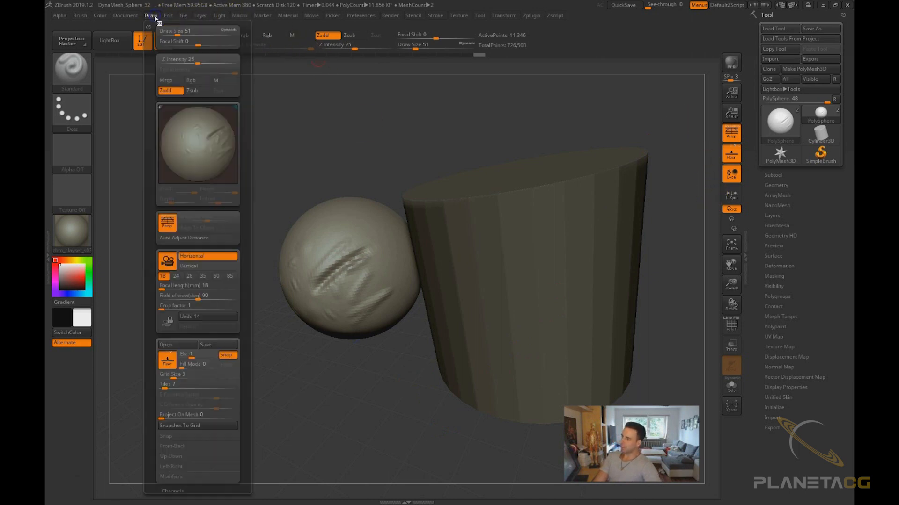
left_click(228, 276)
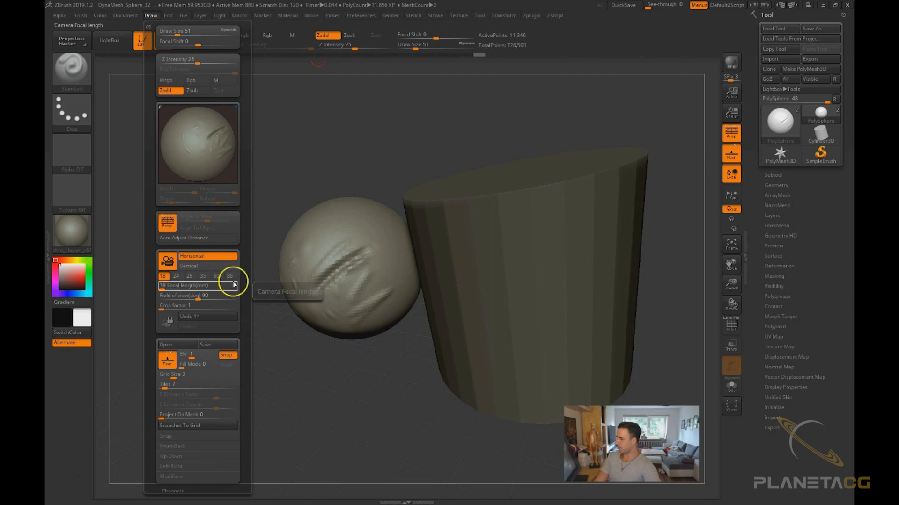
left_click_drag(362, 358, 384, 389)
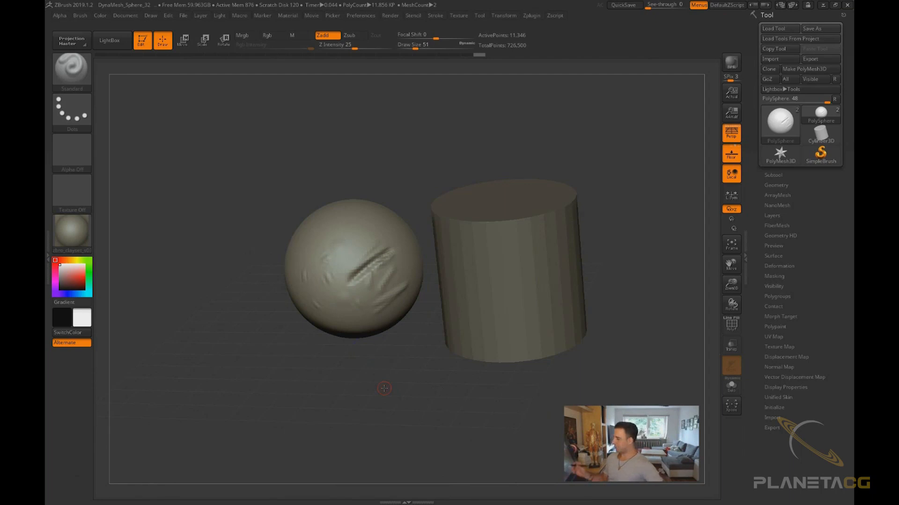
left_click_drag(528, 419, 637, 348)
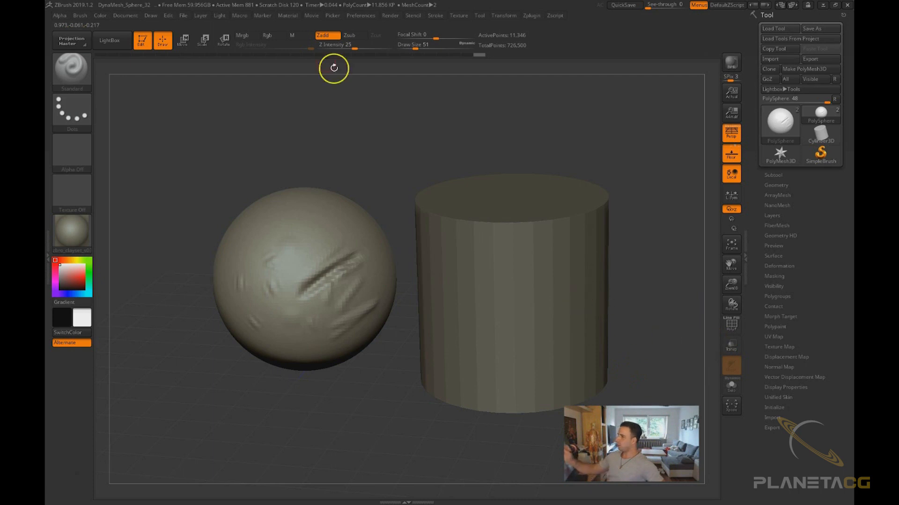
left_click(151, 16)
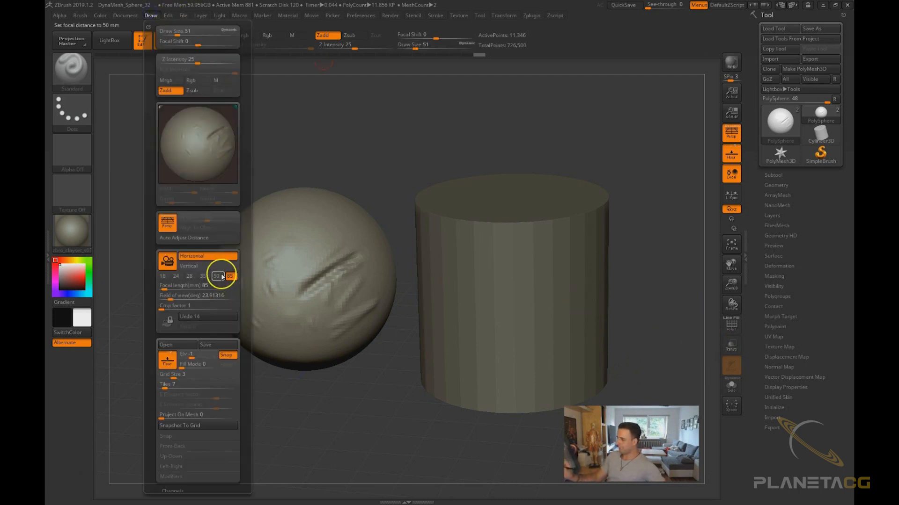
left_click(218, 276)
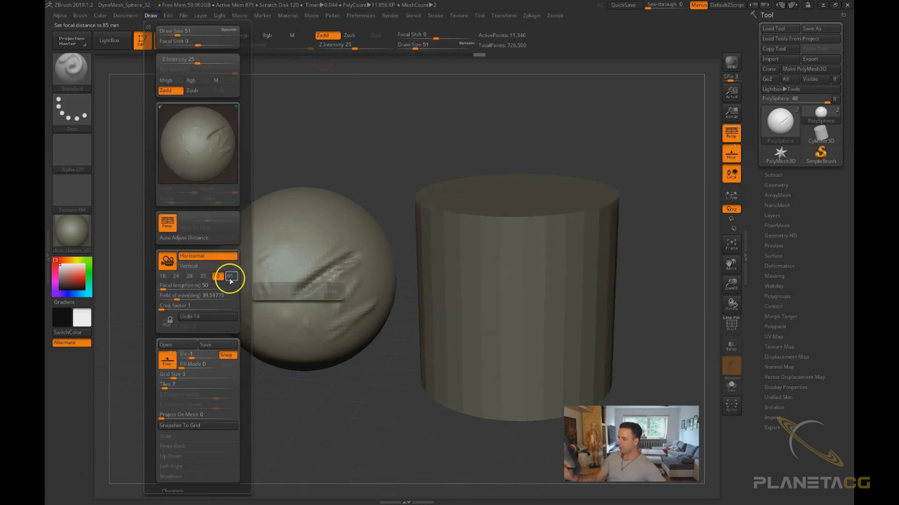
left_click(231, 276)
mouse_move(449, 440)
left_mouse_down()
mouse_move(451, 431)
mouse_move(463, 443)
left_mouse_up()
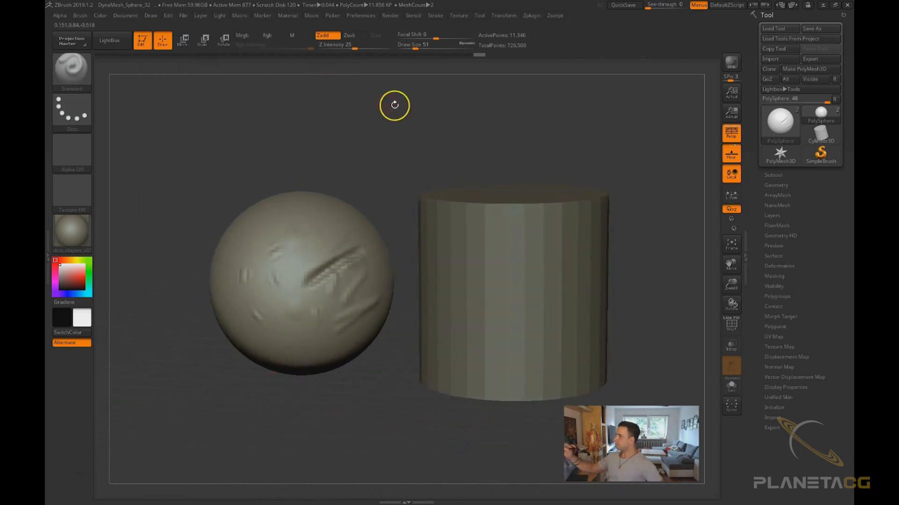
left_click(152, 17)
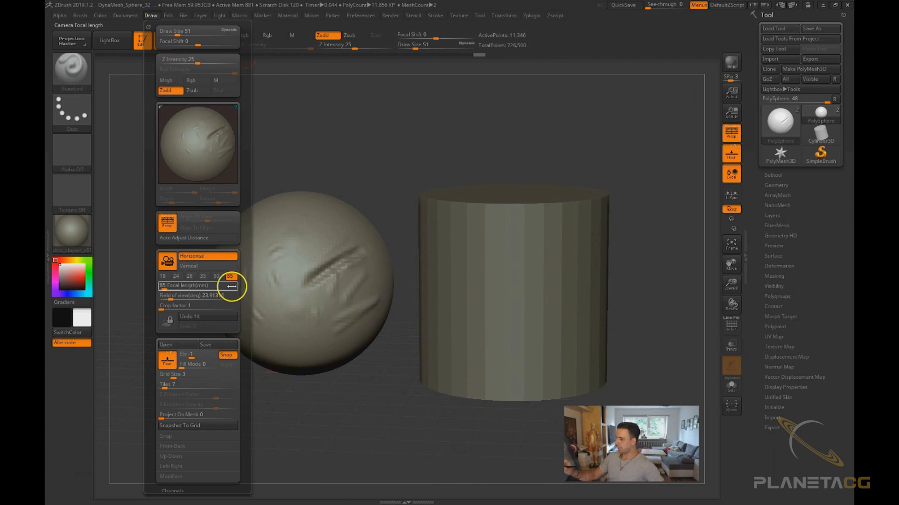
left_click(217, 281)
left_click(515, 428)
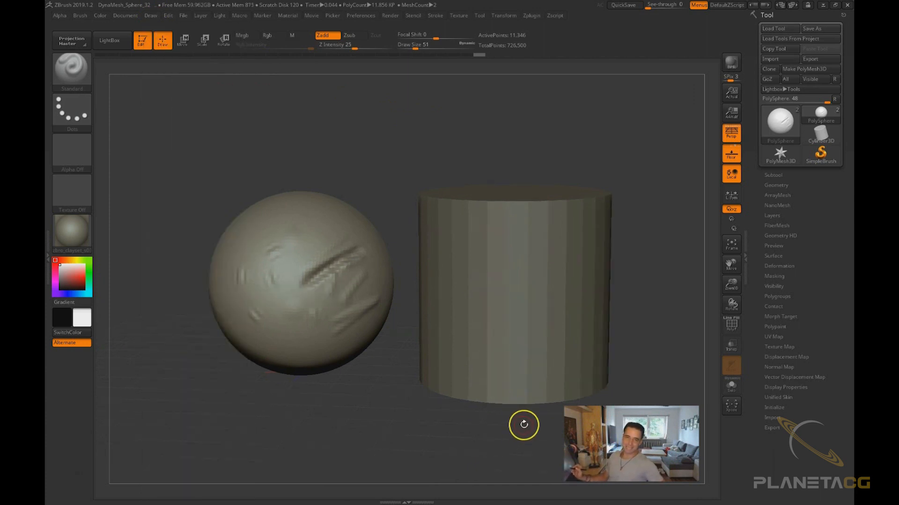
Toggle perspective distortion on and off several times, leaving it off while orbiting around the models
left_click(733, 133)
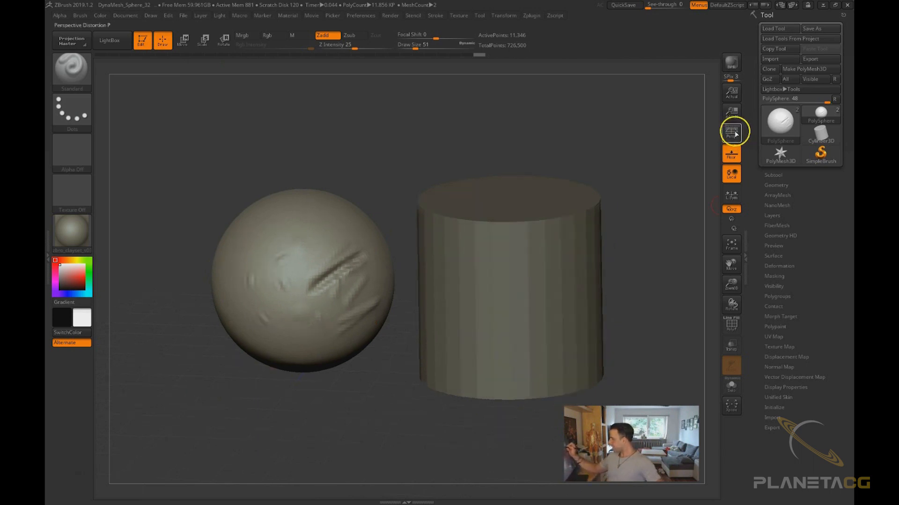
left_click(733, 132)
left_click(733, 133)
left_click(733, 133)
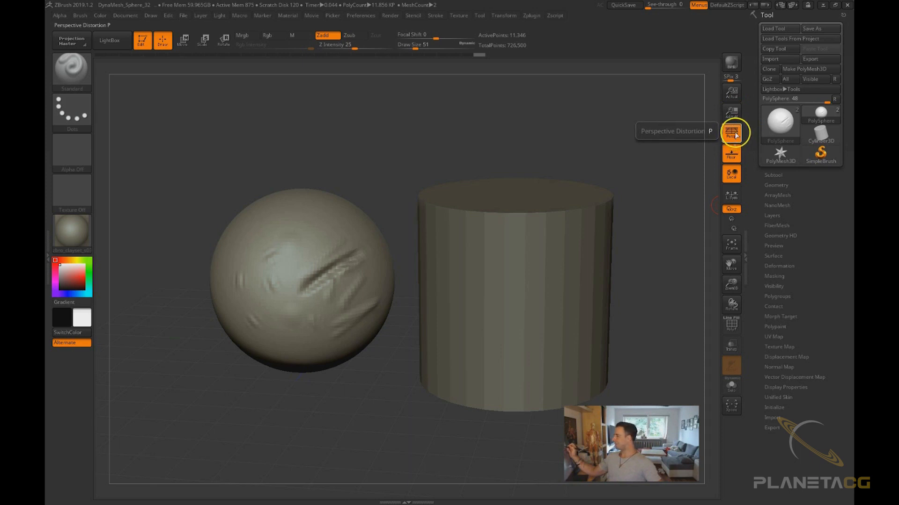
left_click(732, 132)
left_click_drag(669, 196, 350, 364)
left_click_drag(415, 416, 311, 328, "alt")
left_click_drag(331, 396, 300, 283, "alt")
left_click_drag(399, 291, 515, 389, "alt")
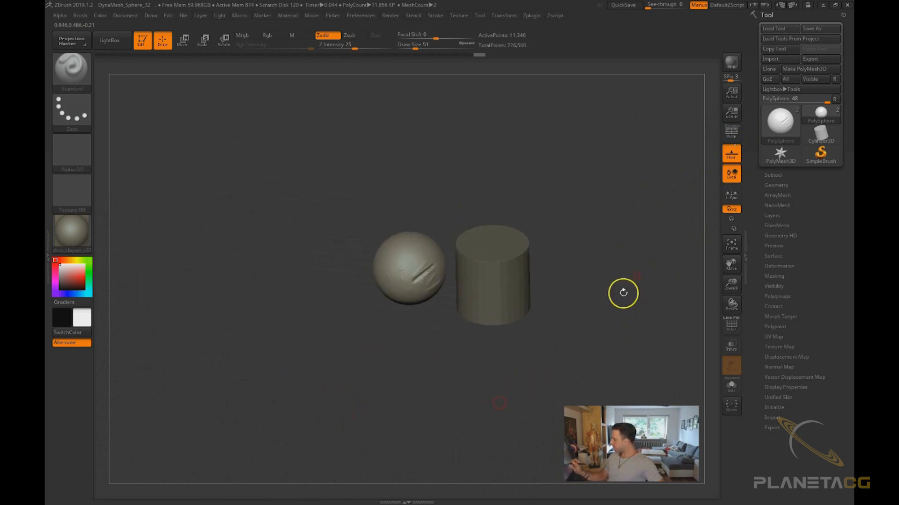
Switch the floor grid off and back on, orbiting the view to compare
left_click(732, 161)
left_click_drag(604, 242, 570, 264)
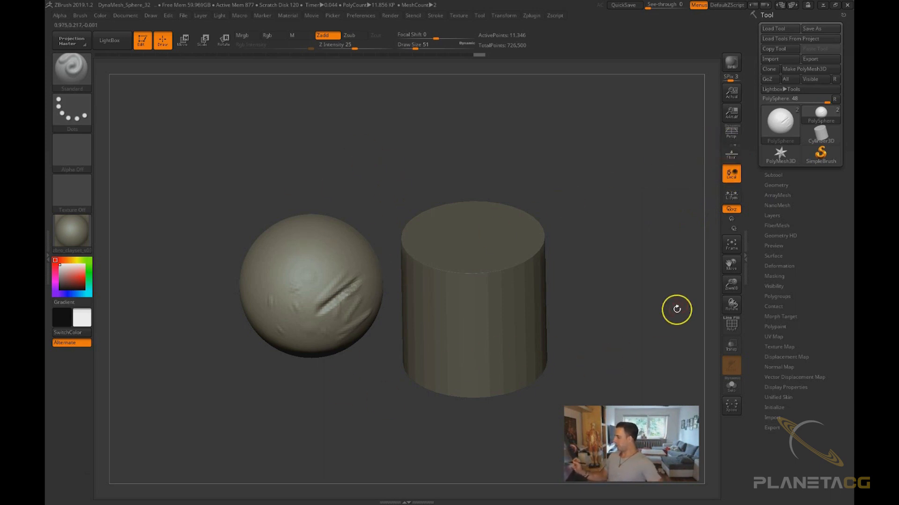
mouse_move(616, 265)
left_mouse_down()
mouse_move(584, 373)
mouse_move(574, 289)
mouse_move(588, 287)
mouse_move(575, 335)
mouse_move(575, 281)
mouse_move(580, 294)
mouse_move(532, 279)
left_mouse_up()
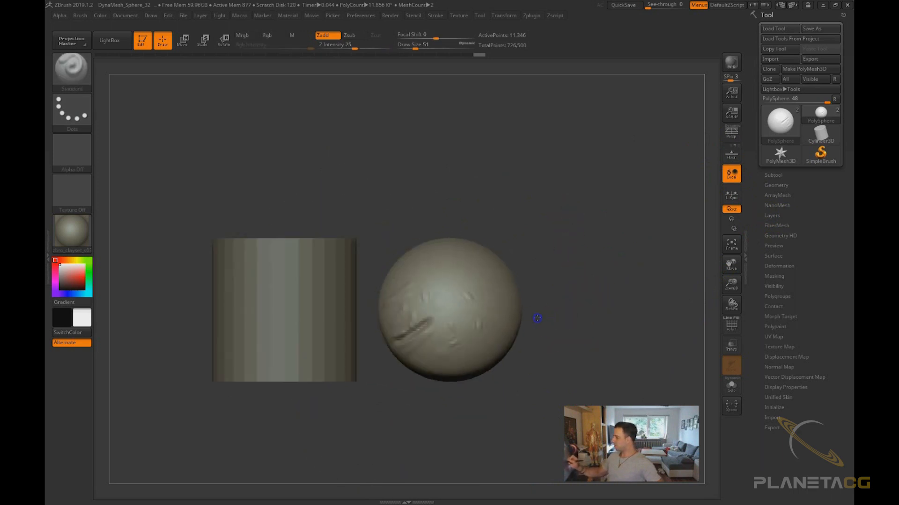
left_click(731, 154)
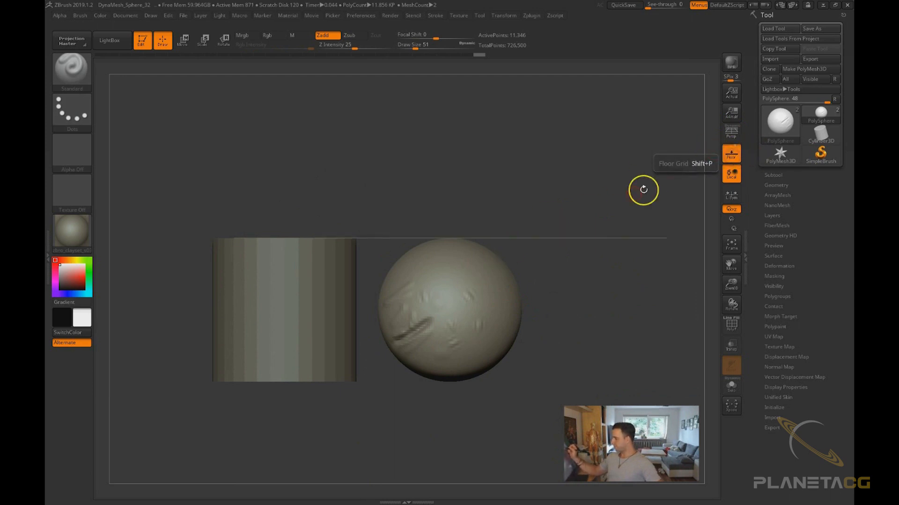
left_click_drag(466, 242, 561, 364)
left_click(739, 157)
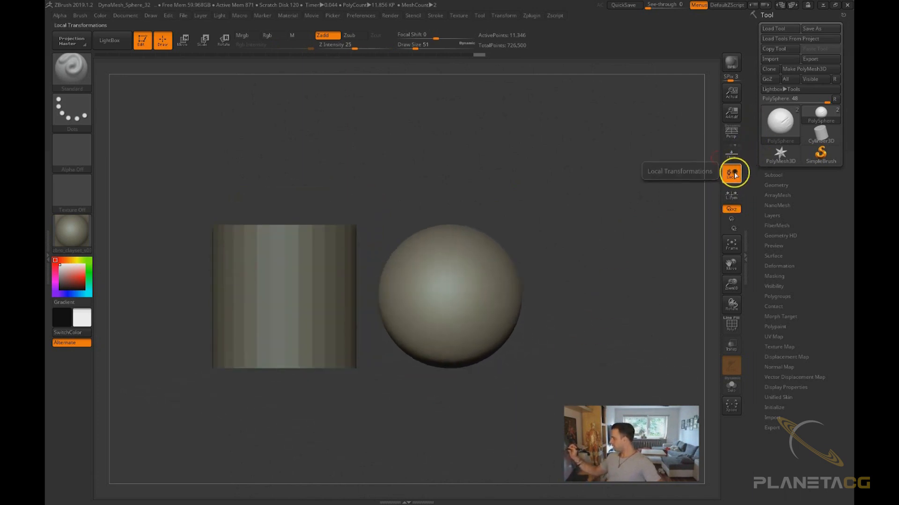
Turn Local Transformations off, frame the model, then turn it back on and orbit around points on the sphere
left_click(732, 175)
key("f")
mouse_move(622, 313)
left_mouse_down()
mouse_move(610, 338)
mouse_move(621, 330)
left_mouse_up()
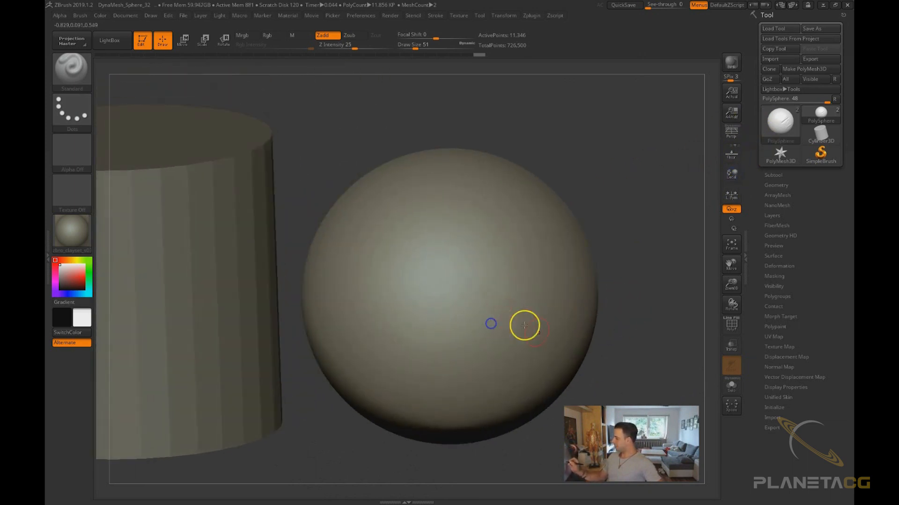
right_click_drag(525, 325, 554, 309, "ctrl")
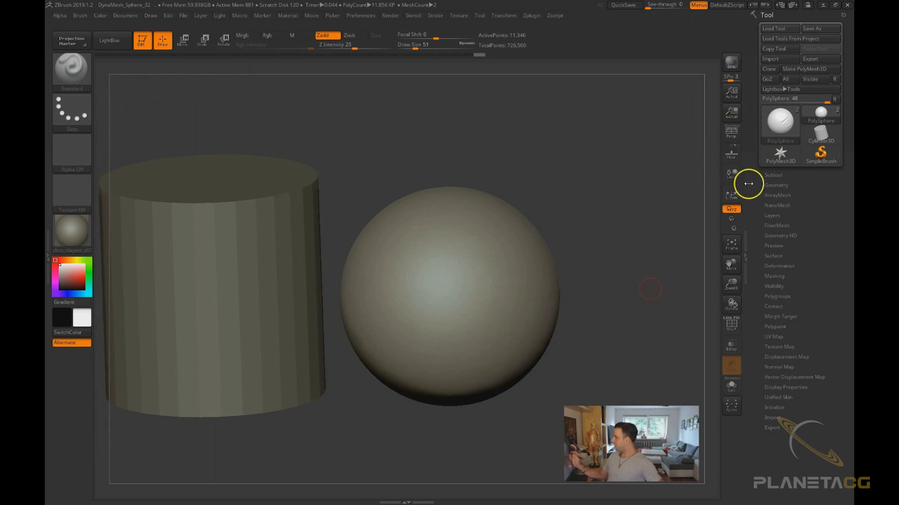
left_click(732, 173)
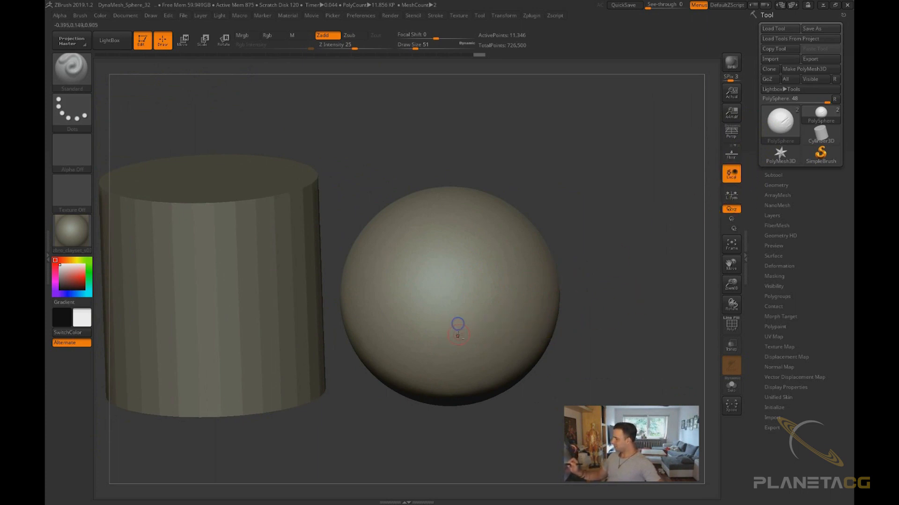
mouse_move(461, 293)
right_mouse_down()
mouse_move(513, 260)
mouse_move(582, 307)
mouse_move(662, 297)
mouse_move(658, 340)
mouse_move(682, 281)
mouse_move(644, 307)
mouse_move(704, 297)
right_mouse_up()
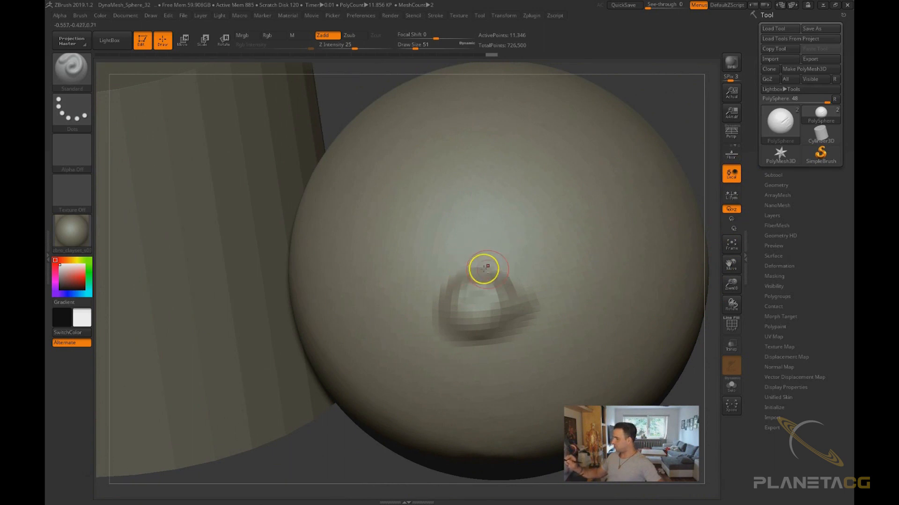
right_click_drag(483, 267, 569, 288)
mouse_move(539, 175)
right_mouse_down()
mouse_move(545, 105)
mouse_move(560, 145)
mouse_move(553, 129)
mouse_move(554, 195)
mouse_move(506, 204)
right_mouse_up()
right_click_drag(470, 235, 652, 220)
mouse_move(537, 189)
left_mouse_down()
mouse_move(546, 203)
mouse_move(576, 190)
left_mouse_up()
mouse_move(673, 136)
right_mouse_down()
mouse_move(647, 136)
mouse_move(635, 167)
mouse_move(672, 136)
mouse_move(634, 205)
mouse_move(644, 204)
right_mouse_up()
Toggle Local Transformations again and orbit around the sphere, then frame both models
left_click(731, 175)
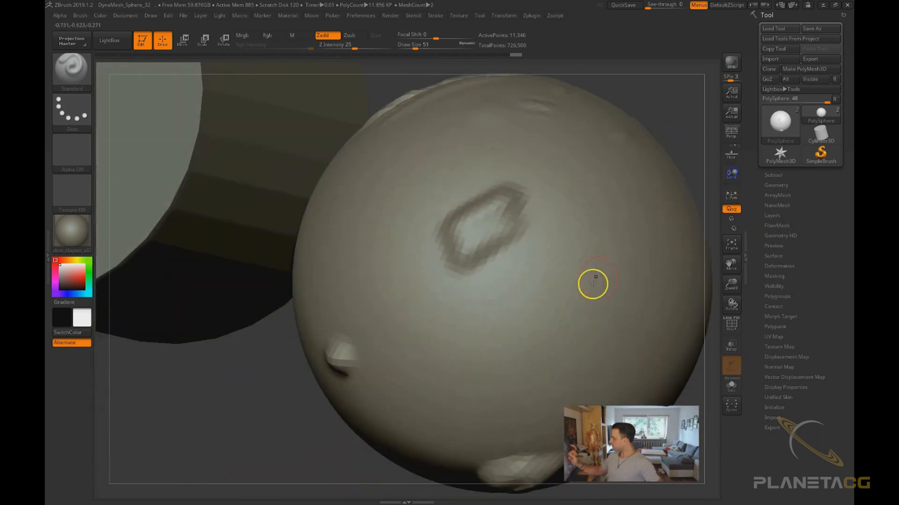
right_click_drag(670, 147, 680, 105)
mouse_move(438, 377)
left_mouse_down()
mouse_move(457, 351)
mouse_move(429, 396)
left_mouse_up()
mouse_move(669, 98)
right_mouse_down()
mouse_move(651, 146)
mouse_move(676, 109)
mouse_move(654, 108)
mouse_move(664, 96)
right_mouse_up()
mouse_move(544, 356)
right_mouse_down("ctrl")
mouse_move(540, 363)
mouse_move(567, 343)
mouse_move(351, 354)
right_mouse_up("ctrl")
left_click_drag(491, 305, 489, 323)
mouse_move(374, 439)
right_mouse_down()
mouse_move(351, 454)
mouse_move(367, 443)
right_mouse_up()
key("f")
right_click_drag(524, 406, 505, 341, "ctrl")
right_click_drag(554, 404, 429, 386, "alt")
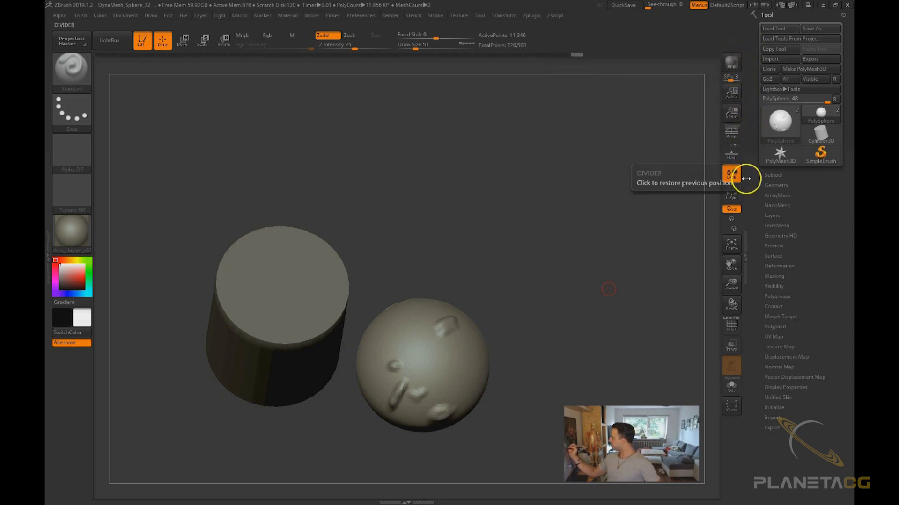
Turn perspective distortion back on, then switch the canvas between Actual Size and anti-aliased half size
left_click(738, 129)
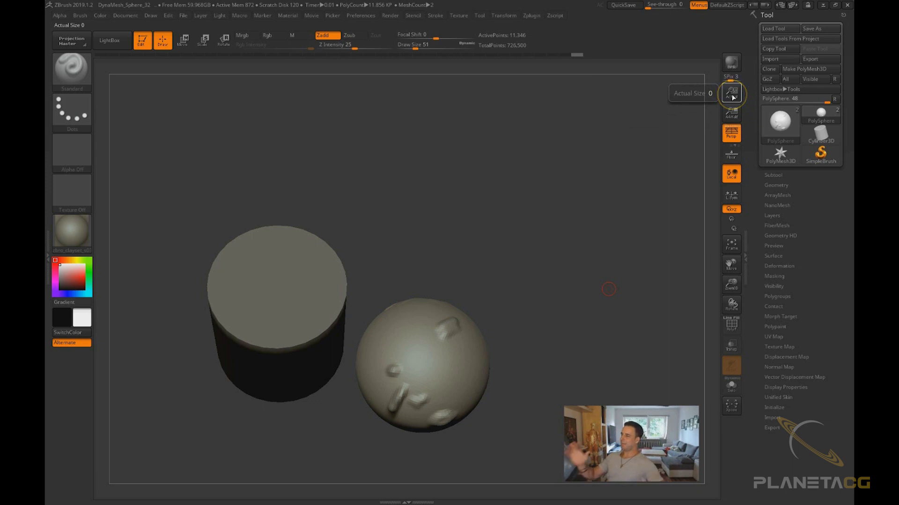
right_click_drag(512, 203, 538, 223, "ctrl")
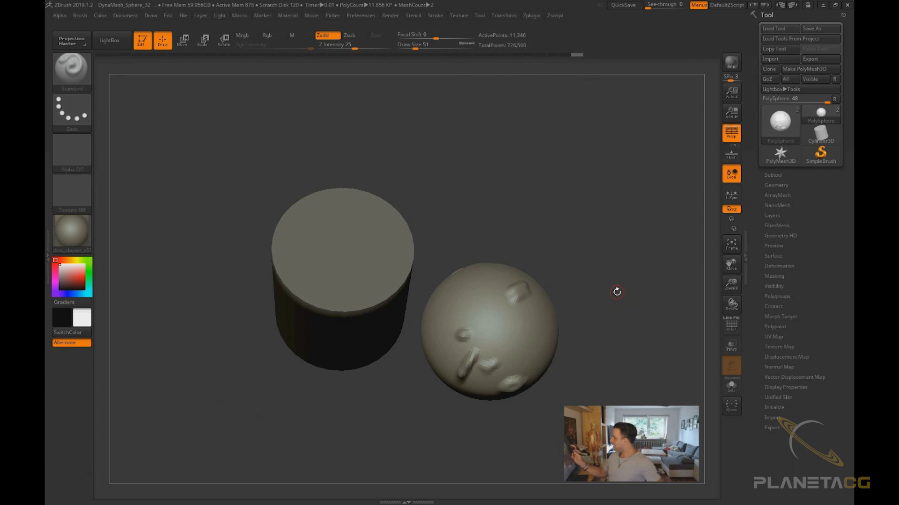
left_click(733, 94)
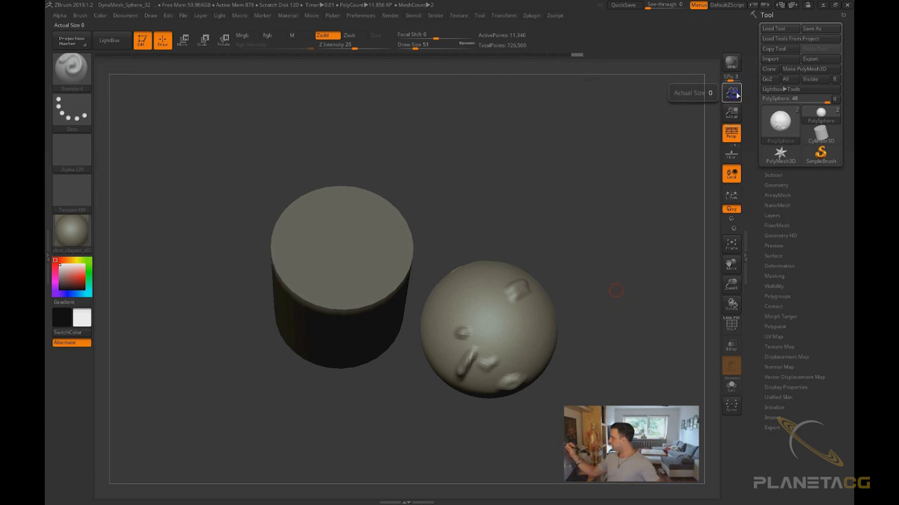
left_click(732, 112)
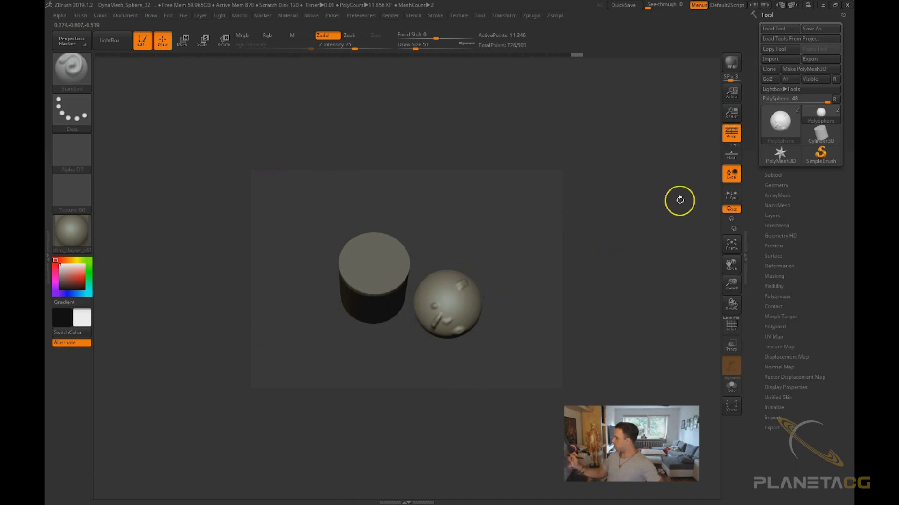
left_click(732, 95)
Zoom the view out and refit the models to the canvas repeatedly, orbiting to inspect them
left_click_drag(583, 351, 576, 381)
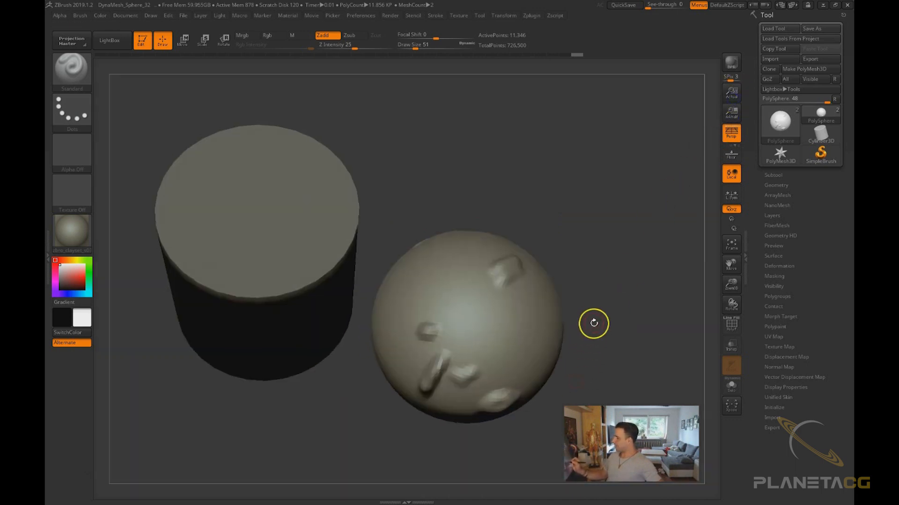
left_click_drag(586, 290, 602, 304)
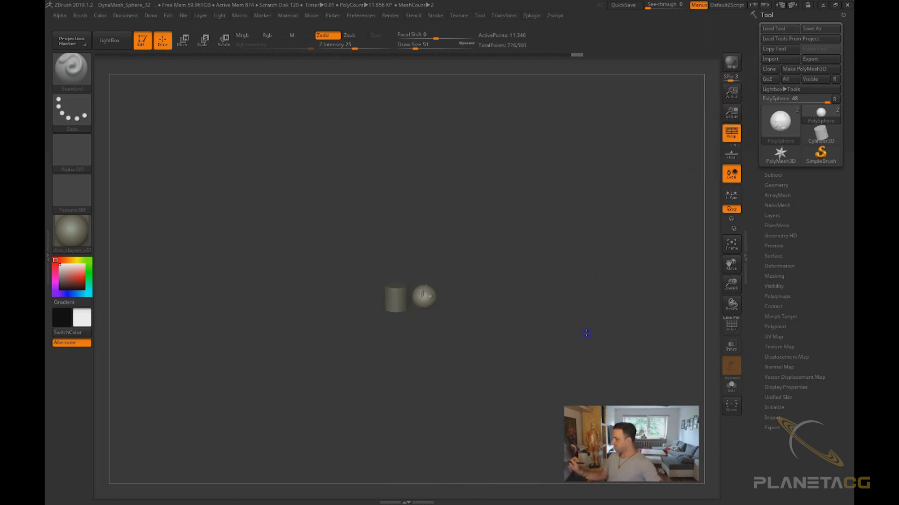
key("f")
key("f")
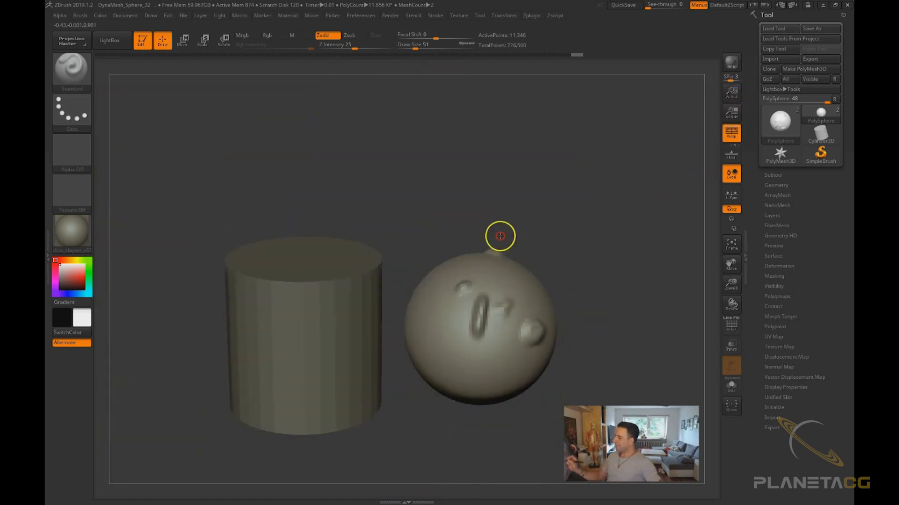
key("f")
key("f")
key("f")
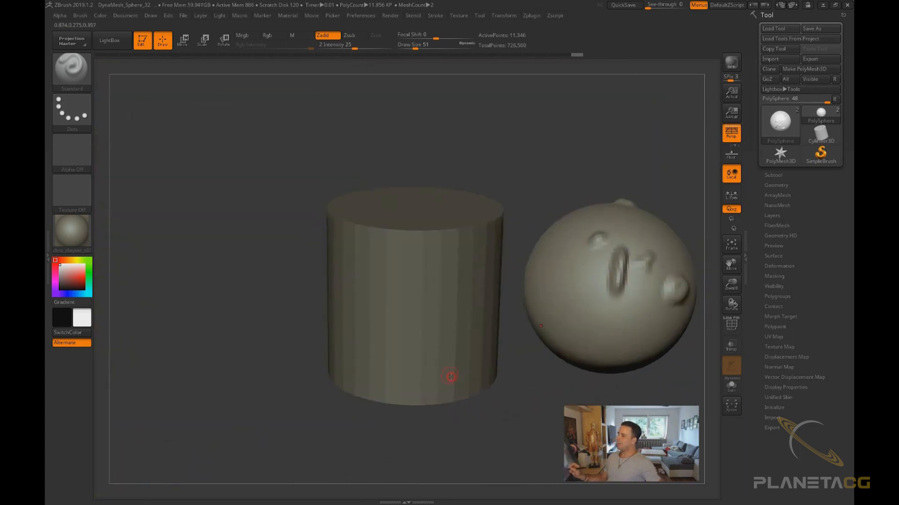
left_click_drag(485, 403, 381, 407, "alt")
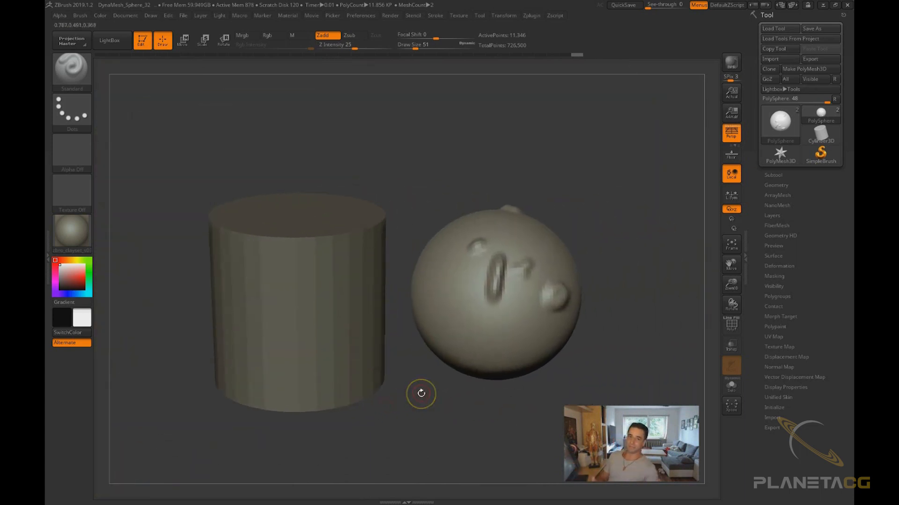